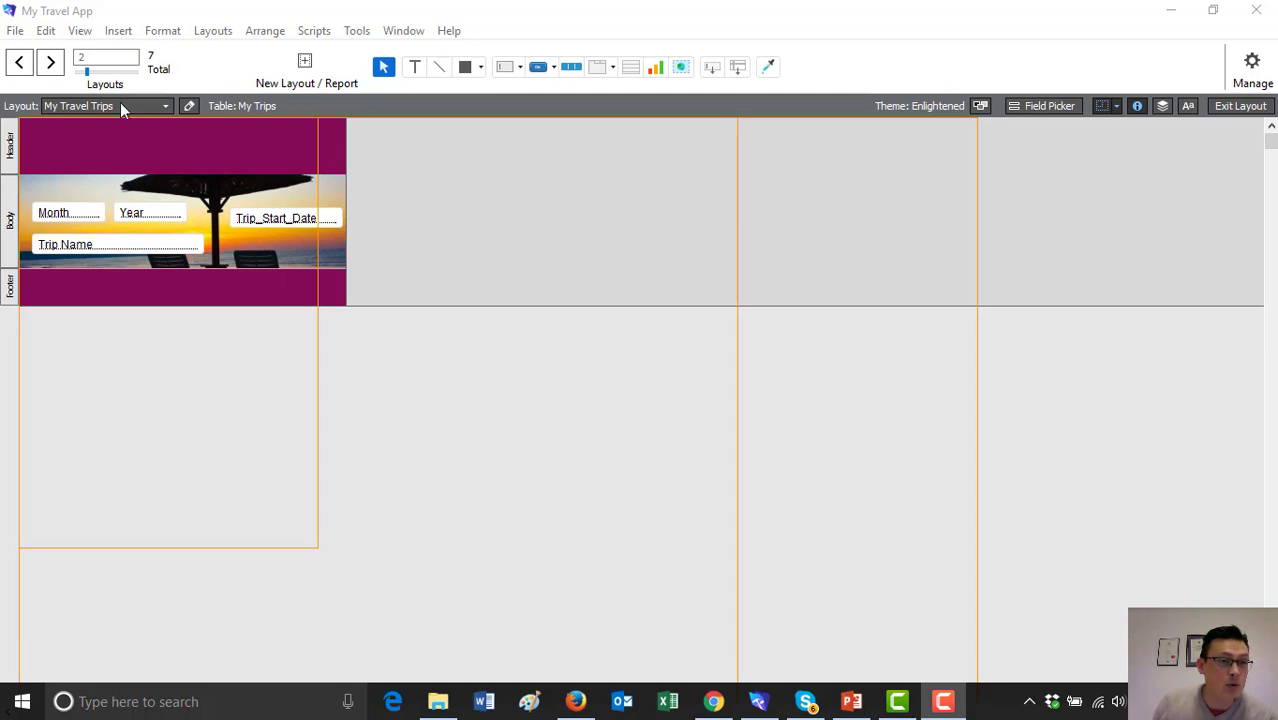
- Check the layout in Browse mode, then delete the Trip_Start_Date field from the layout body
left_click(1240, 106)
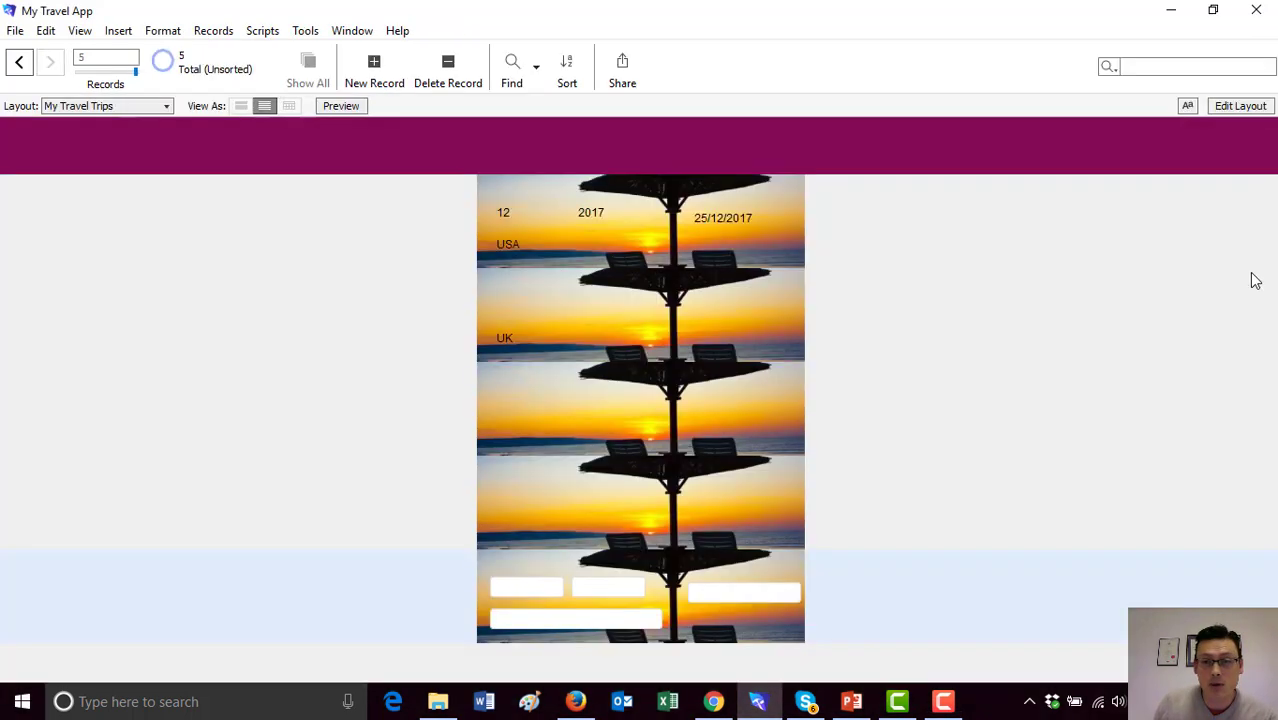
left_click(1240, 106)
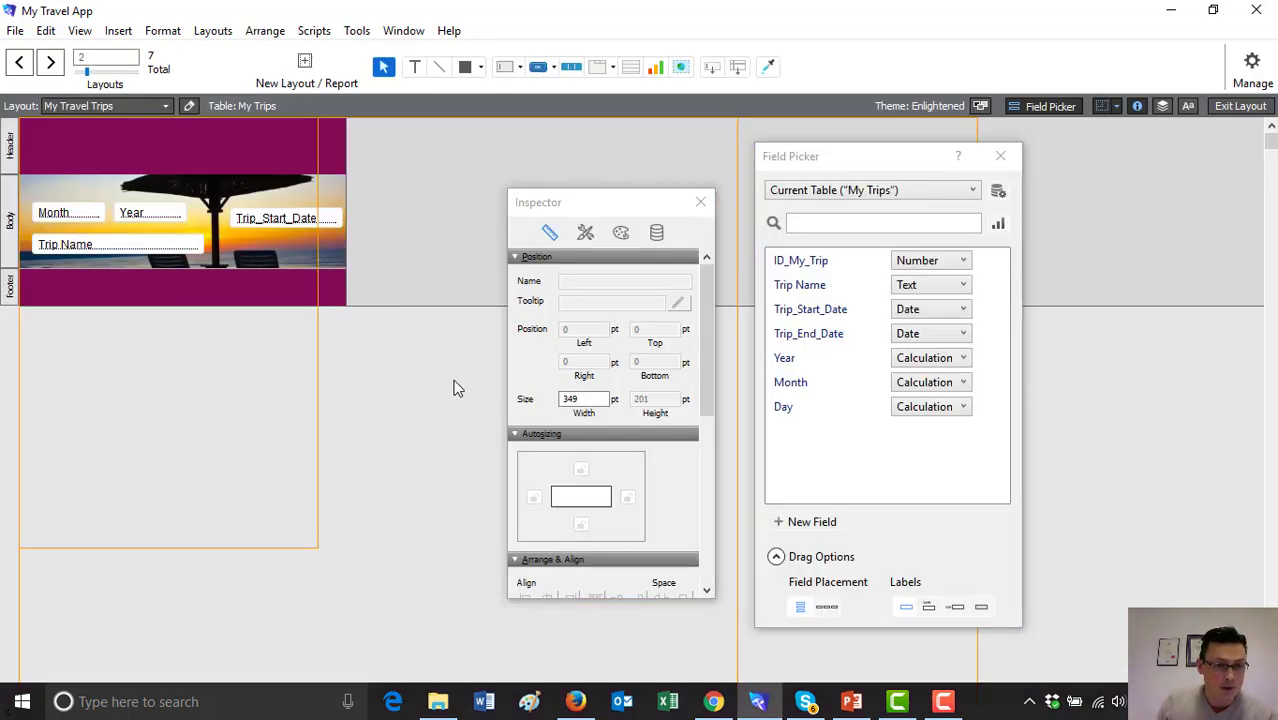
left_click(313, 219)
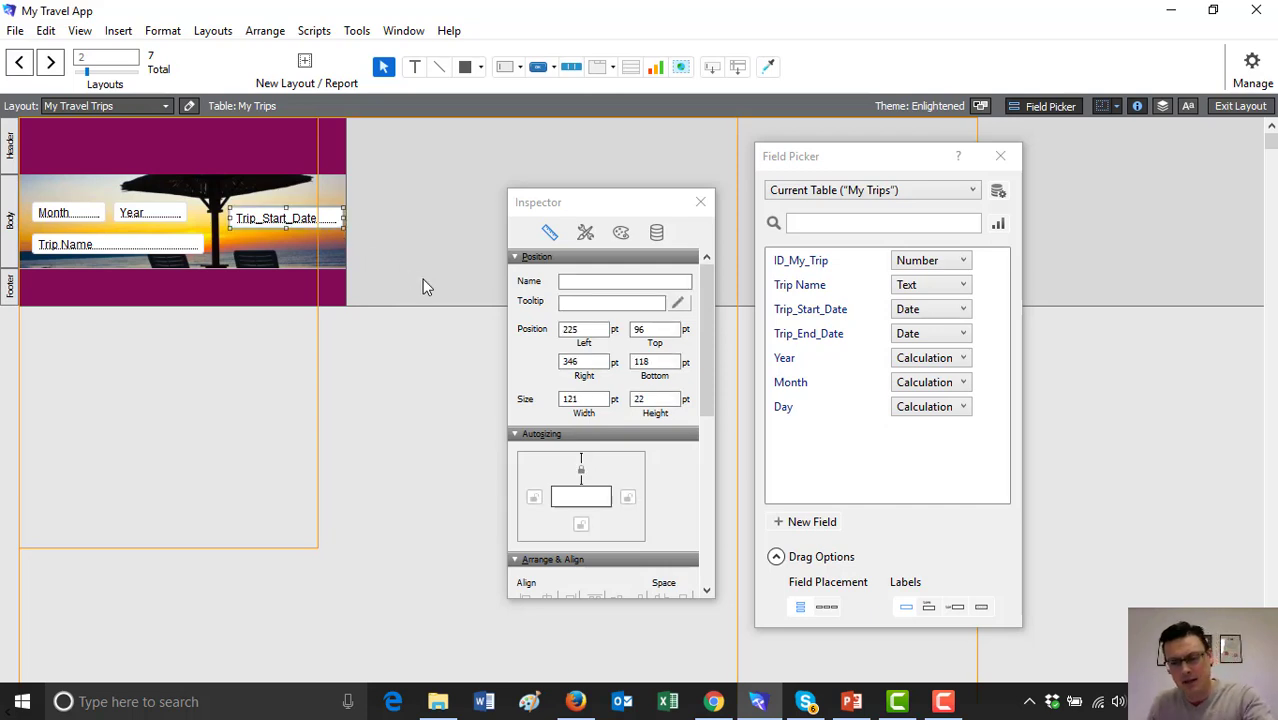
key("Delete")
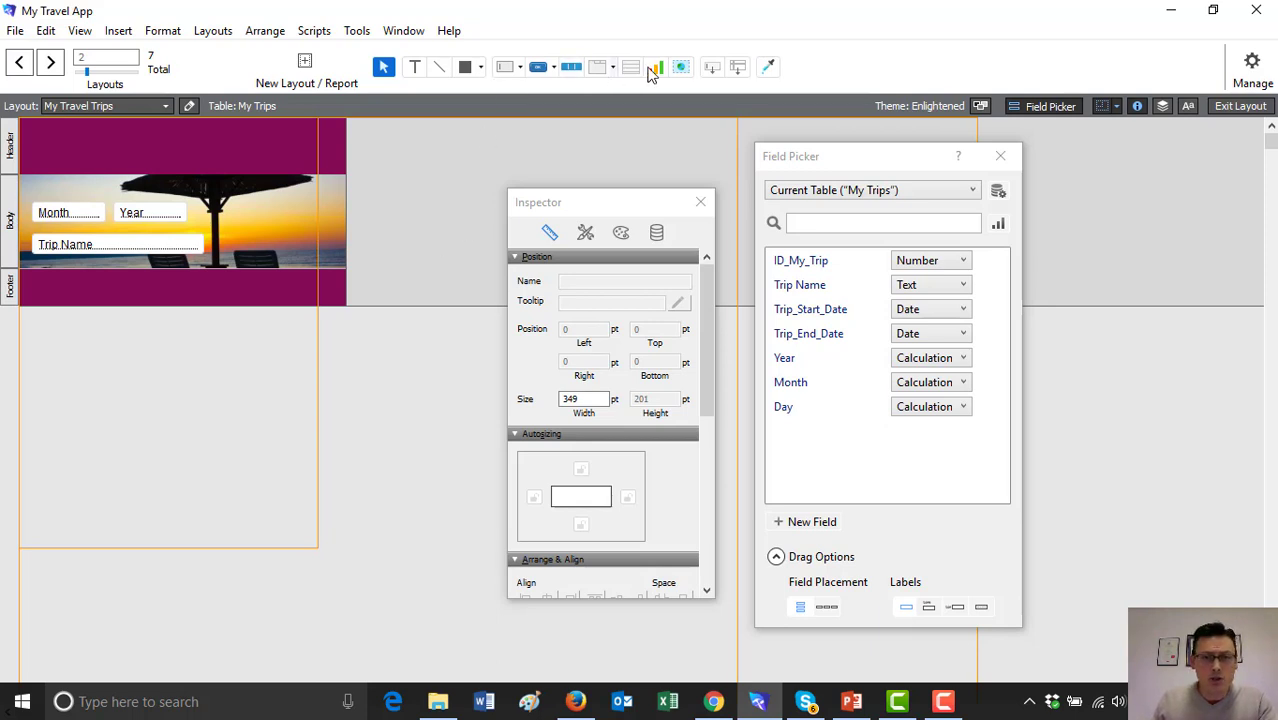
- Draw a 51 × 42 pt standard button at the header's right end, removing a stray object and nudging it into place
left_click(553, 68)
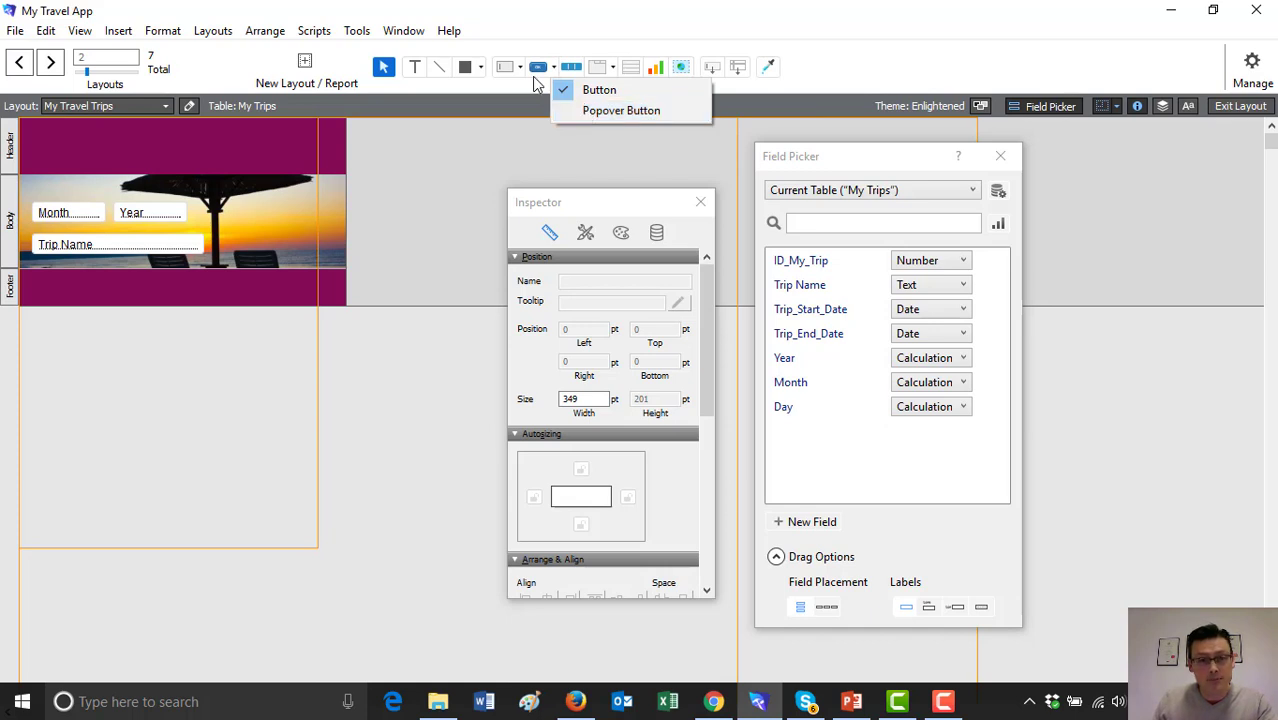
left_click(592, 90)
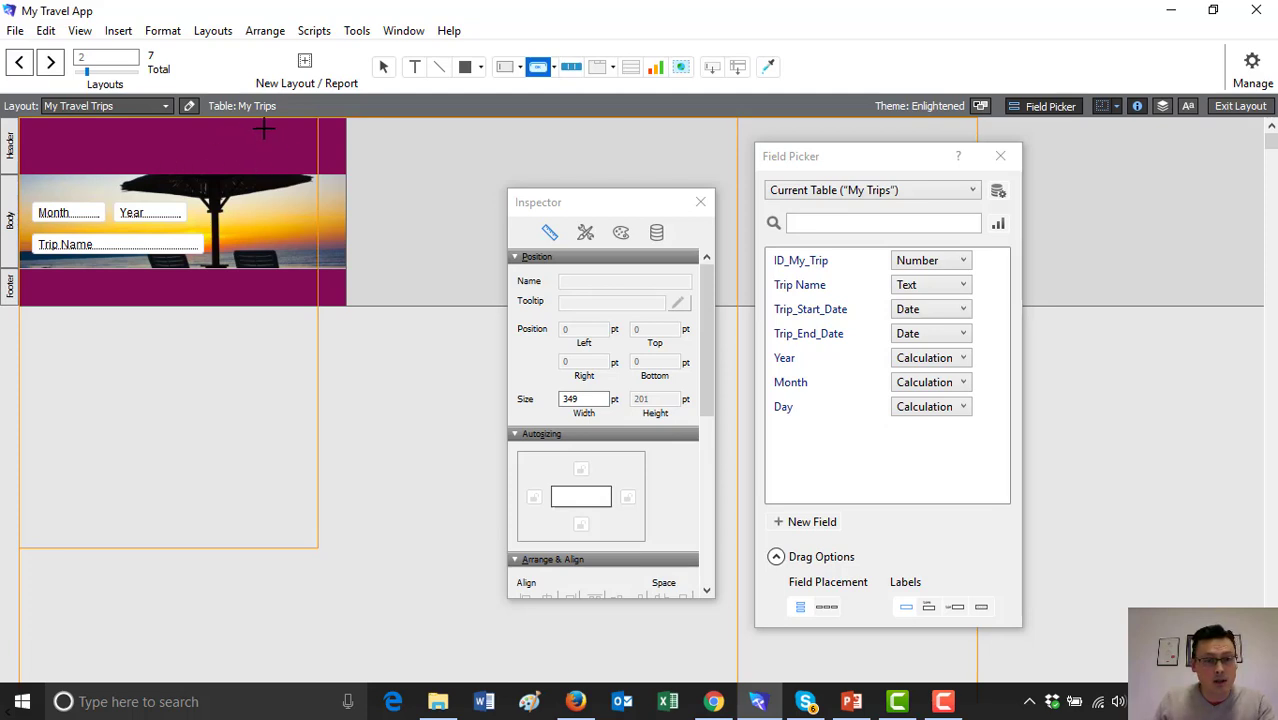
left_click_drag(263, 128, 311, 166)
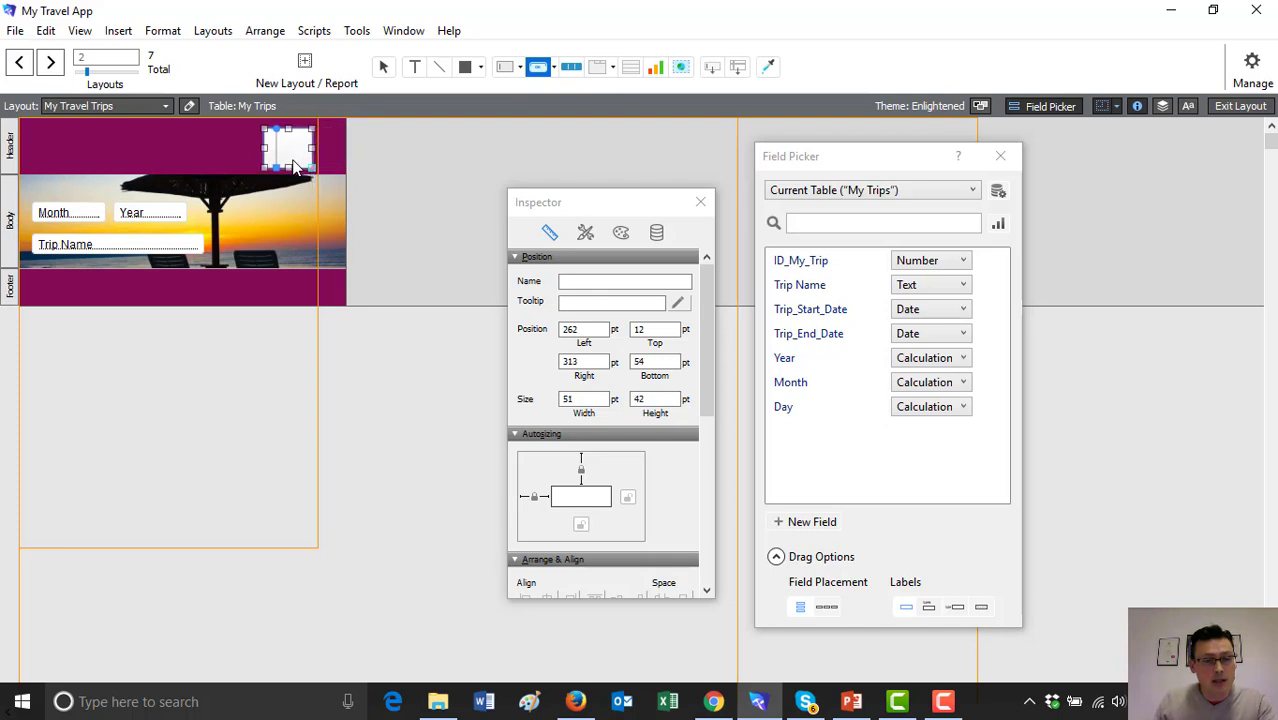
left_click_drag(284, 151, 300, 175)
key("Delete")
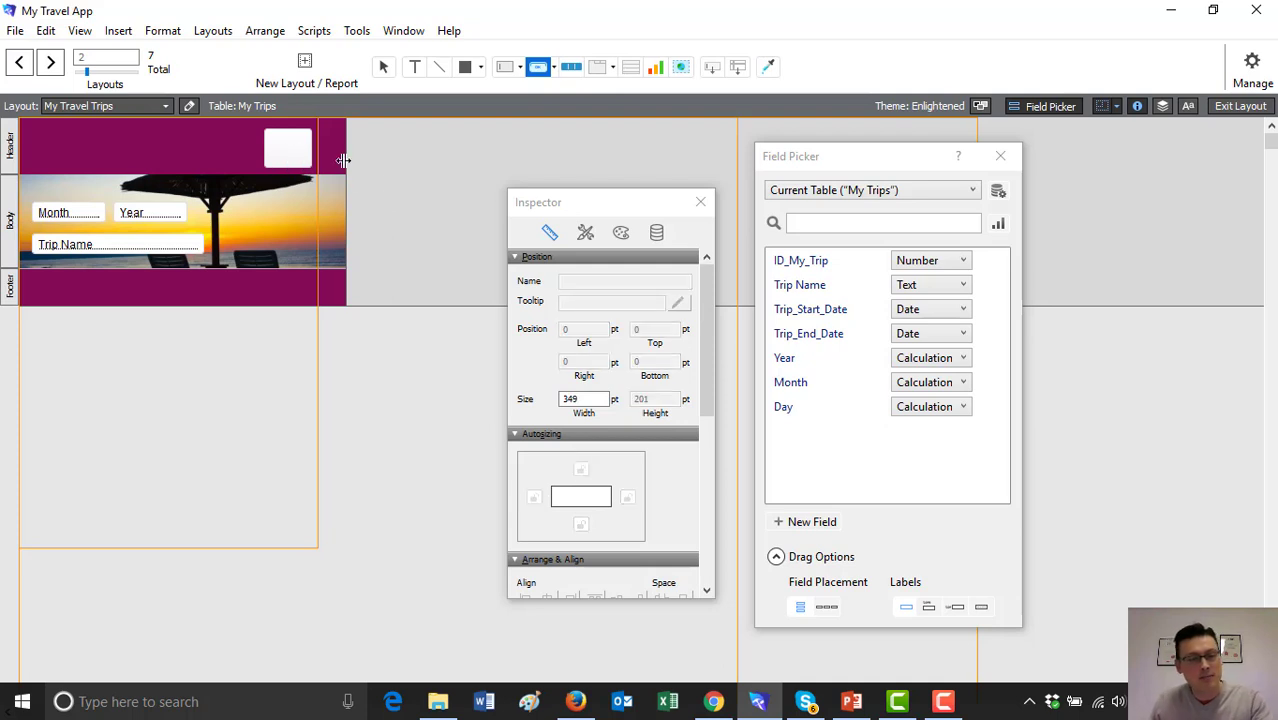
key("Escape")
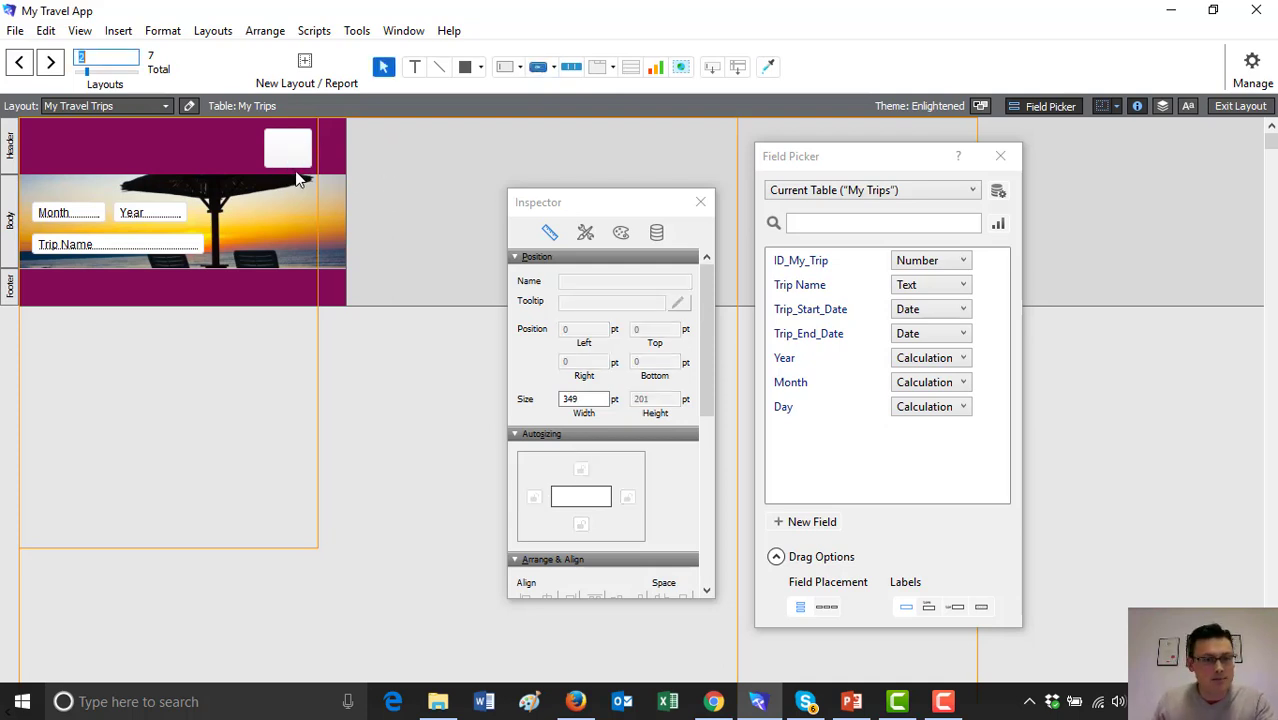
left_click(296, 158)
left_click_drag(296, 158, 295, 156)
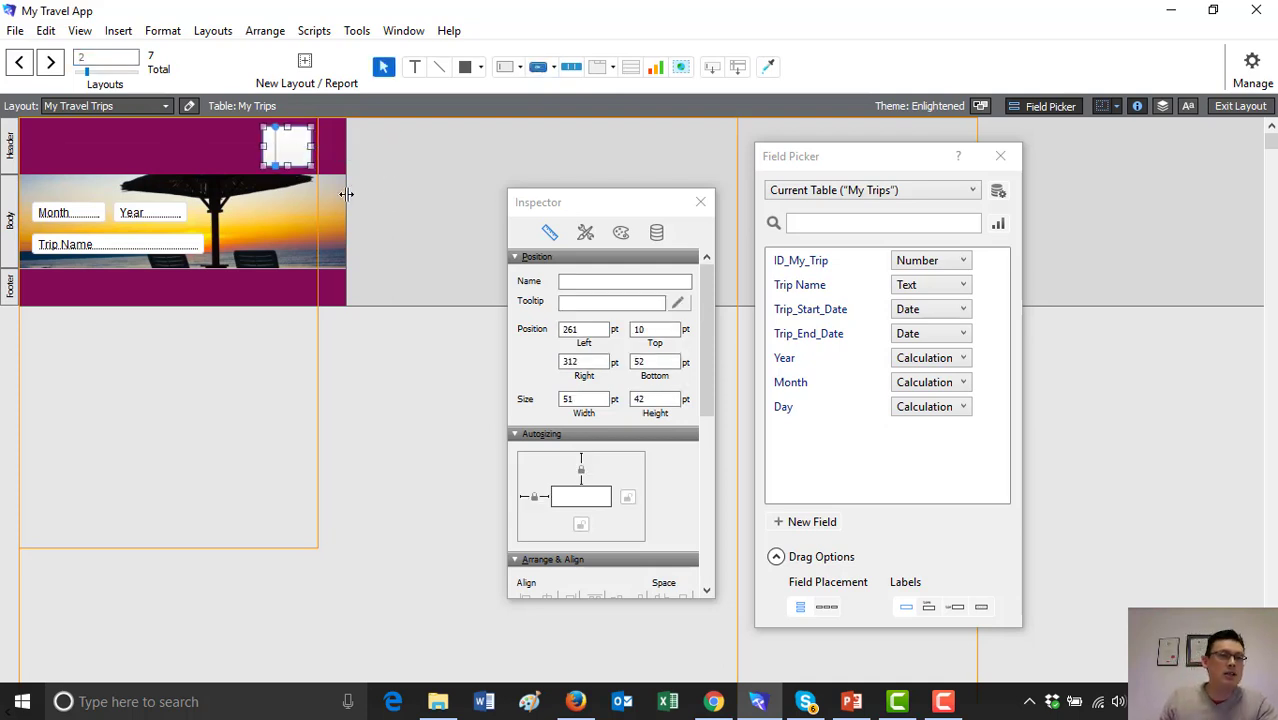
left_click_drag(290, 160, 291, 160)
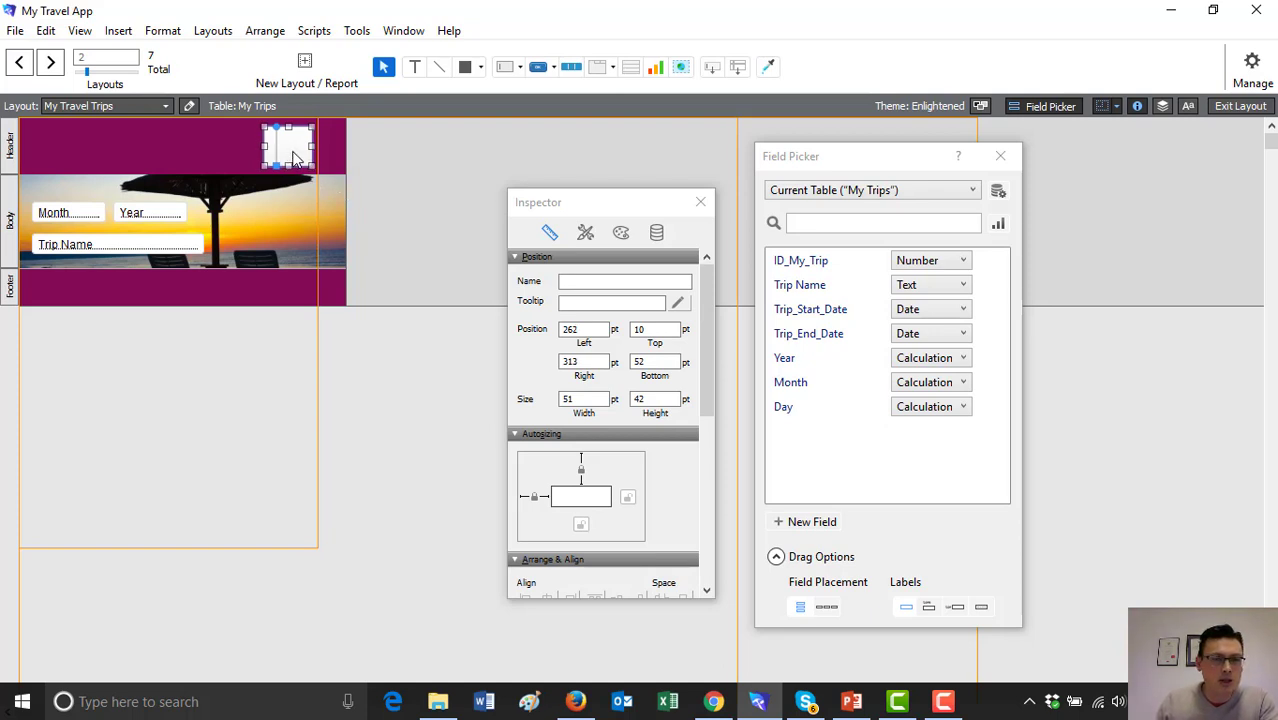
- Make the button icon-only with a 36 pt plus icon and set its action to Single Step
double_click(292, 158)
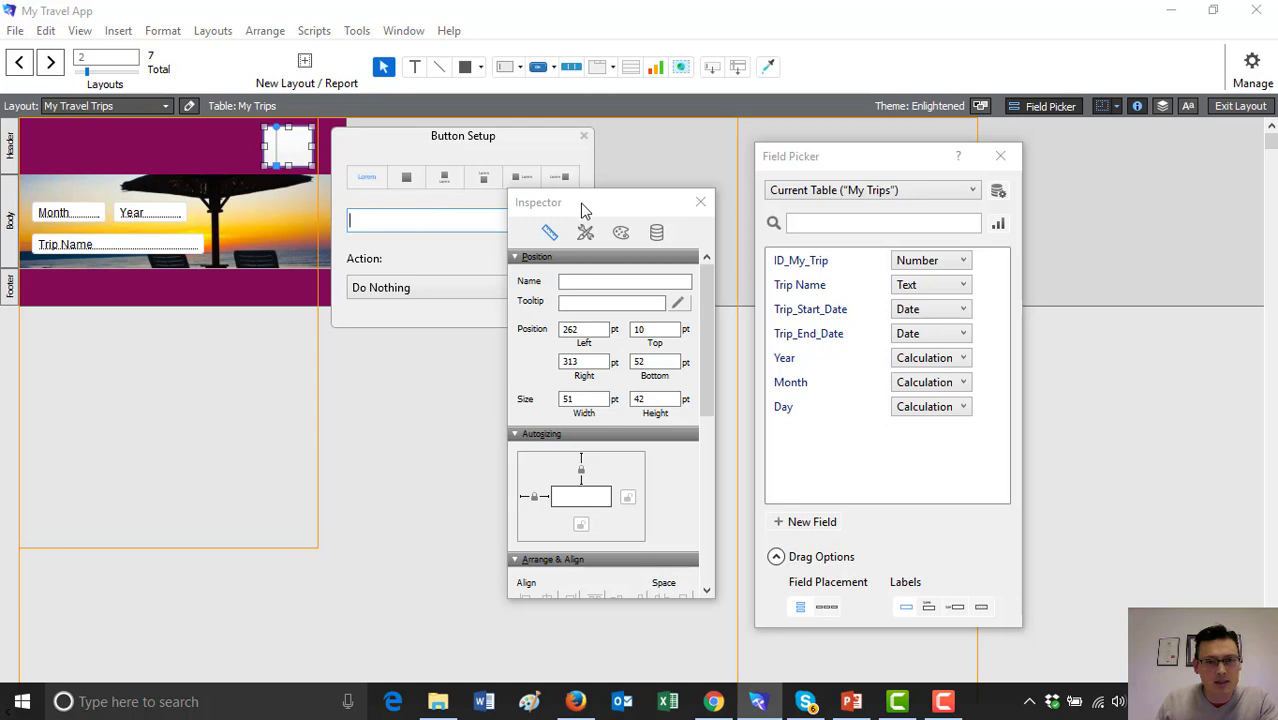
left_click_drag(580, 205, 811, 231)
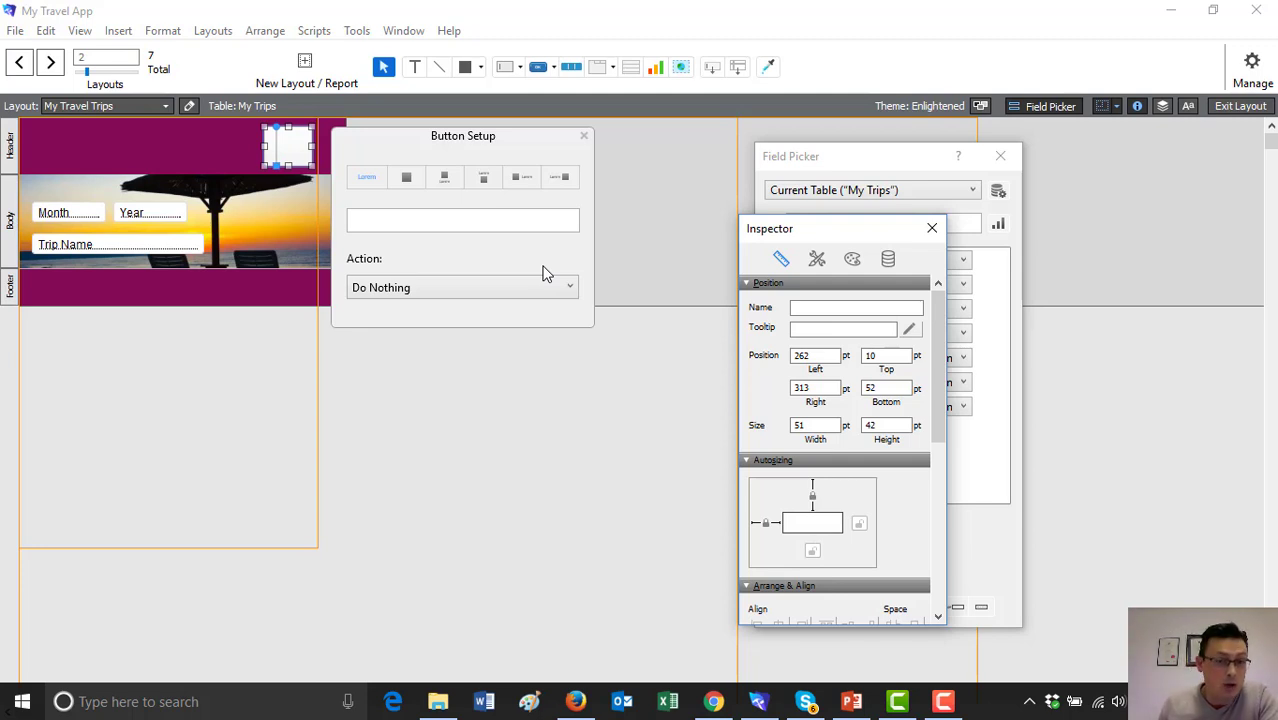
left_click(406, 176)
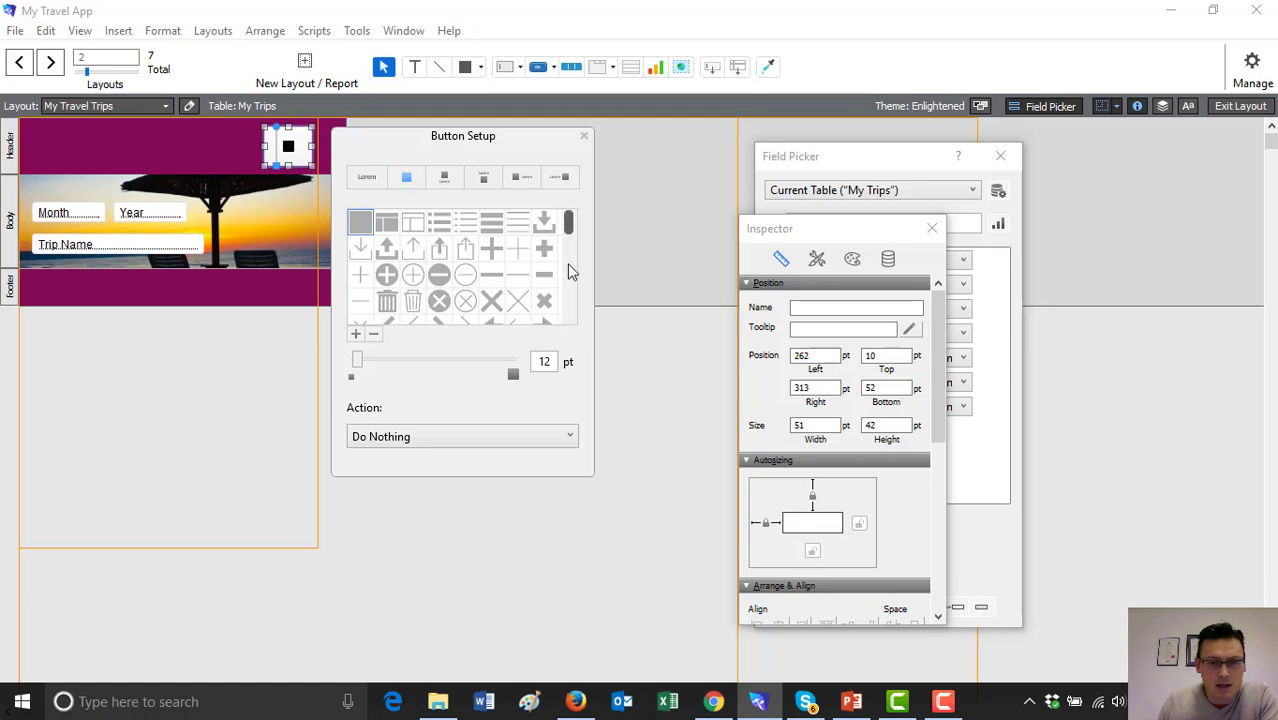
mouse_move(570, 228)
left_mouse_down()
mouse_move(578, 306)
mouse_move(588, 234)
mouse_move(579, 243)
left_mouse_up()
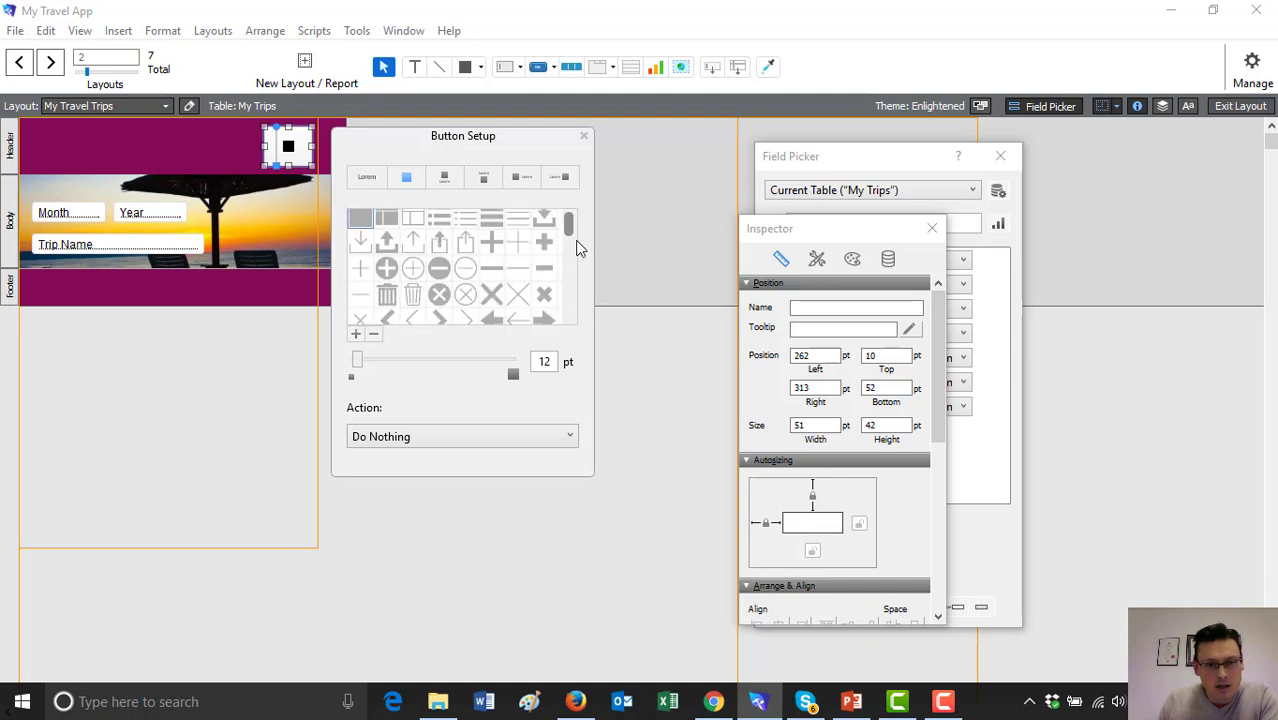
left_click(546, 244)
left_click(540, 362)
type("24")
key("Return")
type("36")
key("Return")
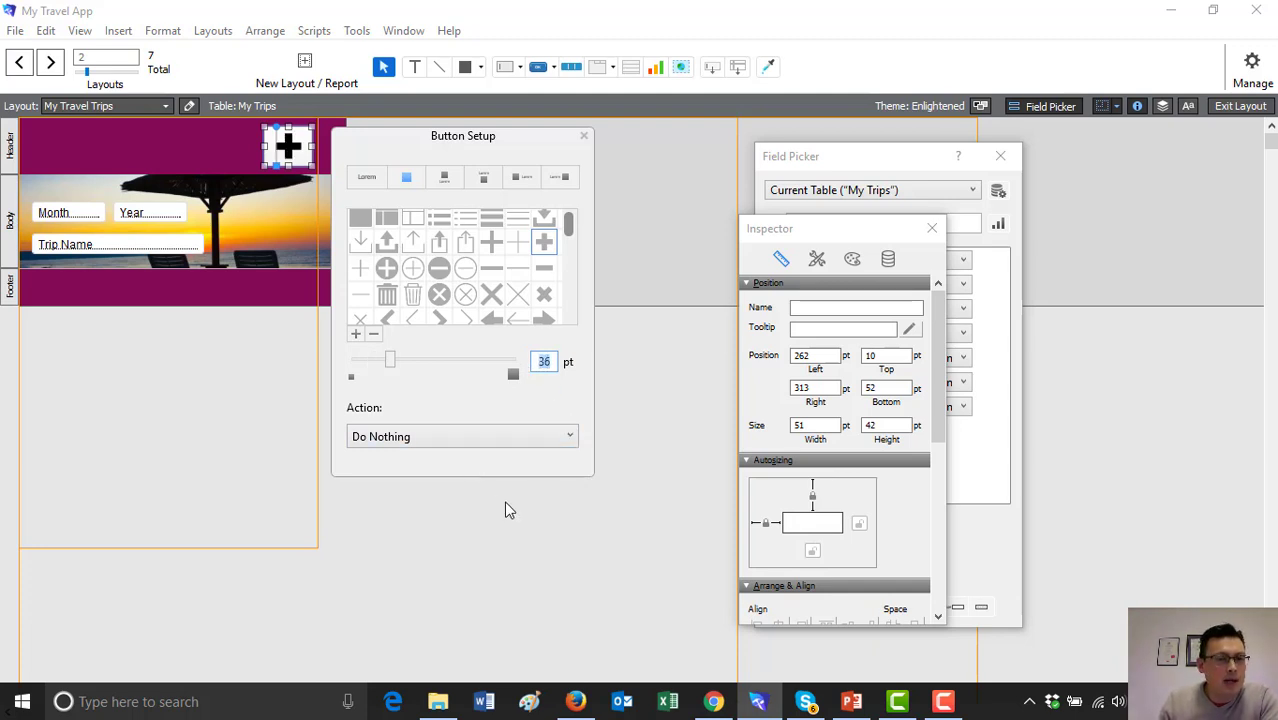
left_click(570, 440)
left_click(446, 483)
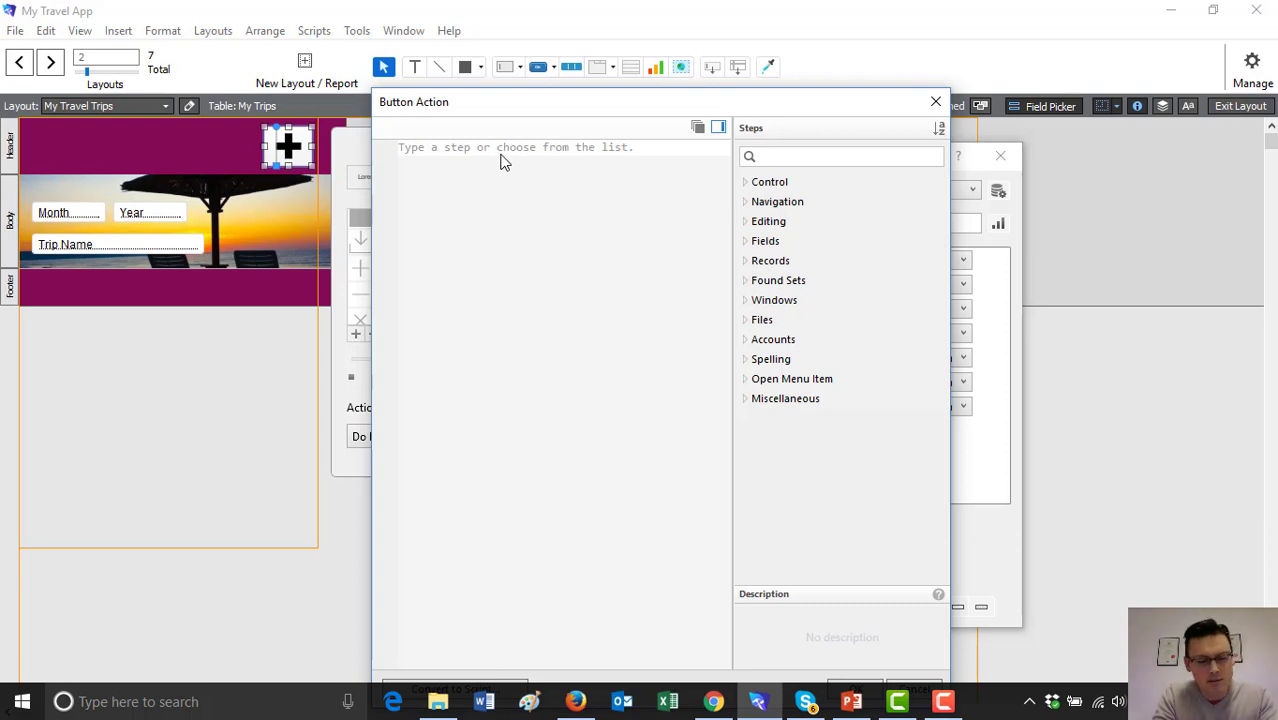
- Assign the New Record/Request step to the plus button and confirm with OK
type("Cr")
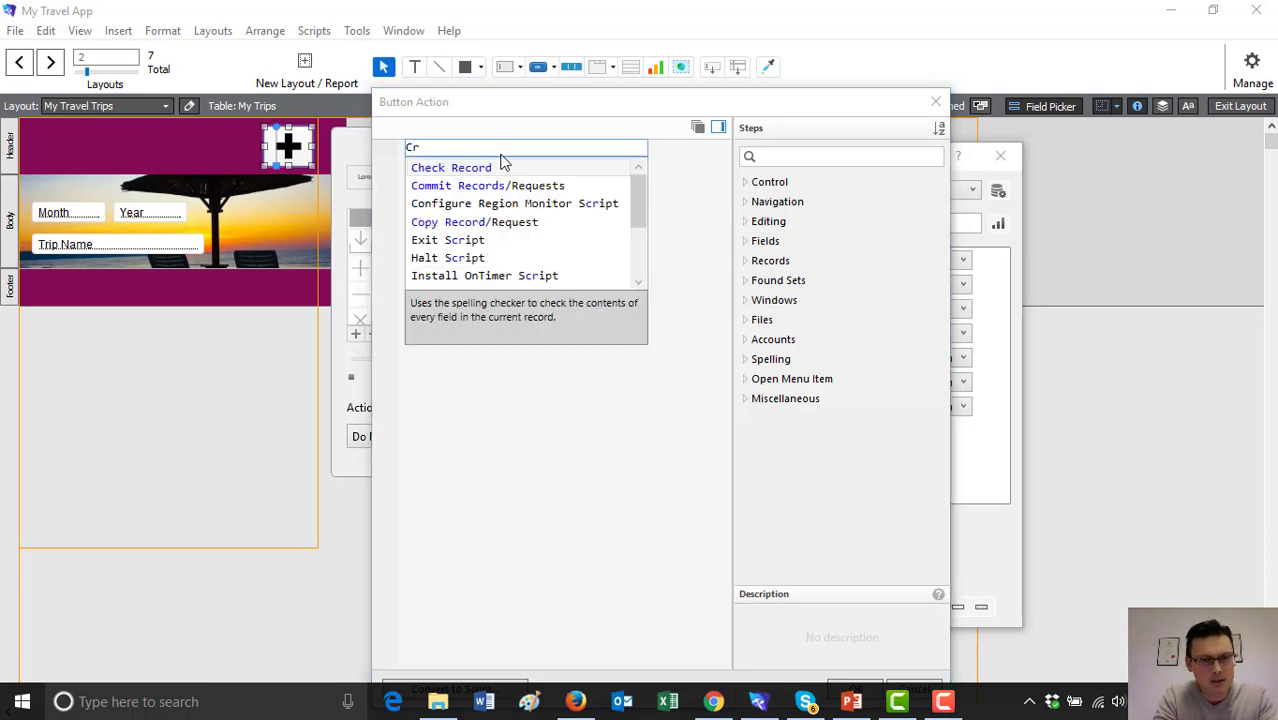
key("BackSpace")
key("BackSpace")
type("new")
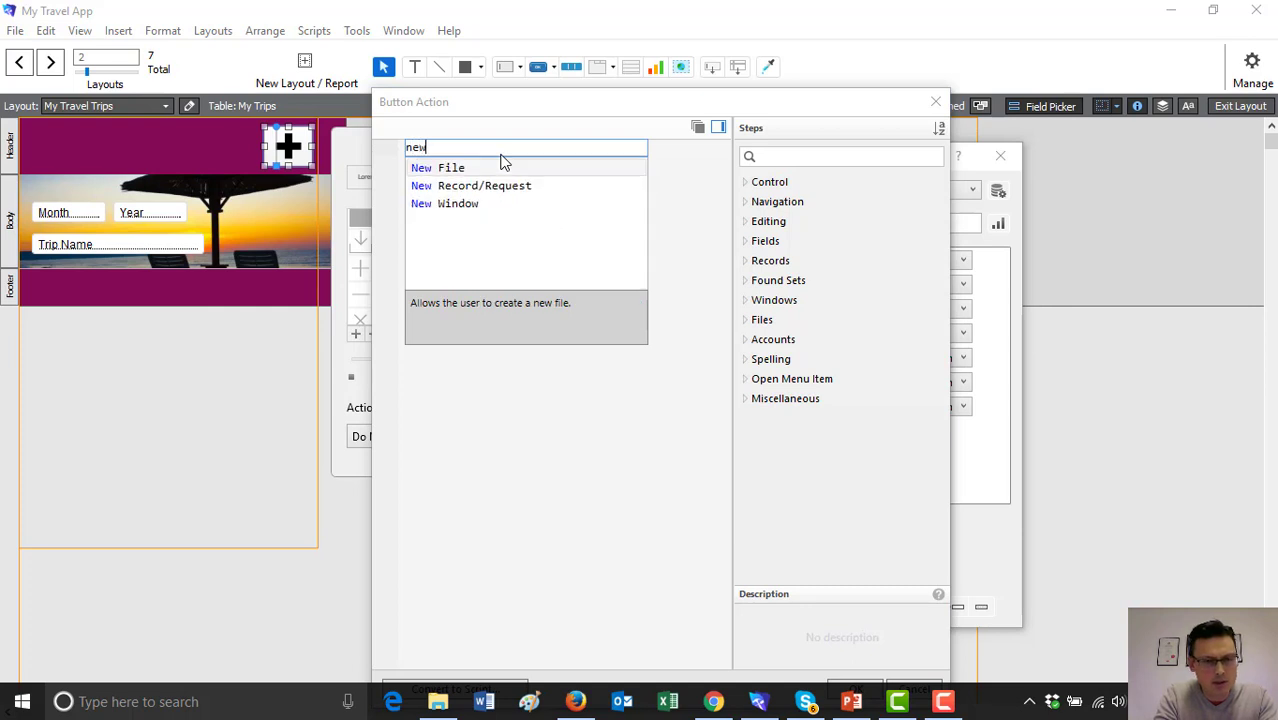
left_click(491, 188)
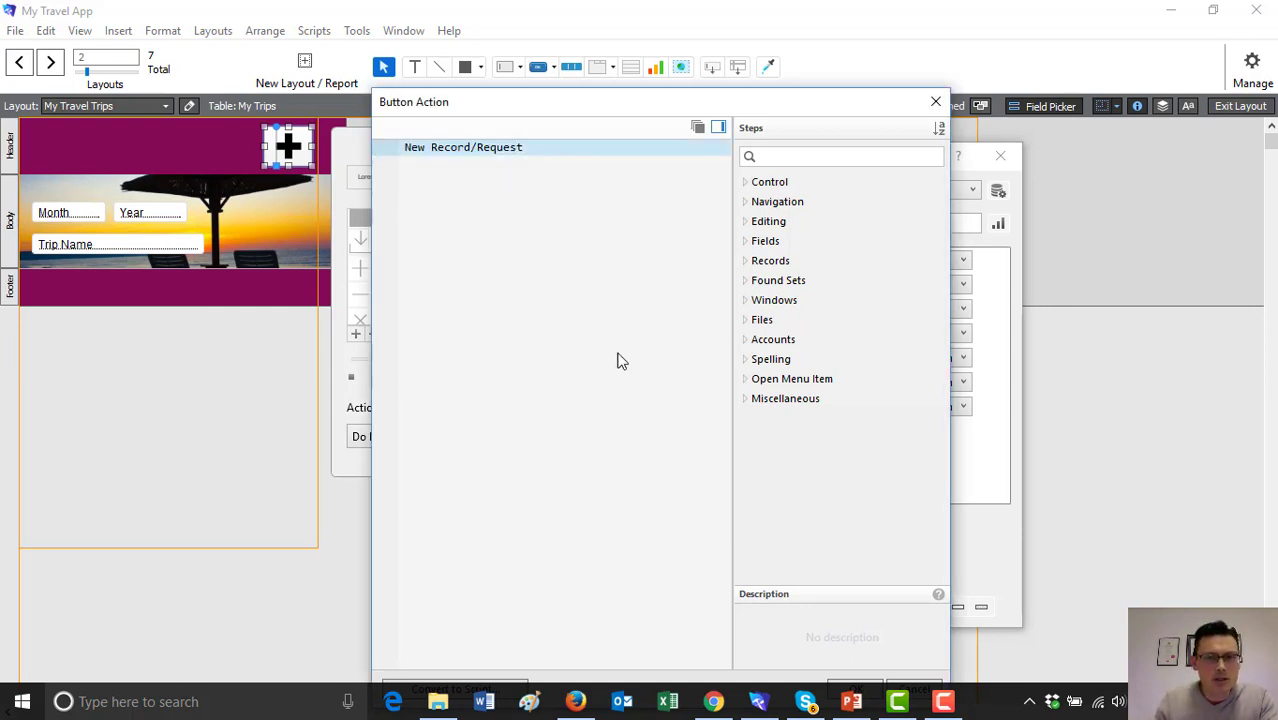
left_click_drag(659, 108, 759, 21)
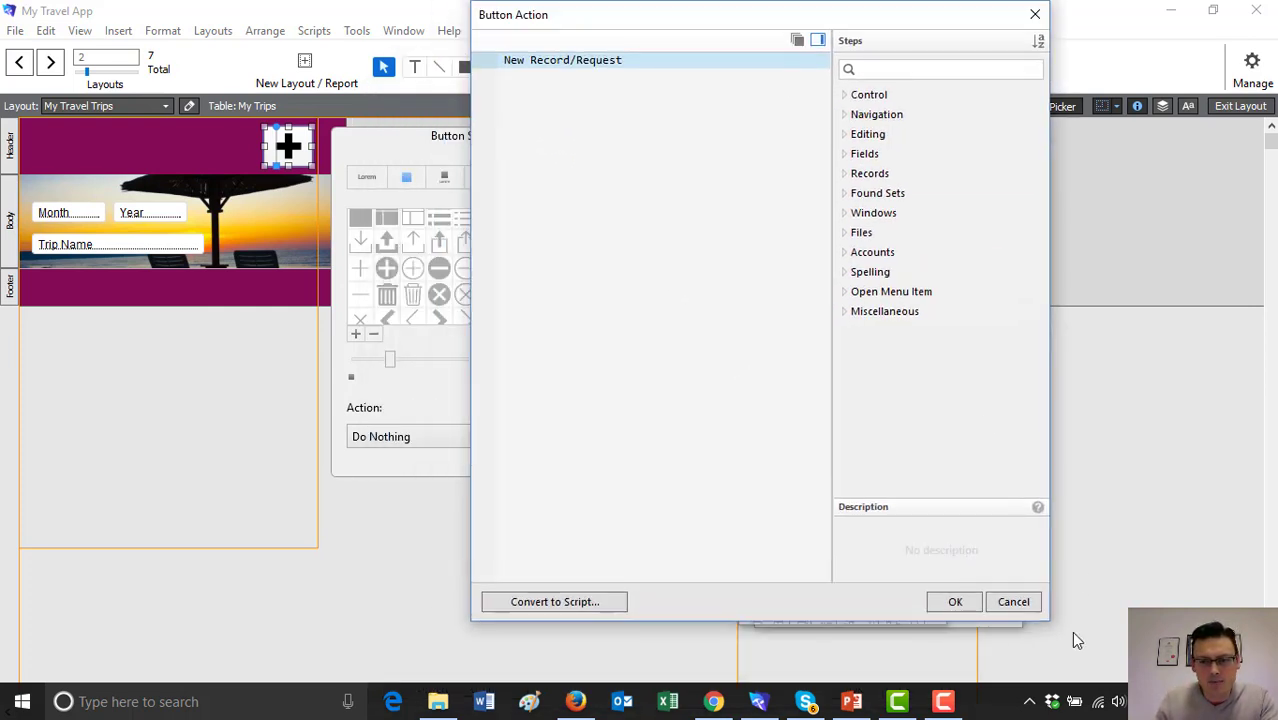
left_click(955, 602)
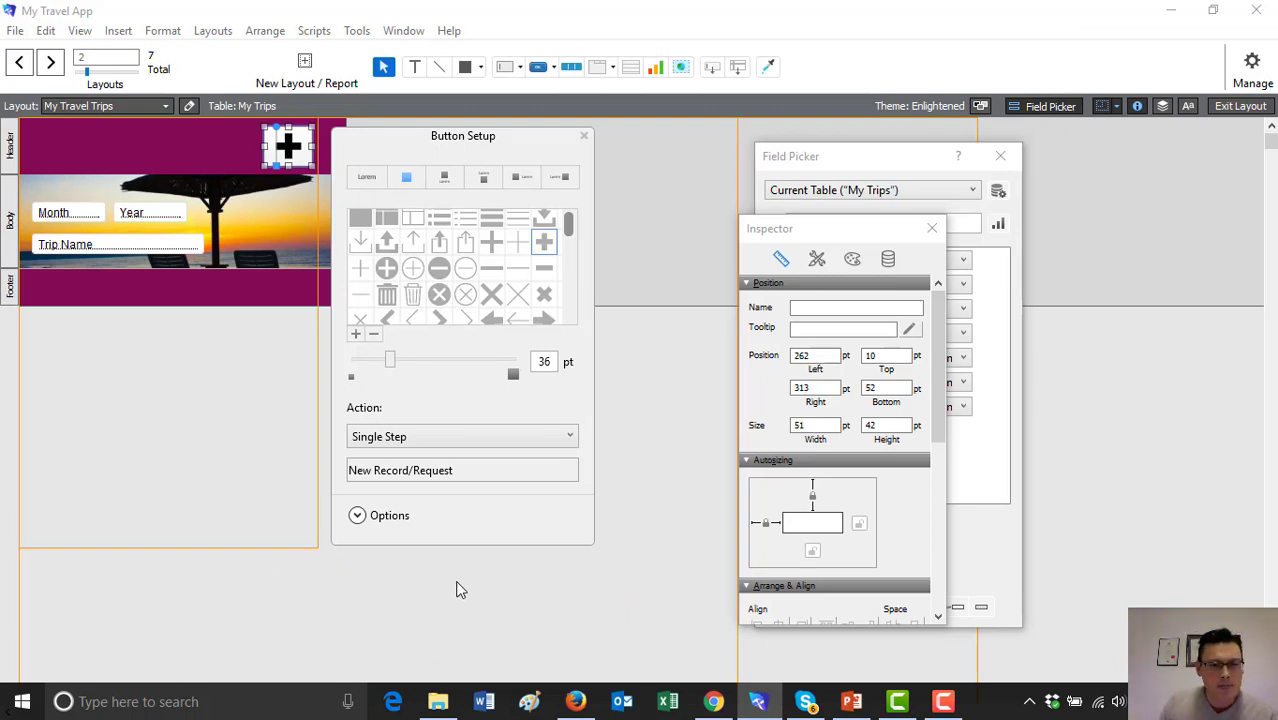
- Close Button Setup, reopen the Inspector, and show the plus button's Appearance settings
left_click(584, 137)
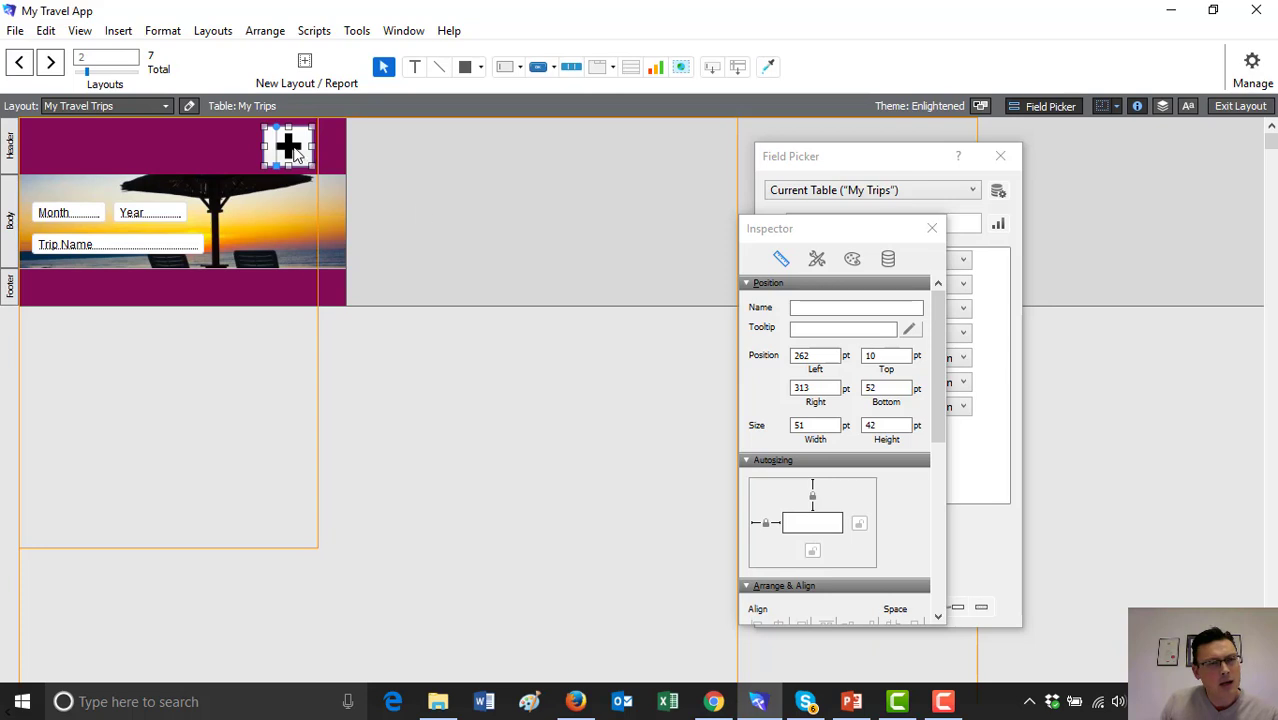
left_click_drag(808, 237, 557, 161)
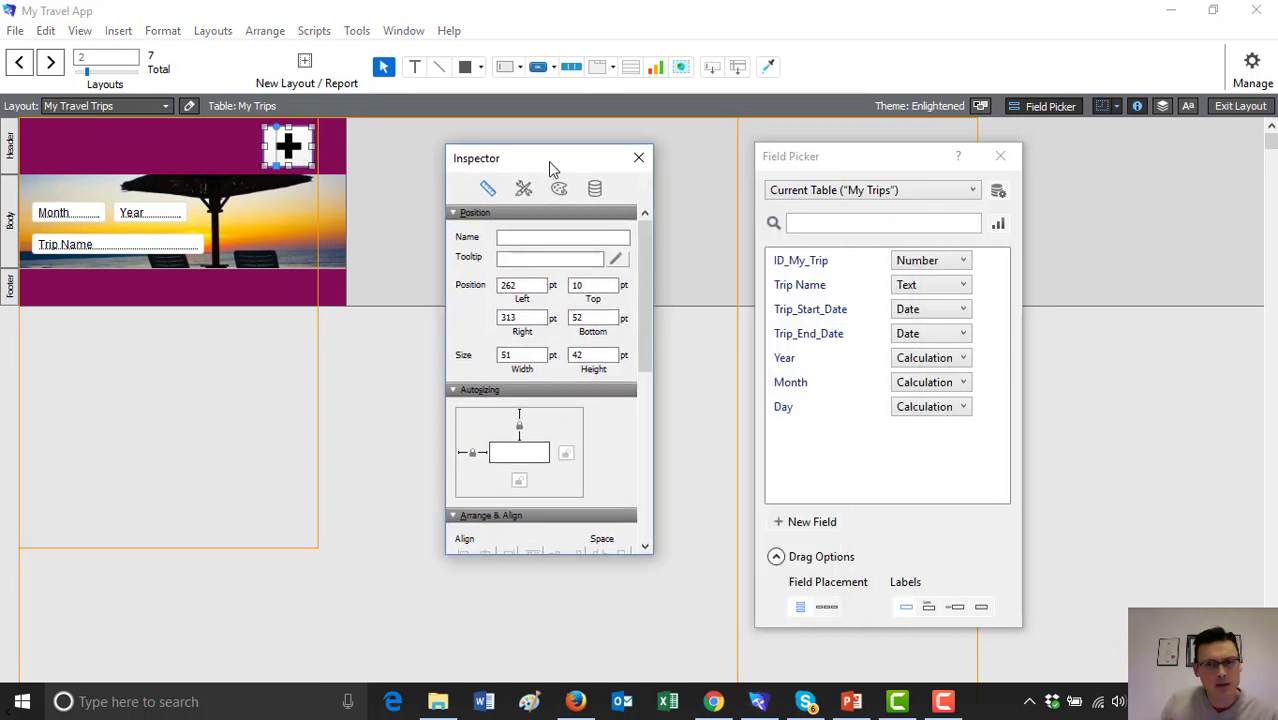
left_click(641, 161)
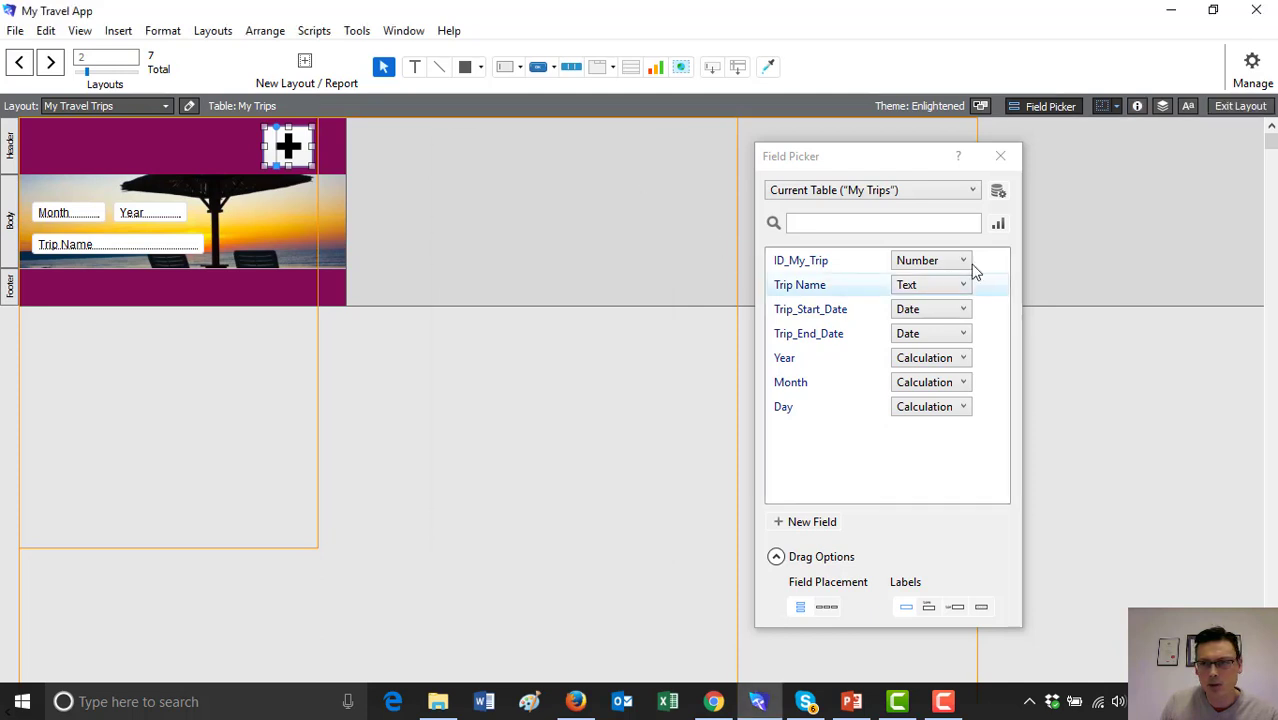
left_click(1137, 110)
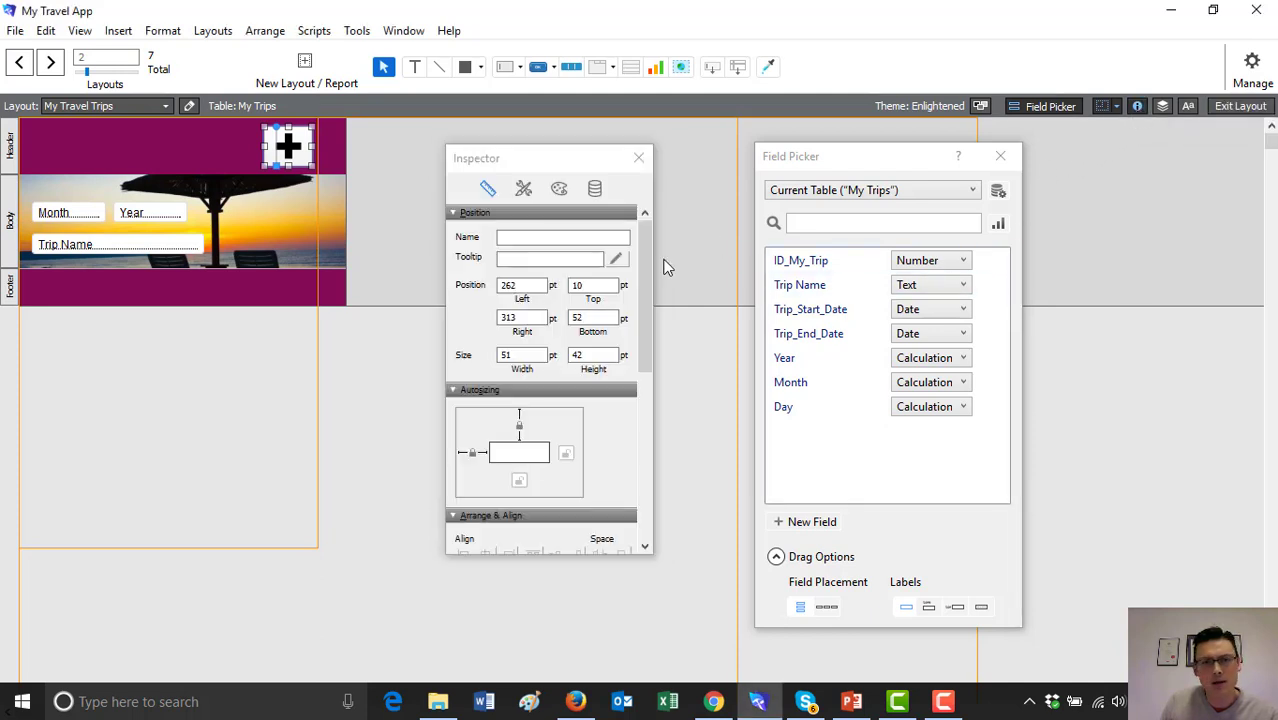
left_click(558, 190)
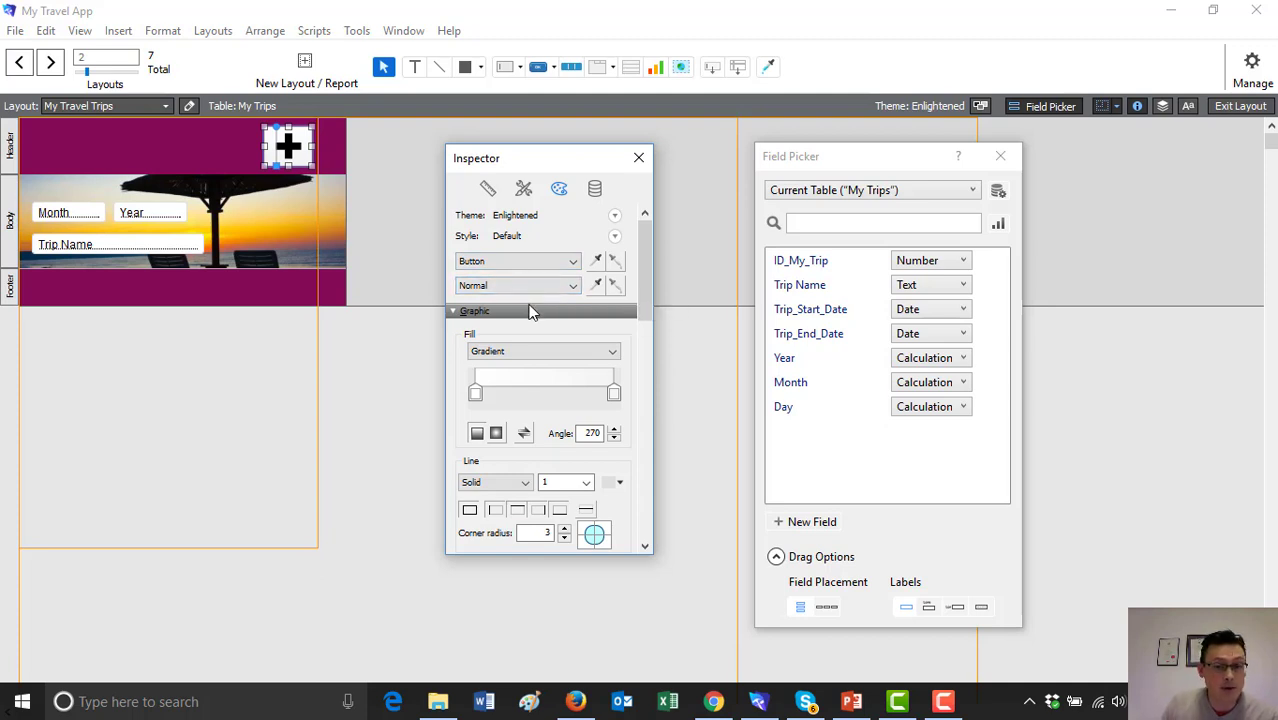
- Switch the plus button to the Button: Icon style and fill it with the saved maroon custom colour
left_click(510, 261)
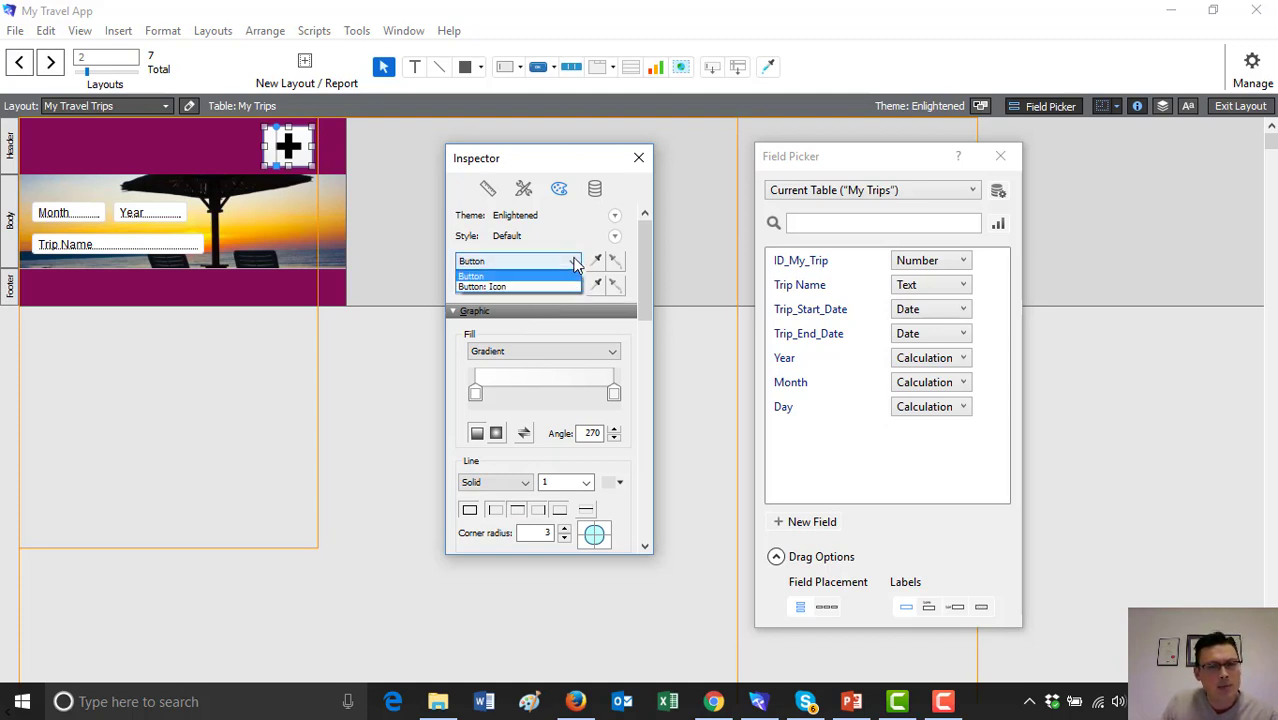
left_click(500, 287)
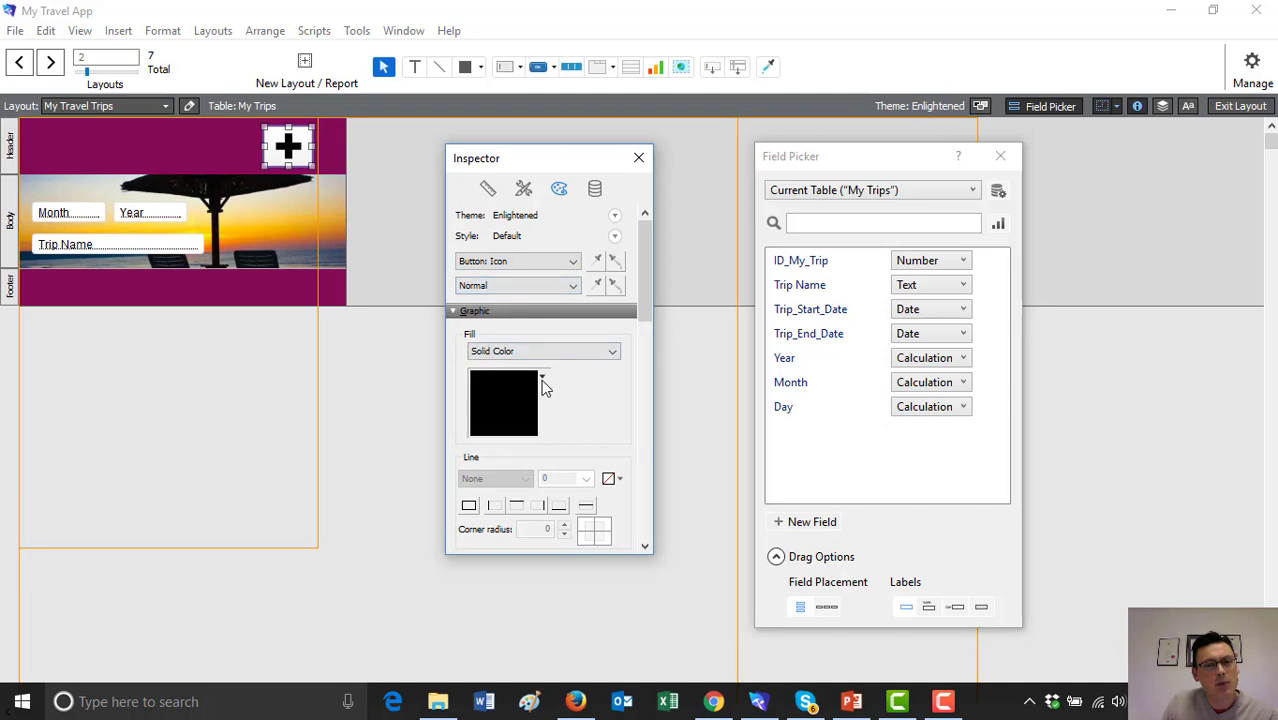
left_click(545, 390)
left_click(516, 334)
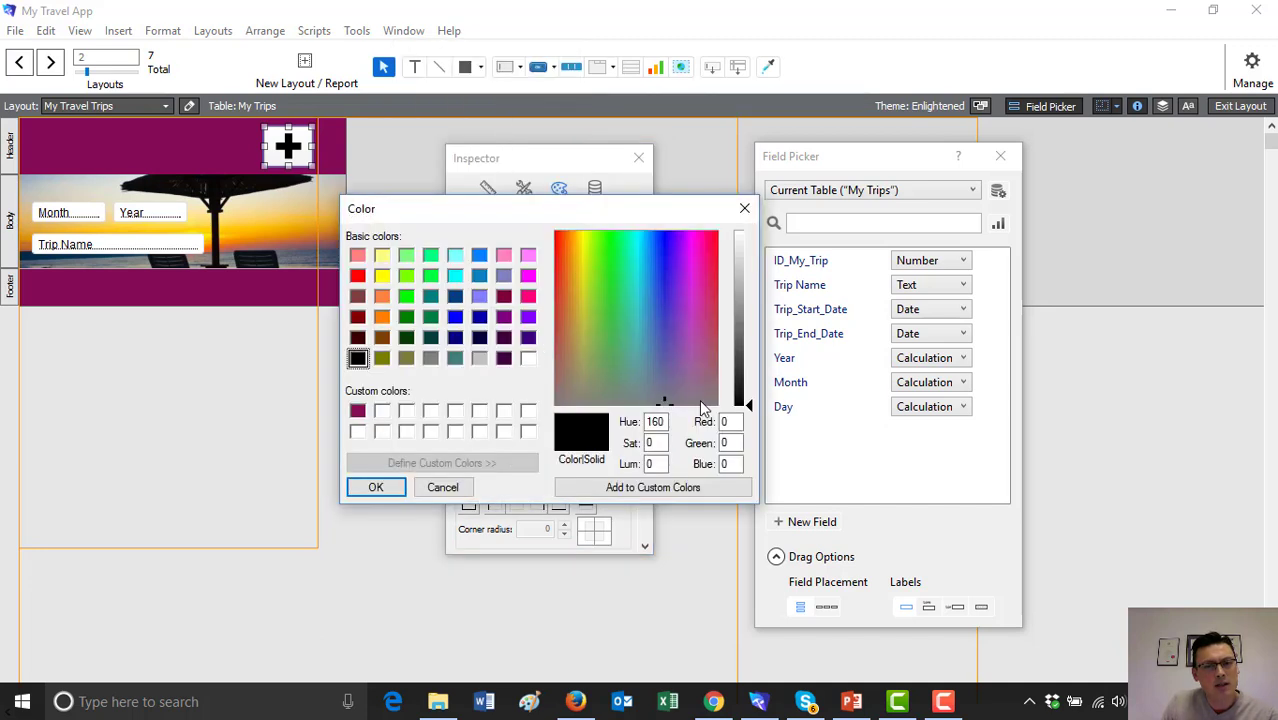
left_click(358, 416)
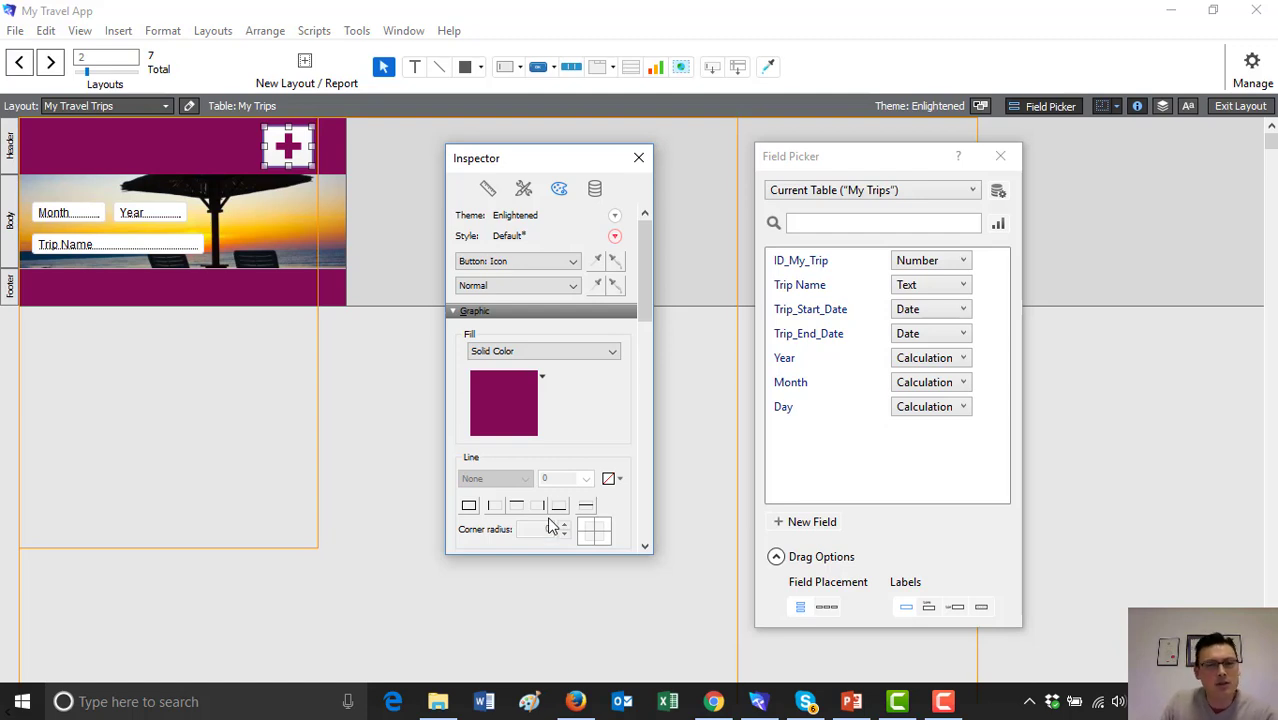
- Make the Hover state fill transparent and return the button to the standard Button style
left_click(573, 288)
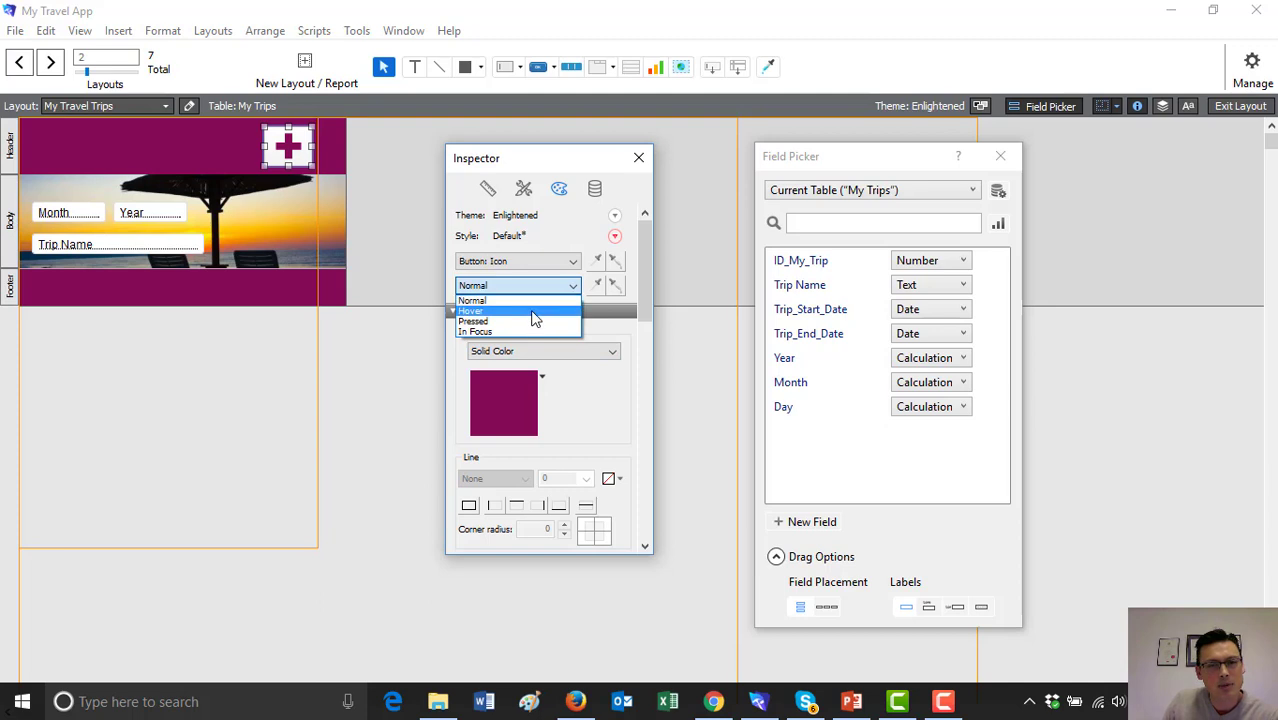
left_click(533, 314)
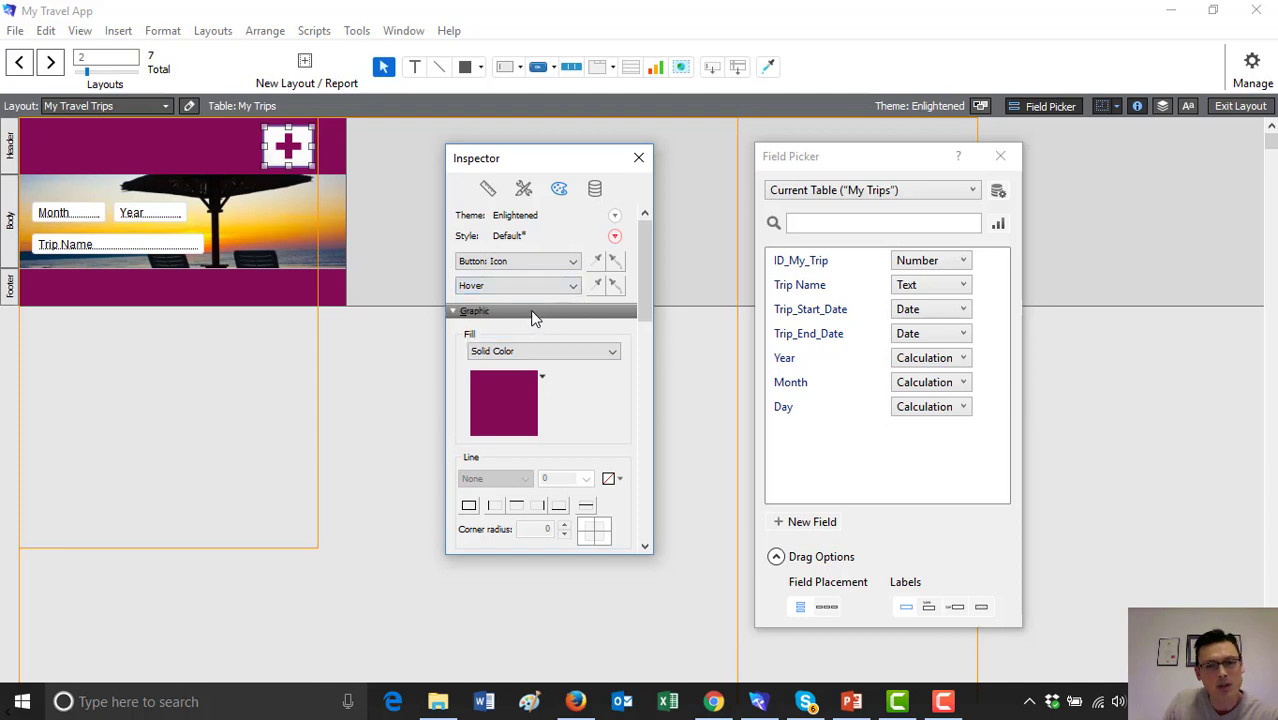
left_click(543, 388)
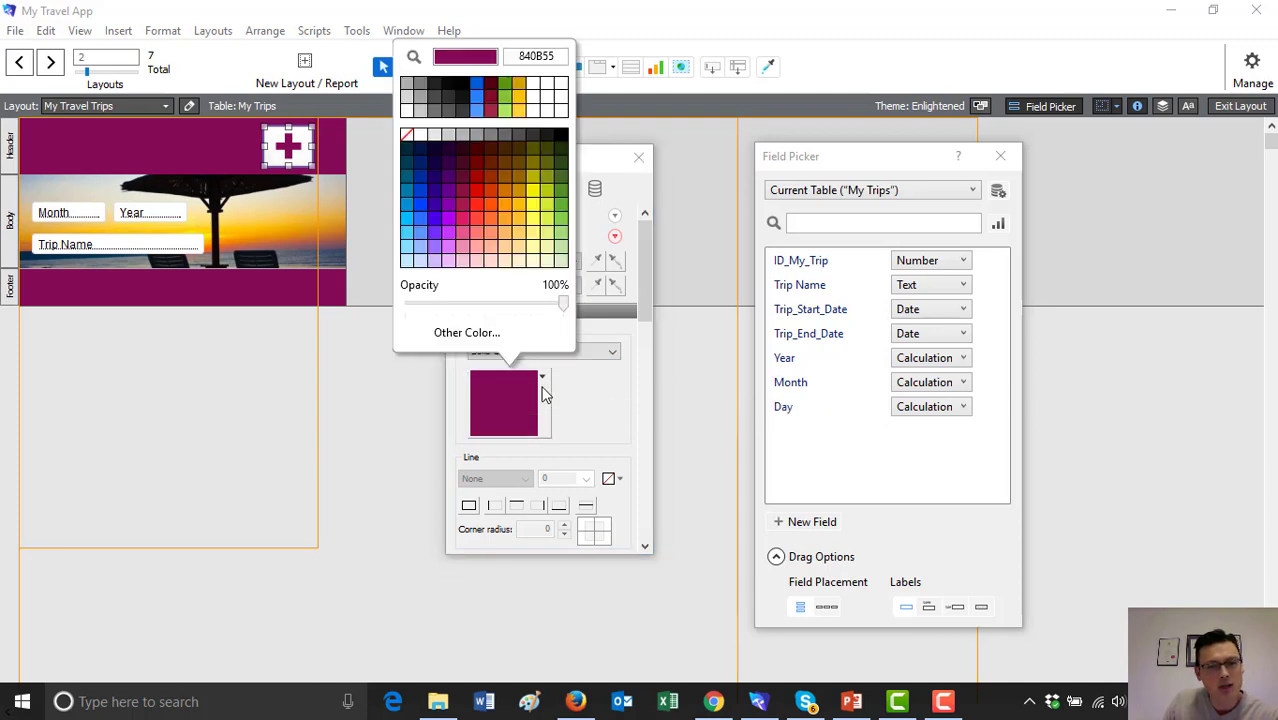
left_click(407, 134)
left_click(570, 261)
left_click(545, 280)
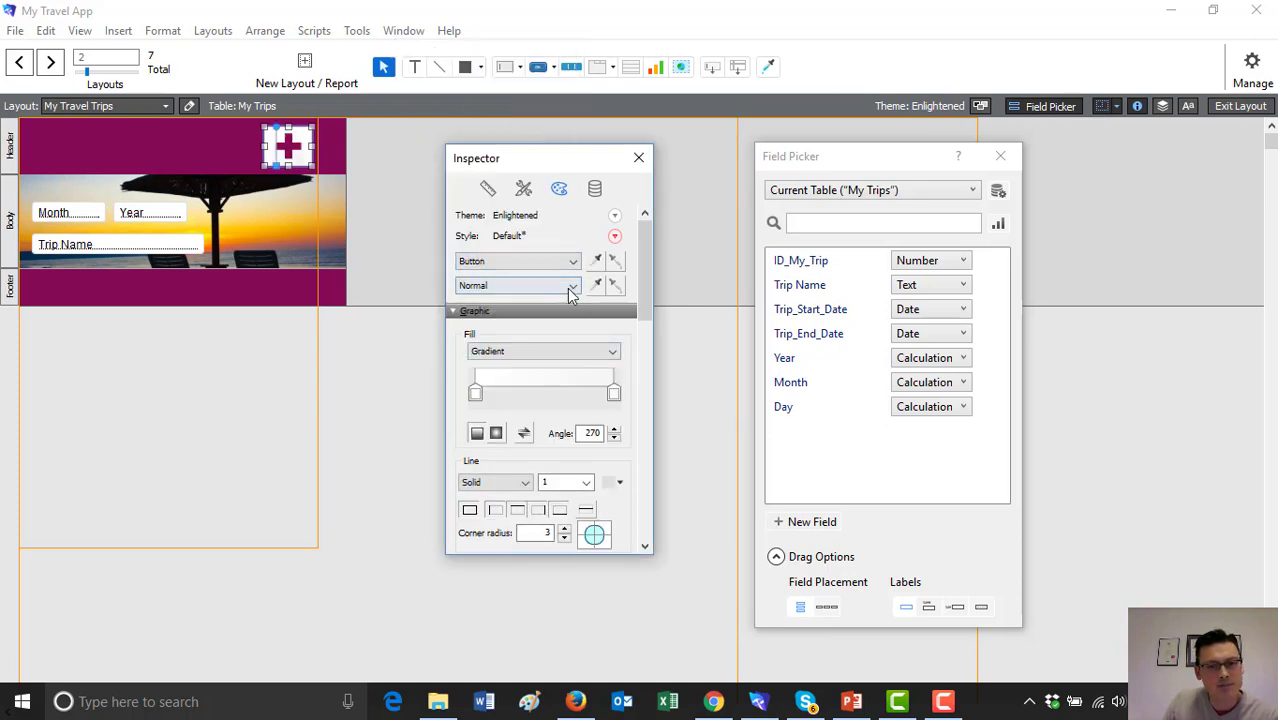
- Give the Hover state a solid fill in the saved maroon custom colour, then view the records in Browse mode
left_click(571, 285)
left_click(516, 312)
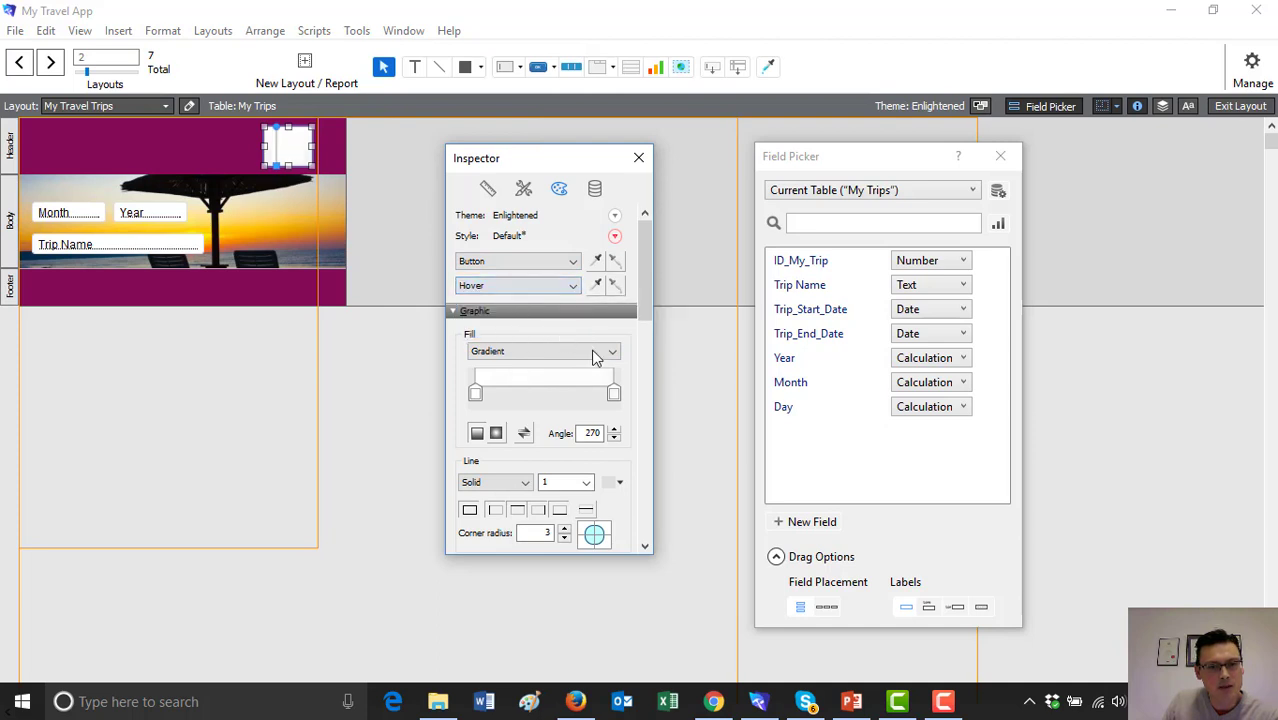
left_click(607, 351)
left_click(508, 376)
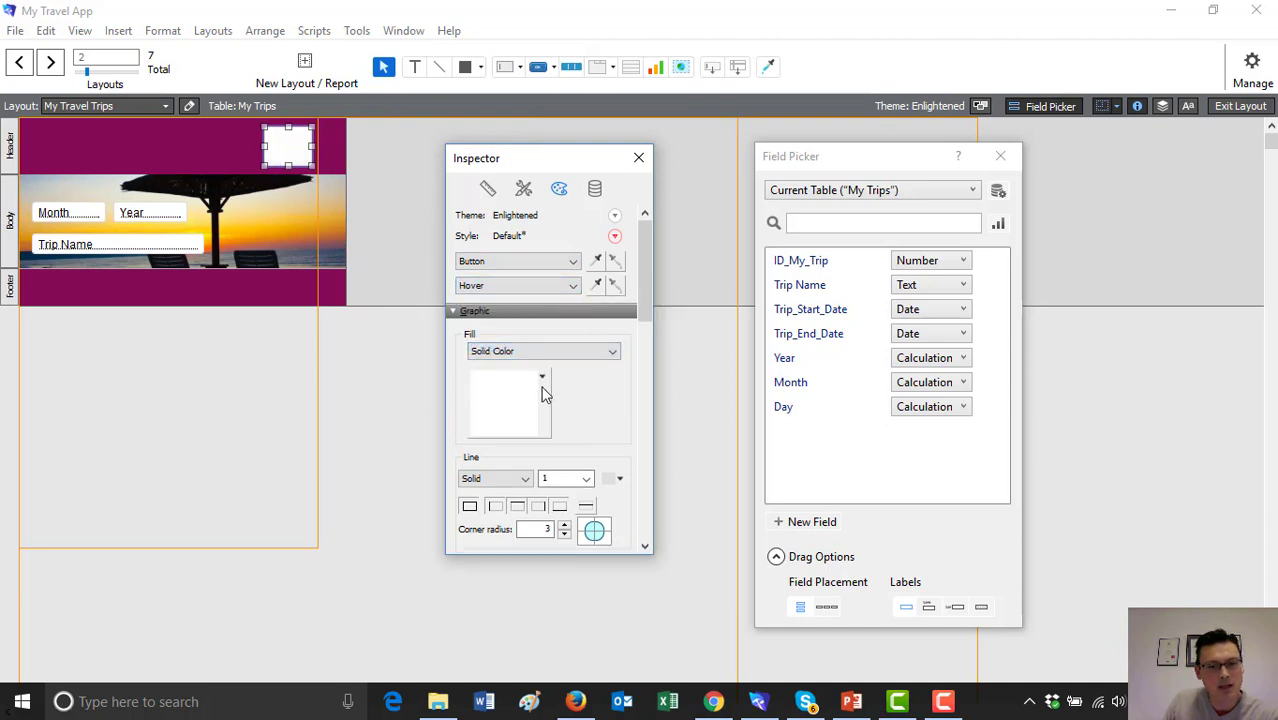
left_click(547, 400)
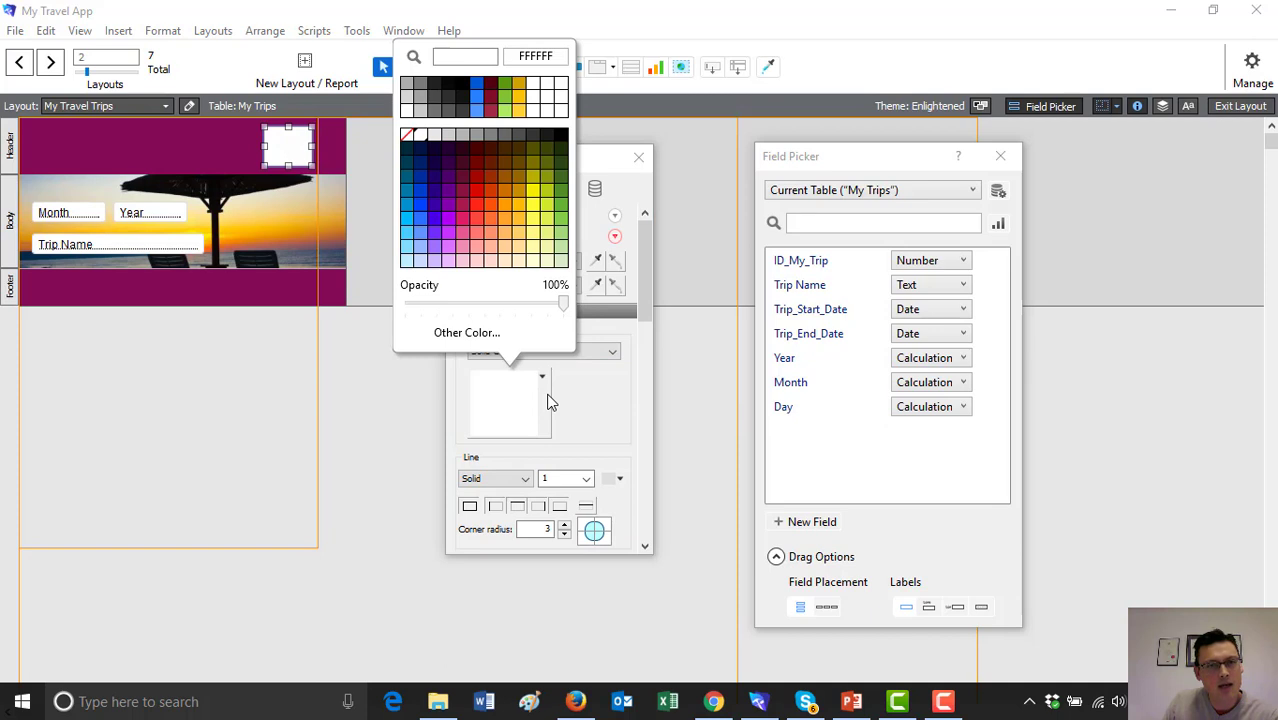
left_click(467, 333)
left_click(354, 411)
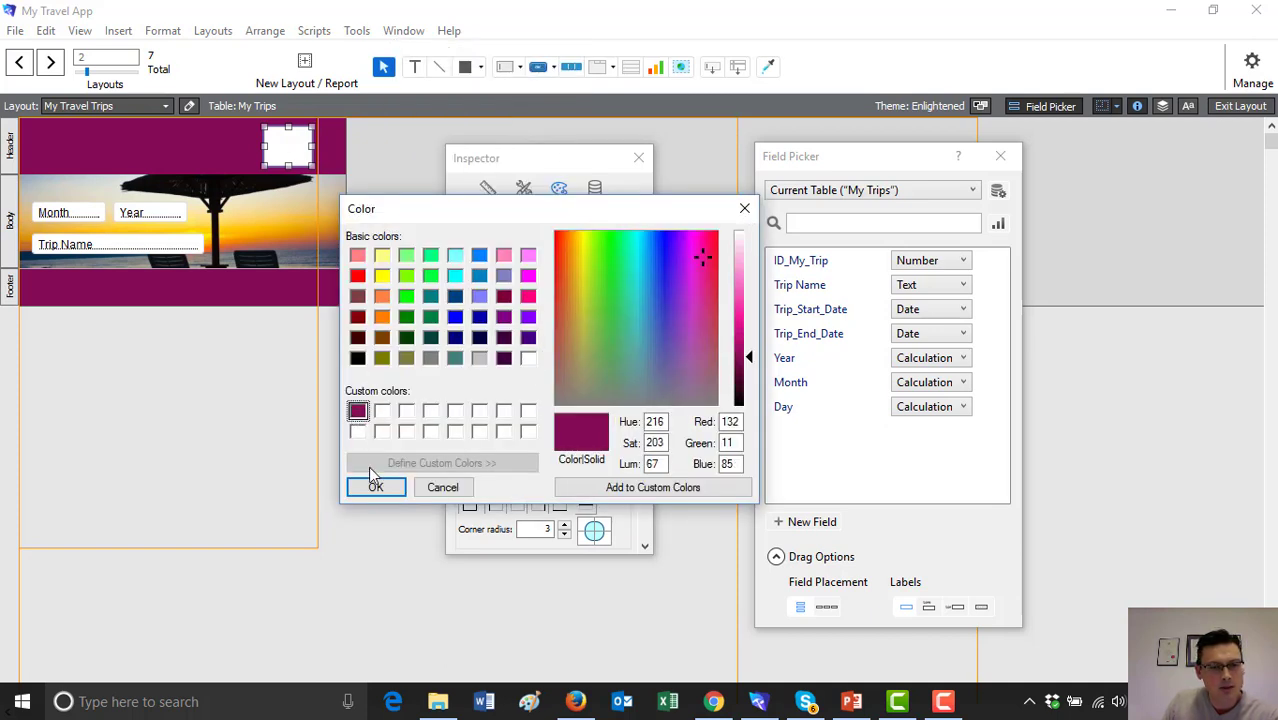
left_click(378, 486)
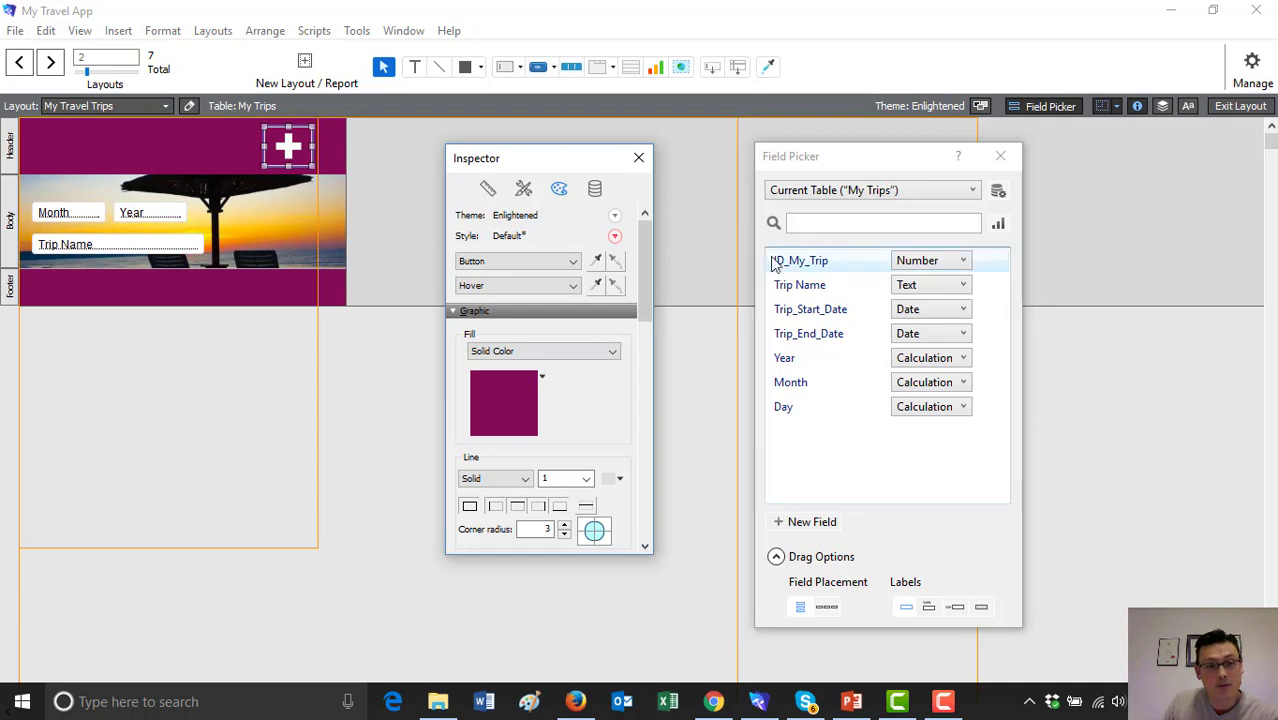
left_click(1240, 106)
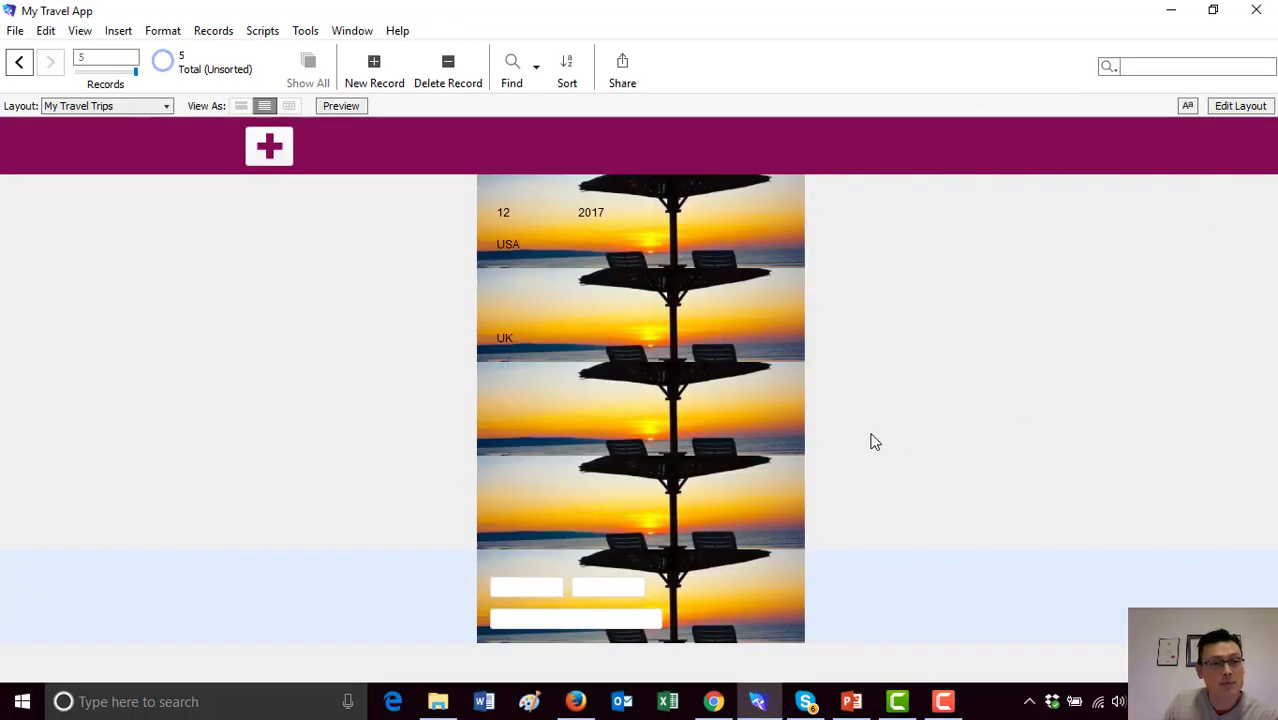
- Unlock the plus button's left autosizing anchor in the Inspector's Position settings
left_click(1240, 106)
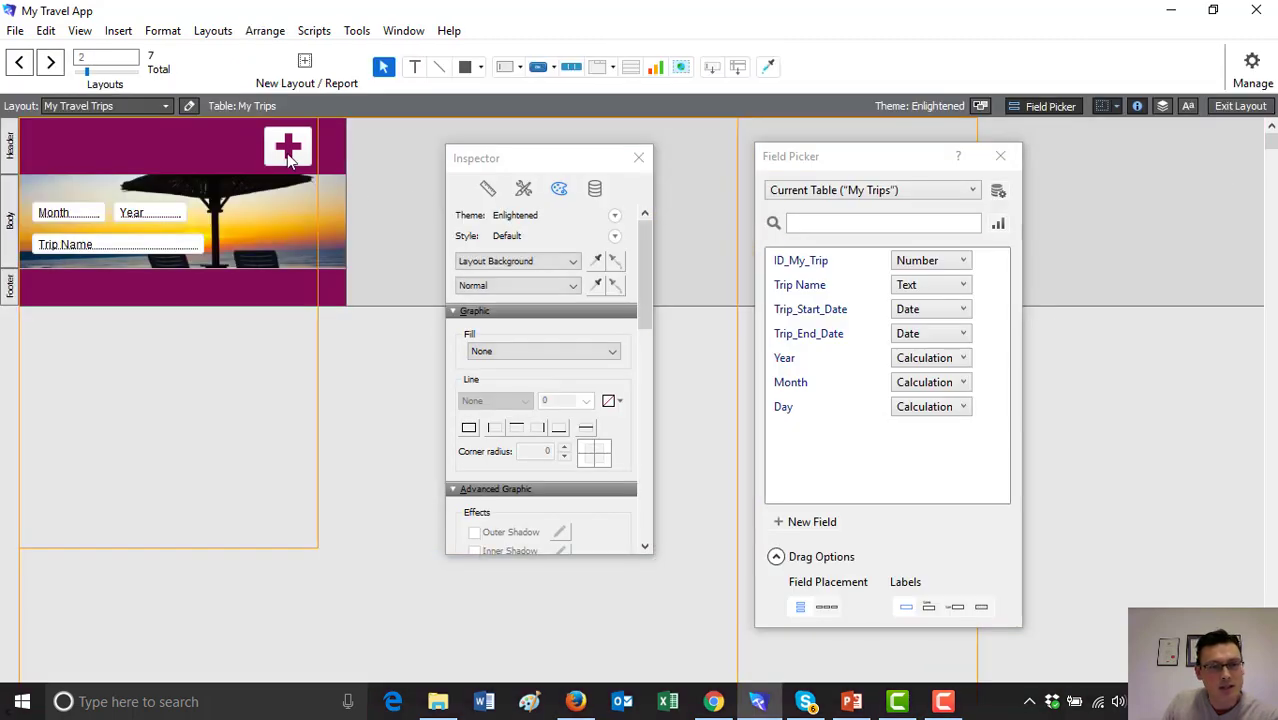
left_click(287, 150)
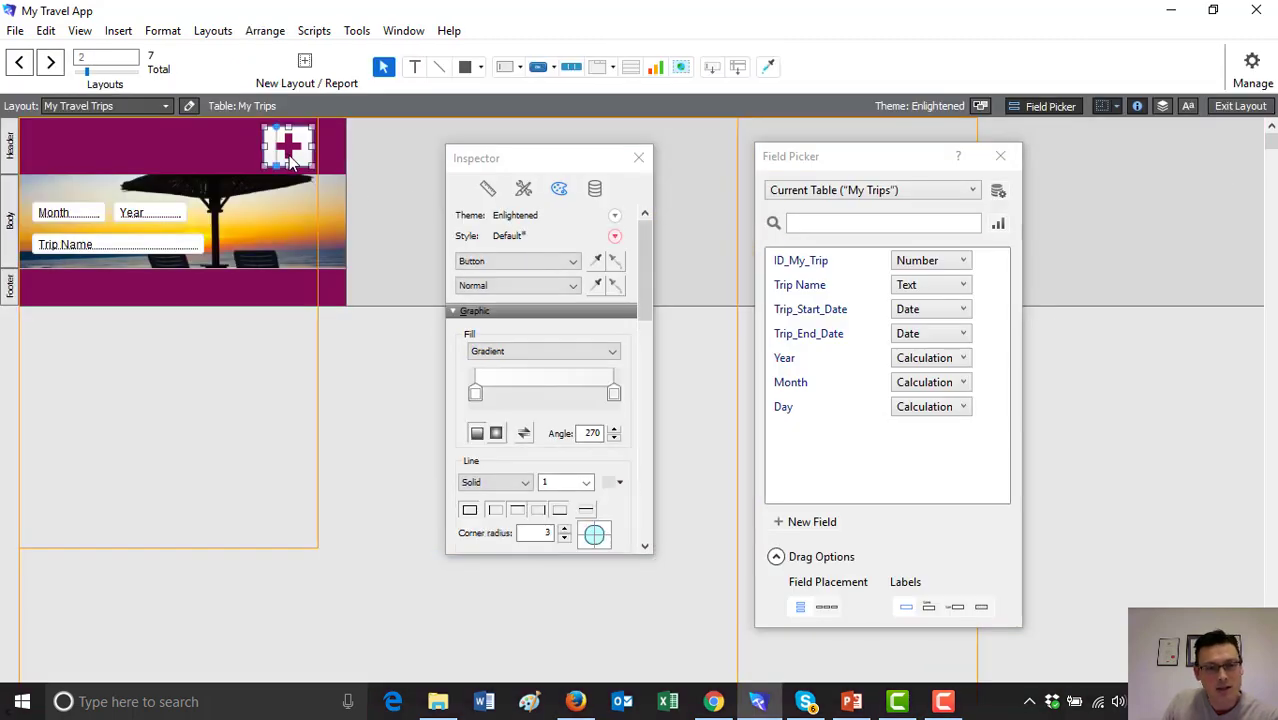
left_click(488, 192)
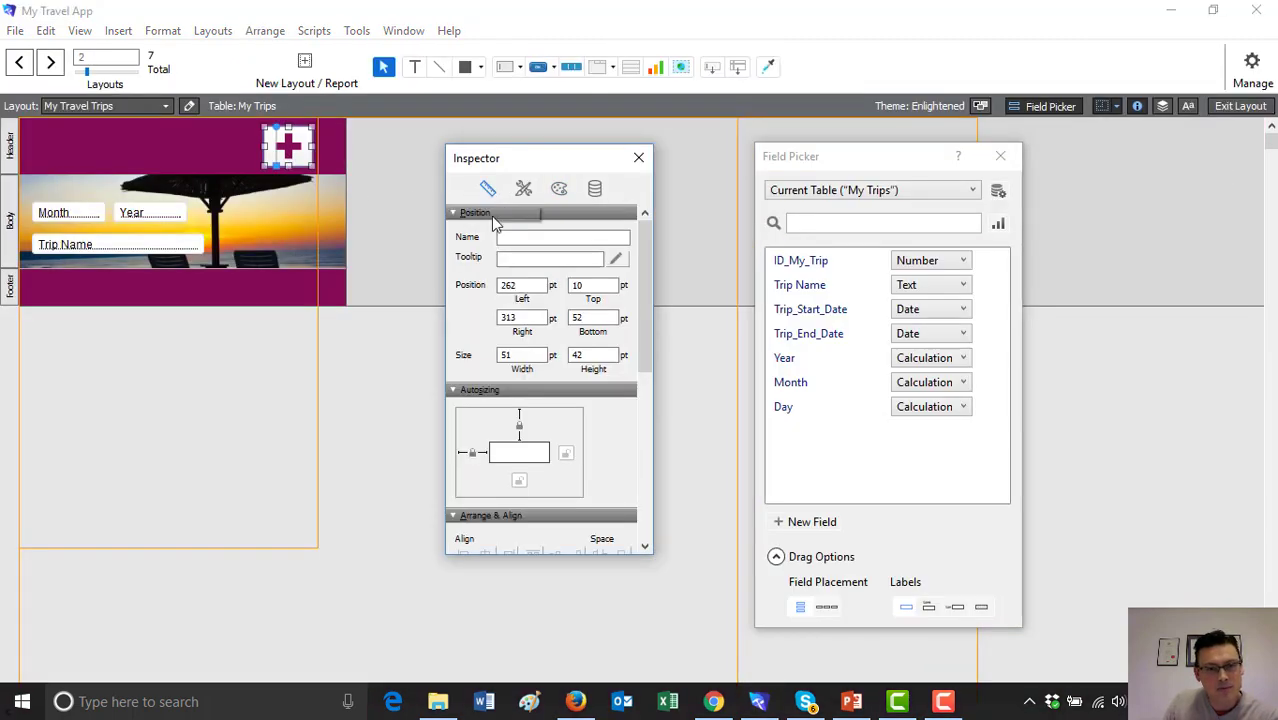
left_click(479, 455)
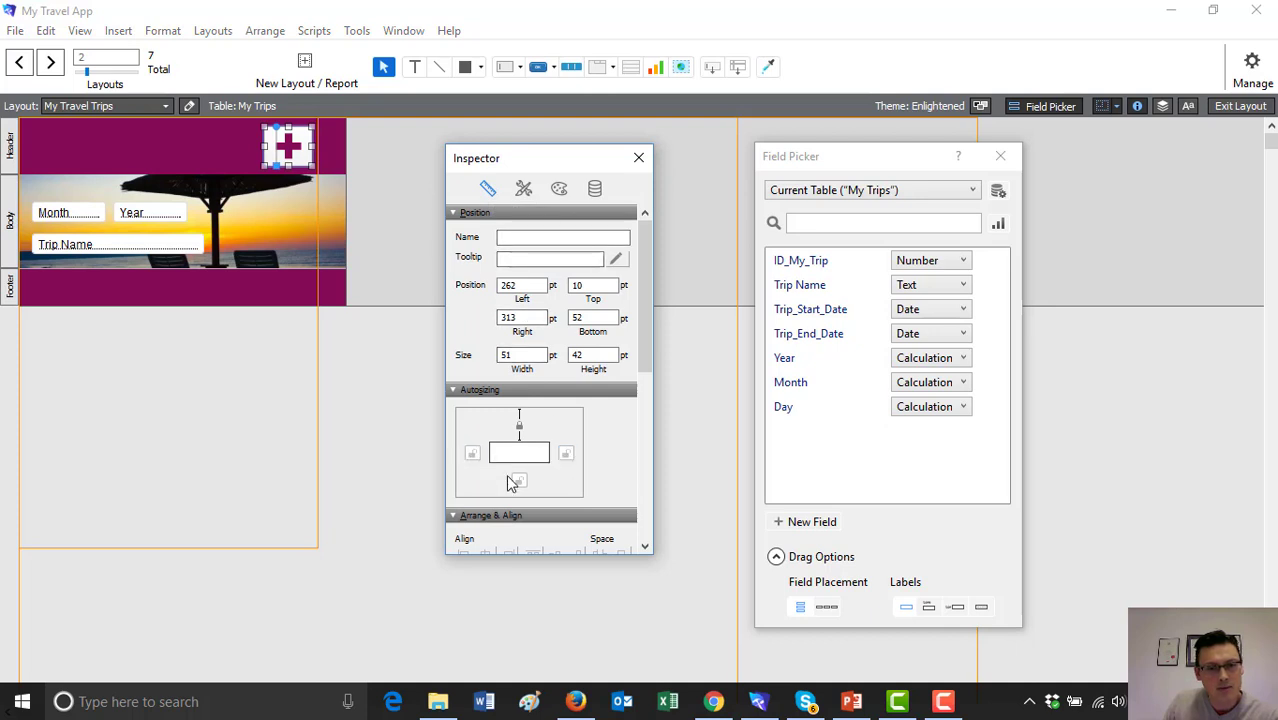
- Add a sixth trip record with the plus button in Browse mode, then return to Layout mode
left_click(1240, 106)
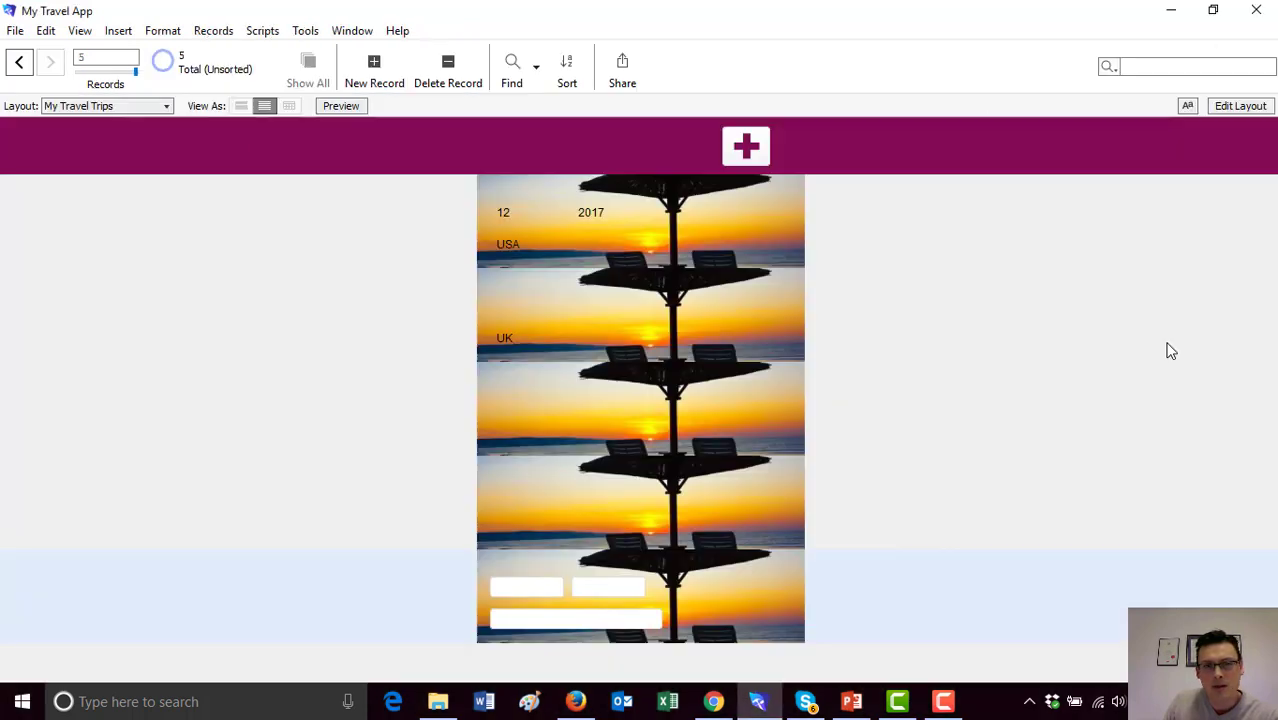
left_click(753, 160)
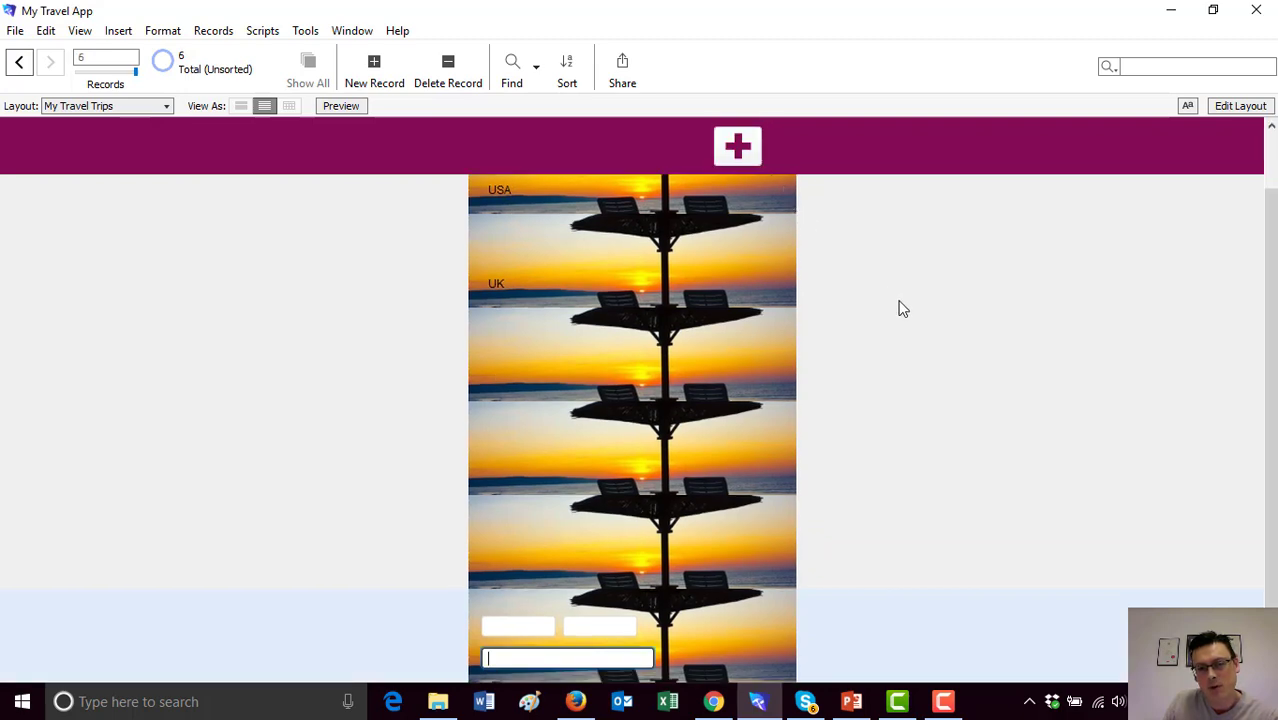
left_click(1240, 106)
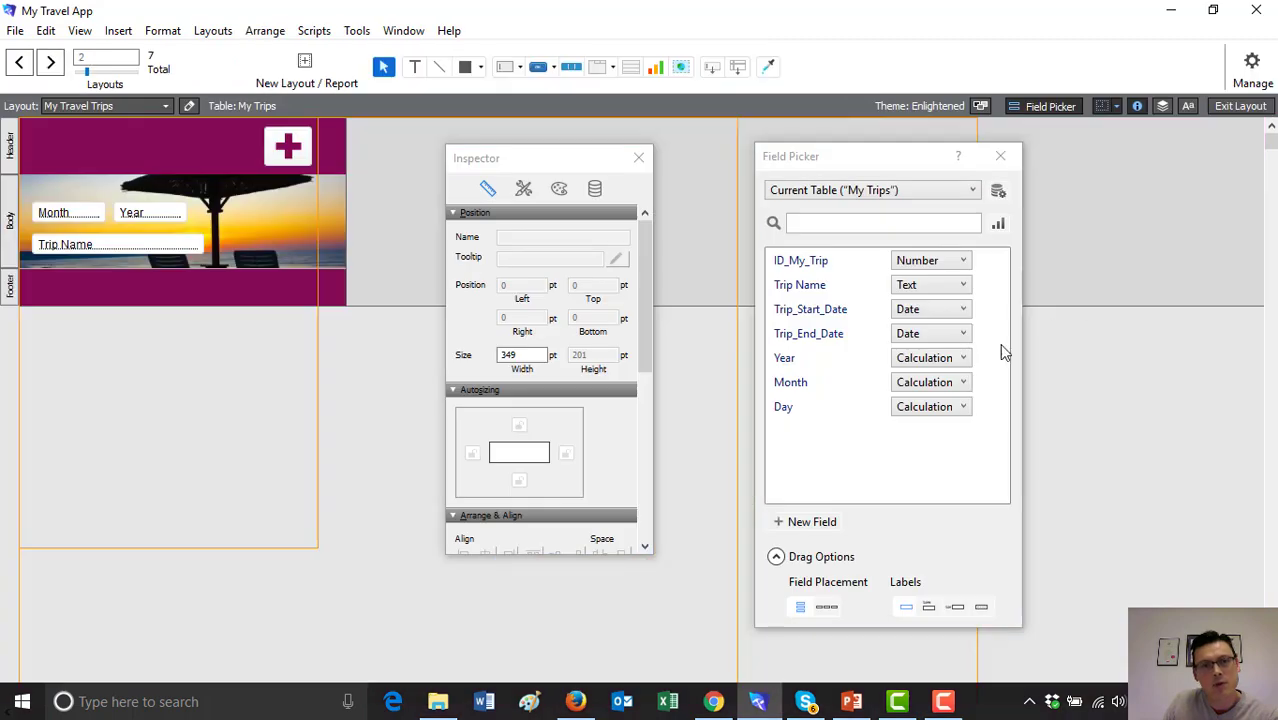
left_click(281, 163)
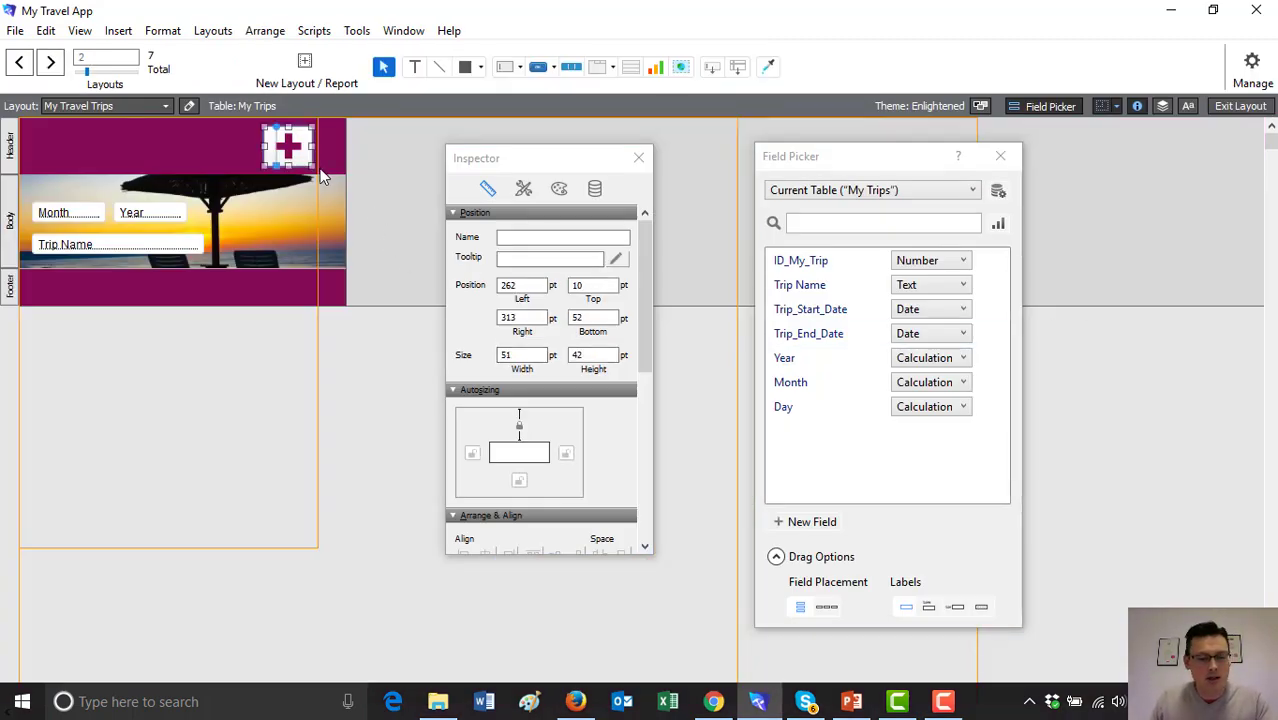
- Duplicate the plus button to the header's left end and give the copy a house icon
key("ctrl+d")
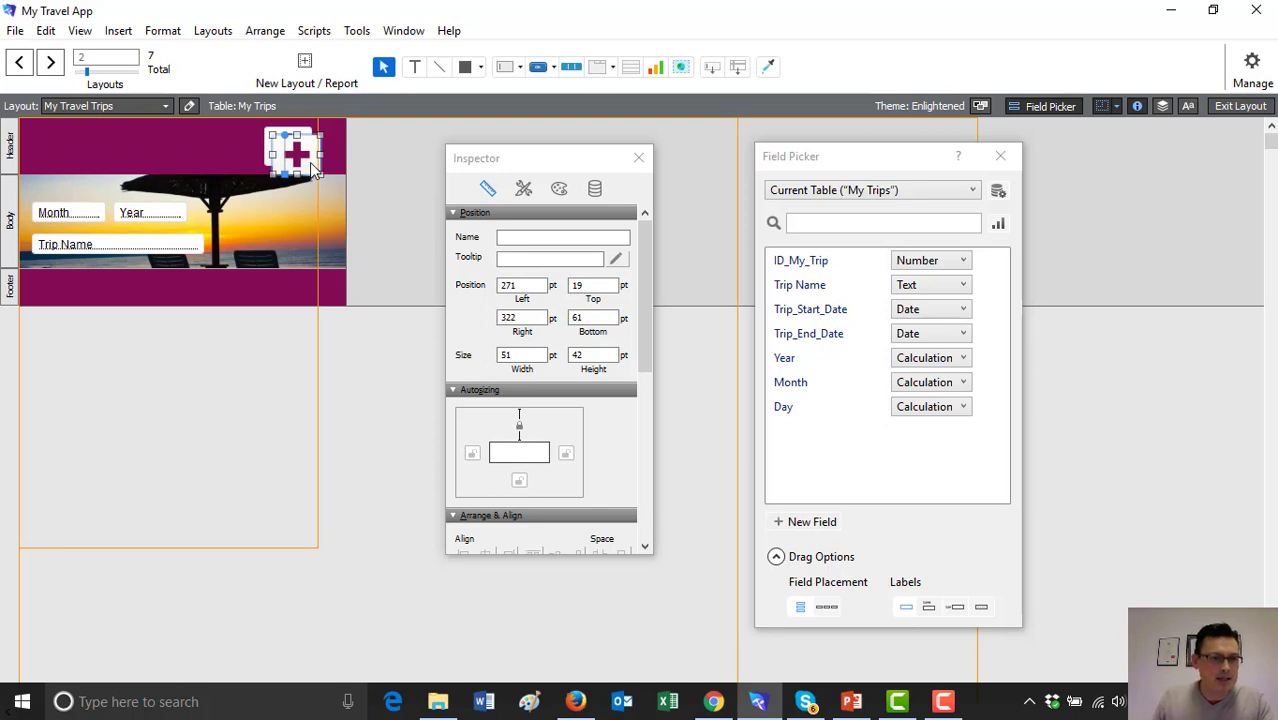
left_click_drag(313, 168, 71, 159)
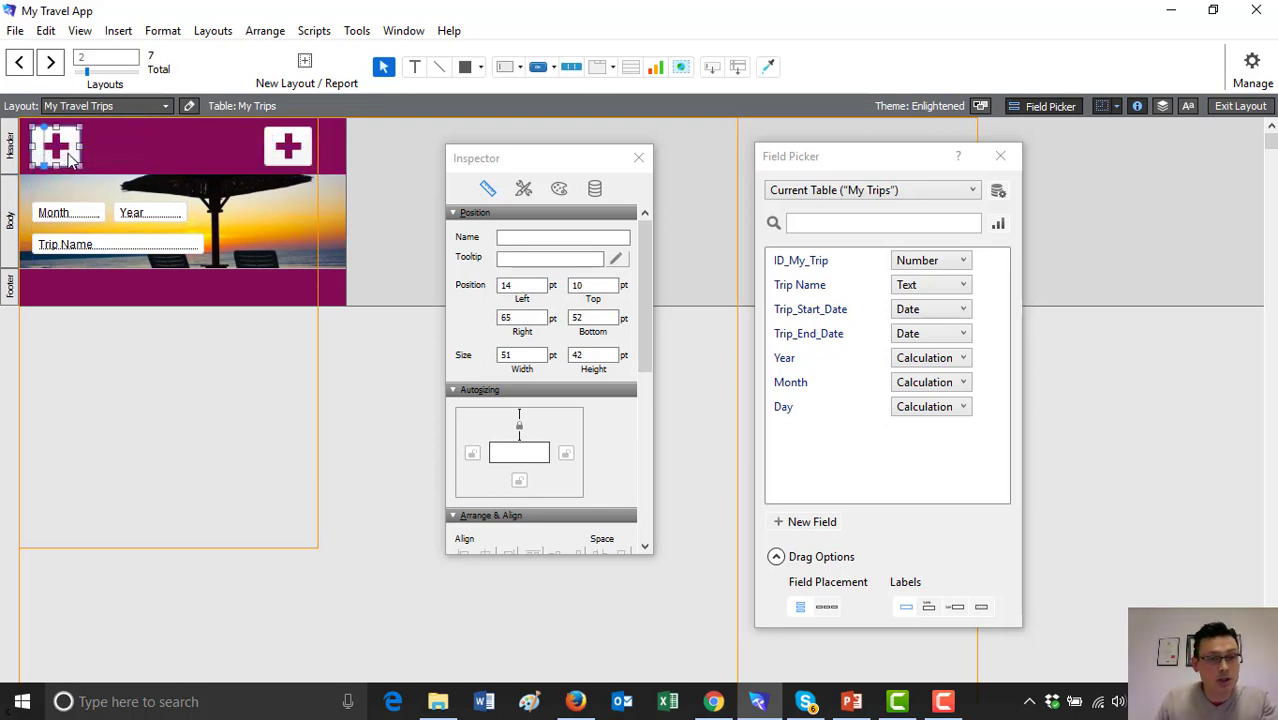
double_click(72, 158)
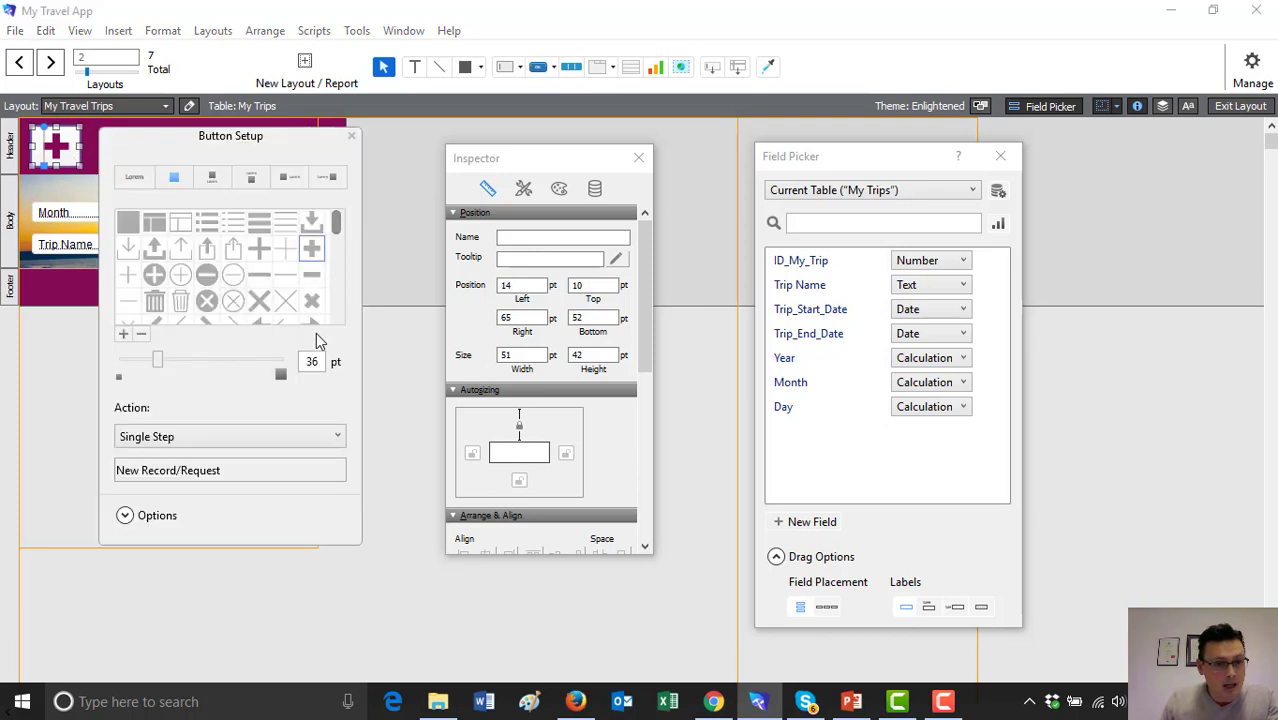
left_click_drag(337, 230, 341, 324)
left_click(128, 285)
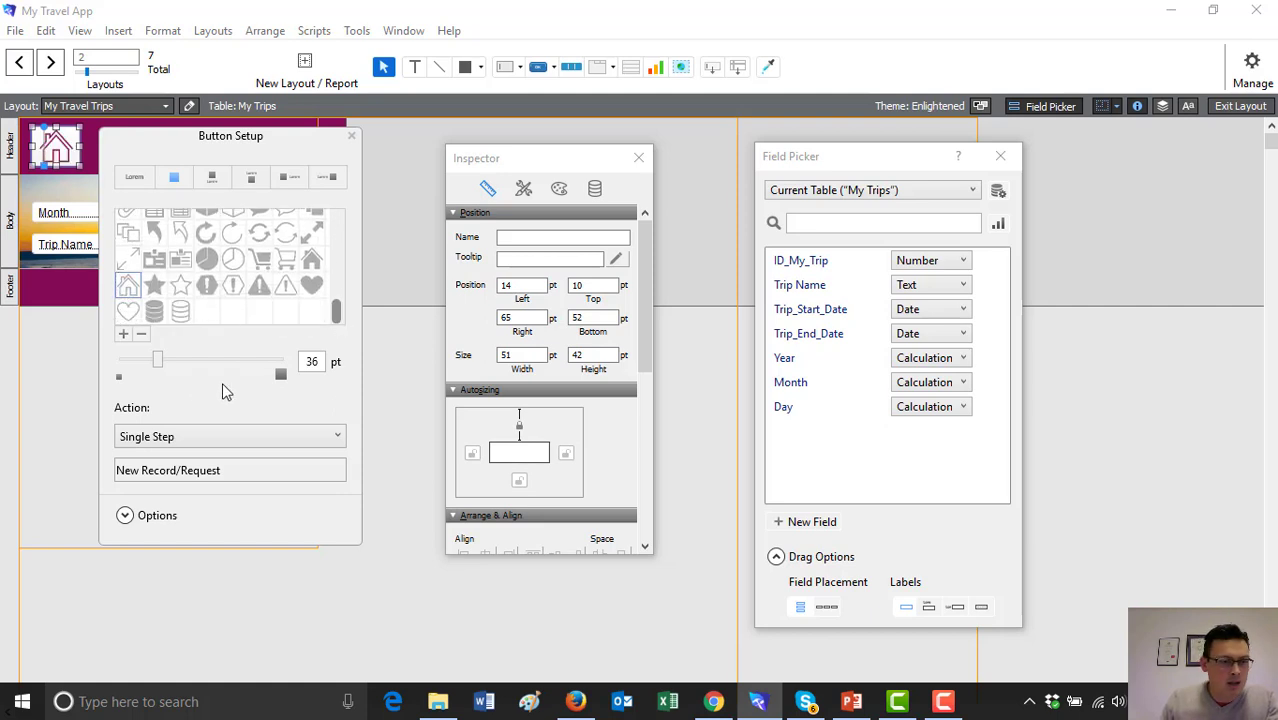
left_click(337, 438)
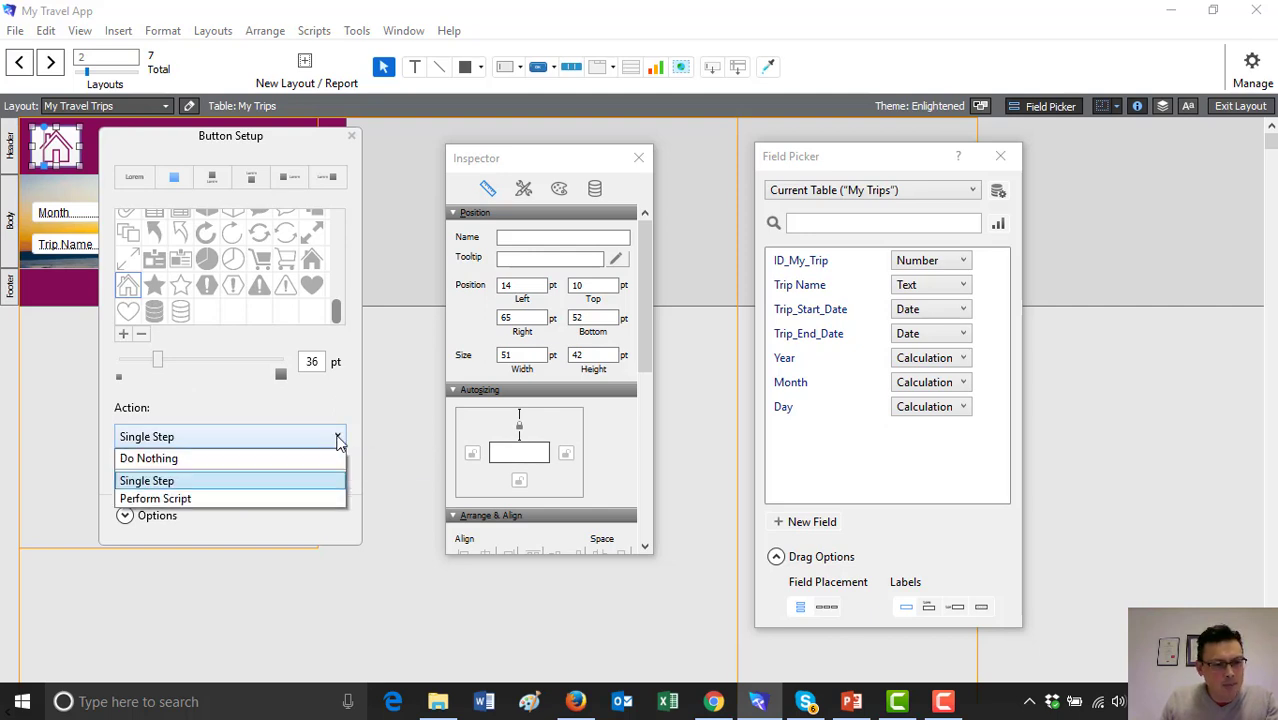
left_click(245, 488)
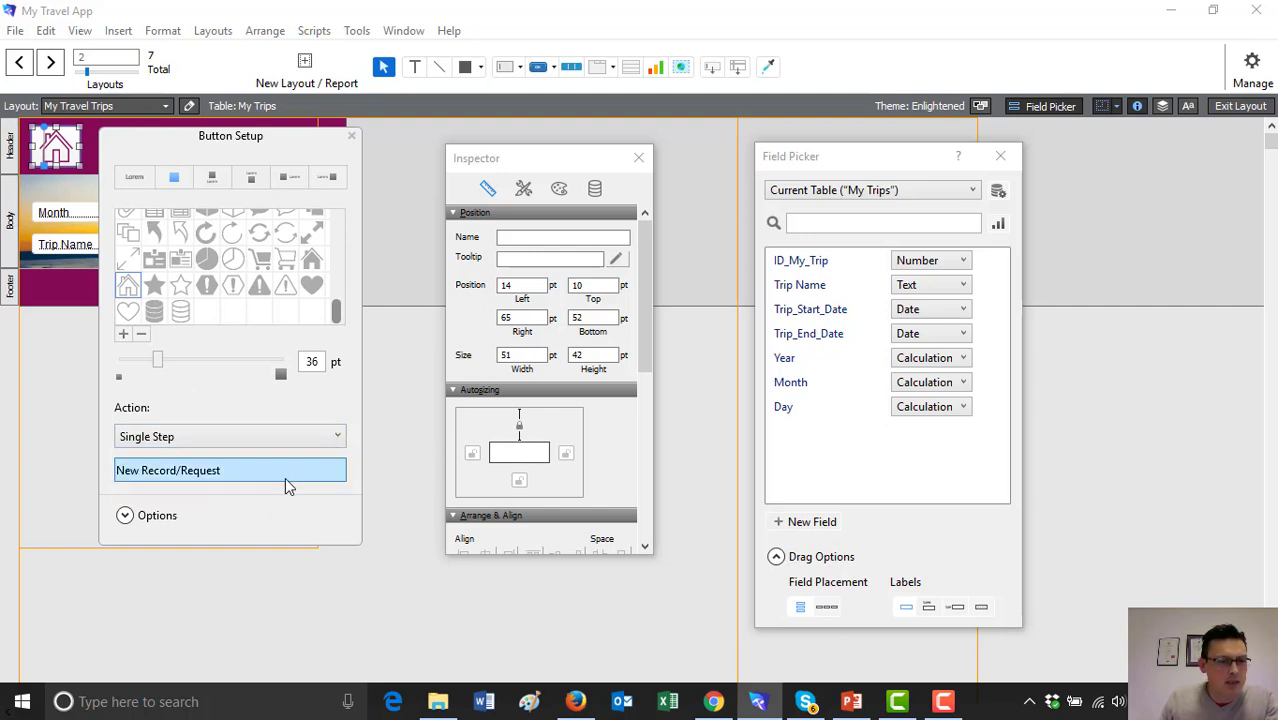
left_click(285, 474)
- Replace New Record/Request with a Go to Layout step targeting the My Travel App layout
left_click(633, 58)
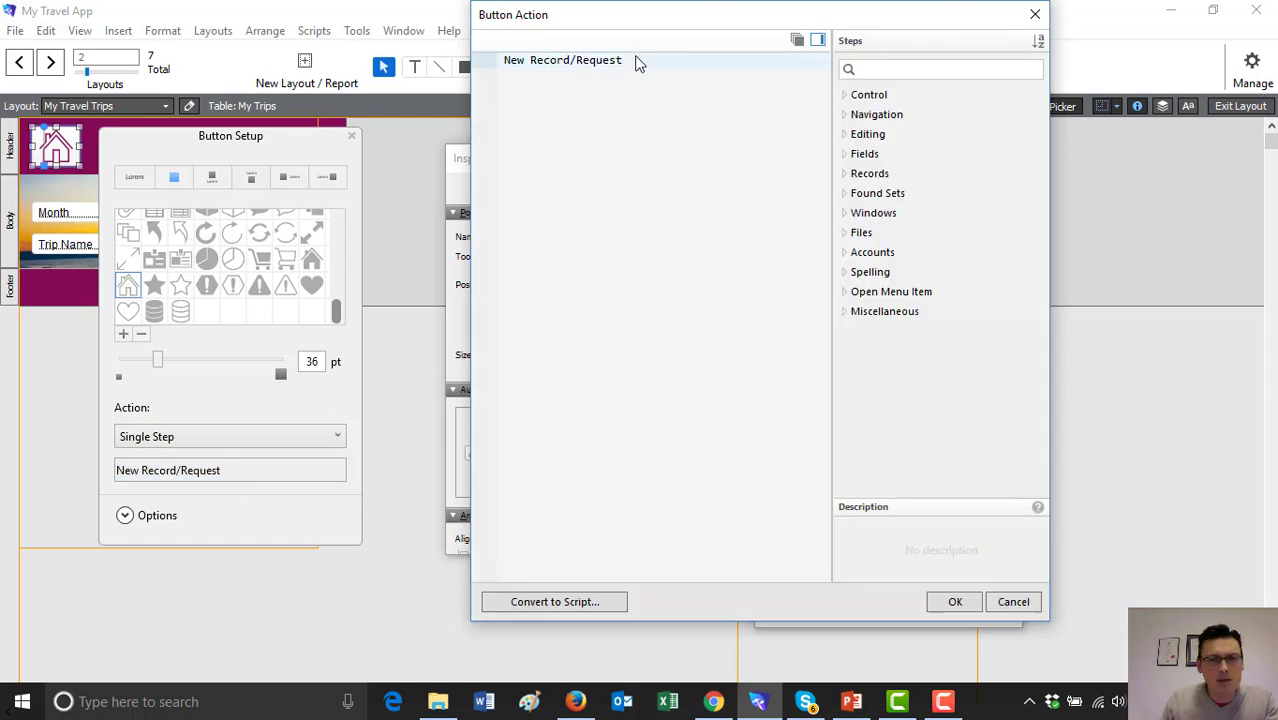
key("Delete")
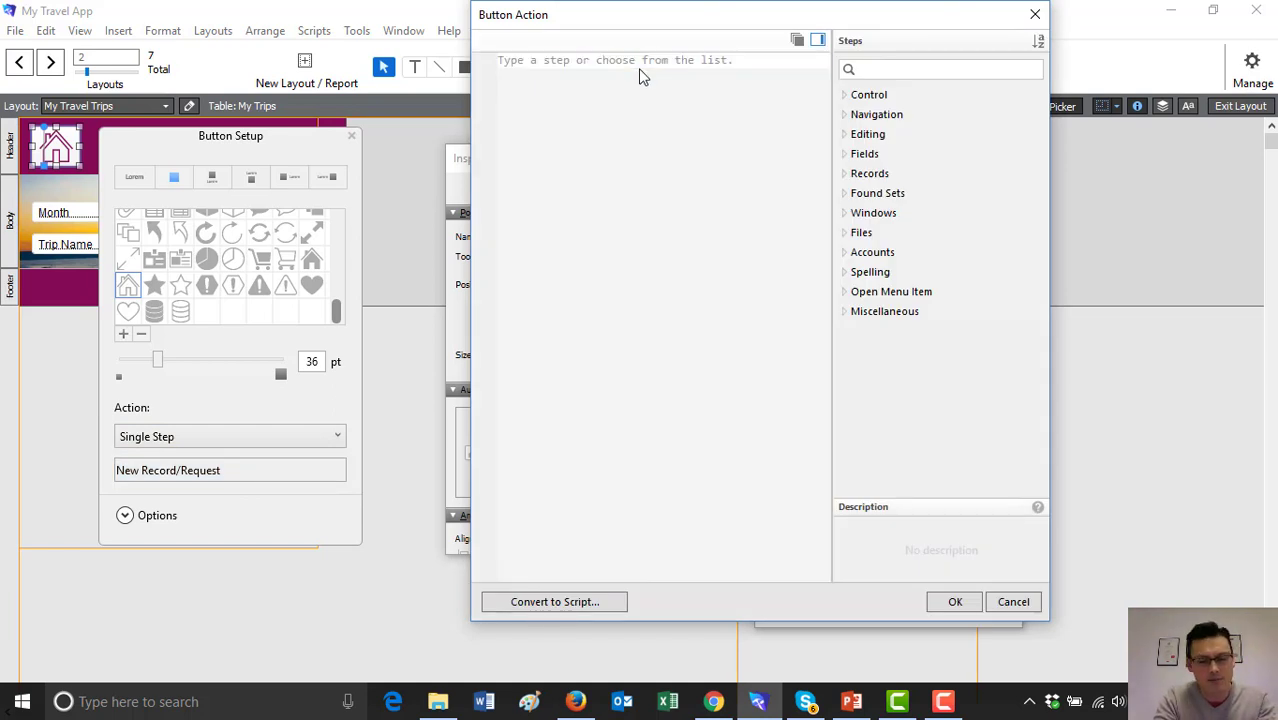
type("Go to")
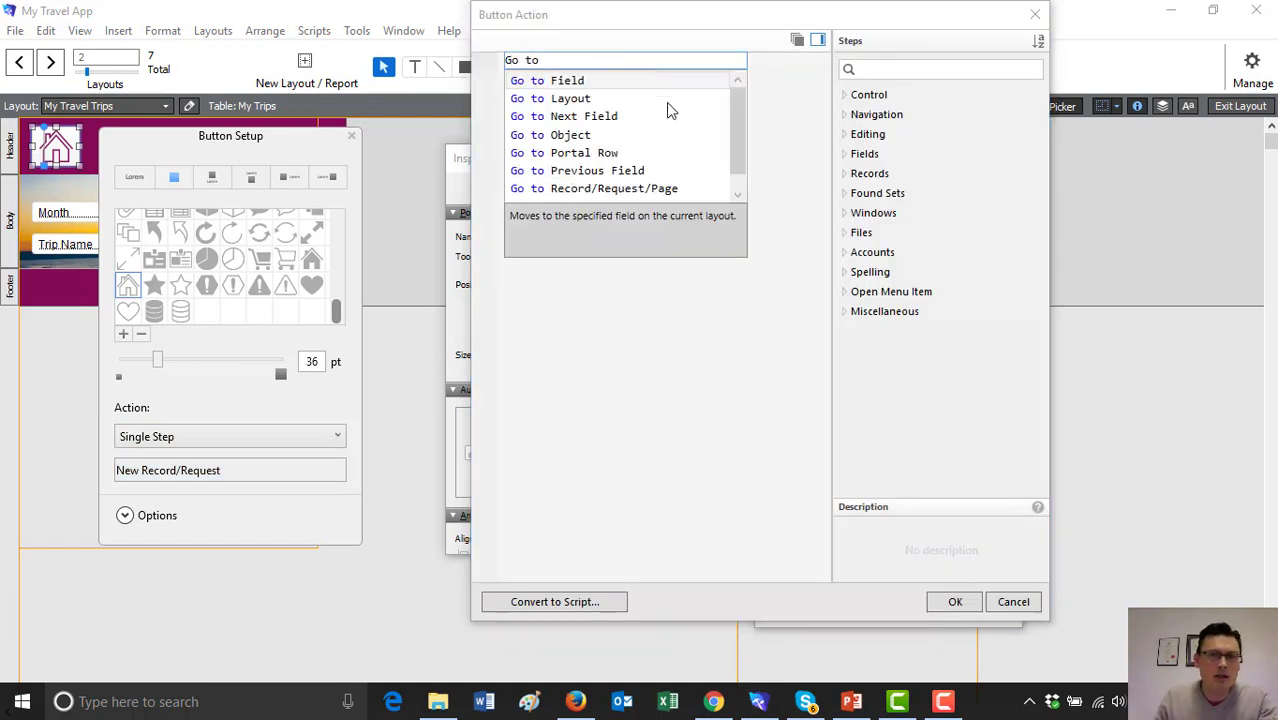
left_click(600, 99)
left_click(628, 62)
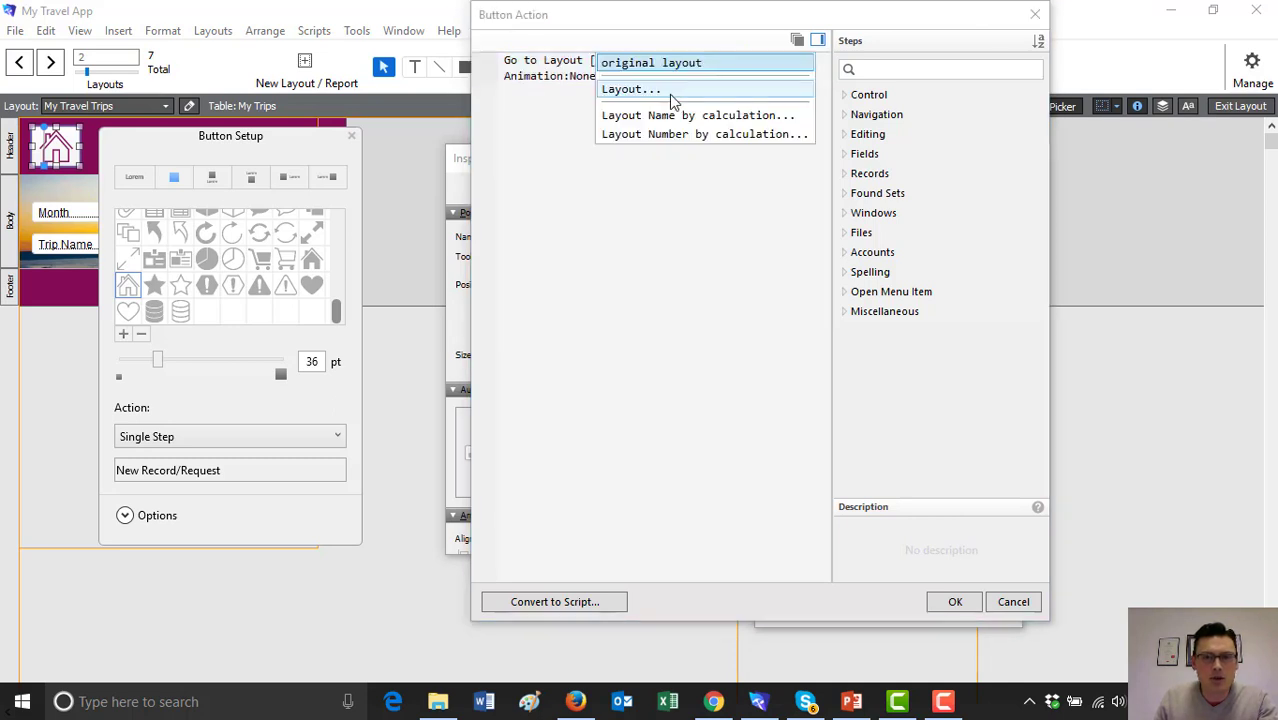
left_click(645, 95)
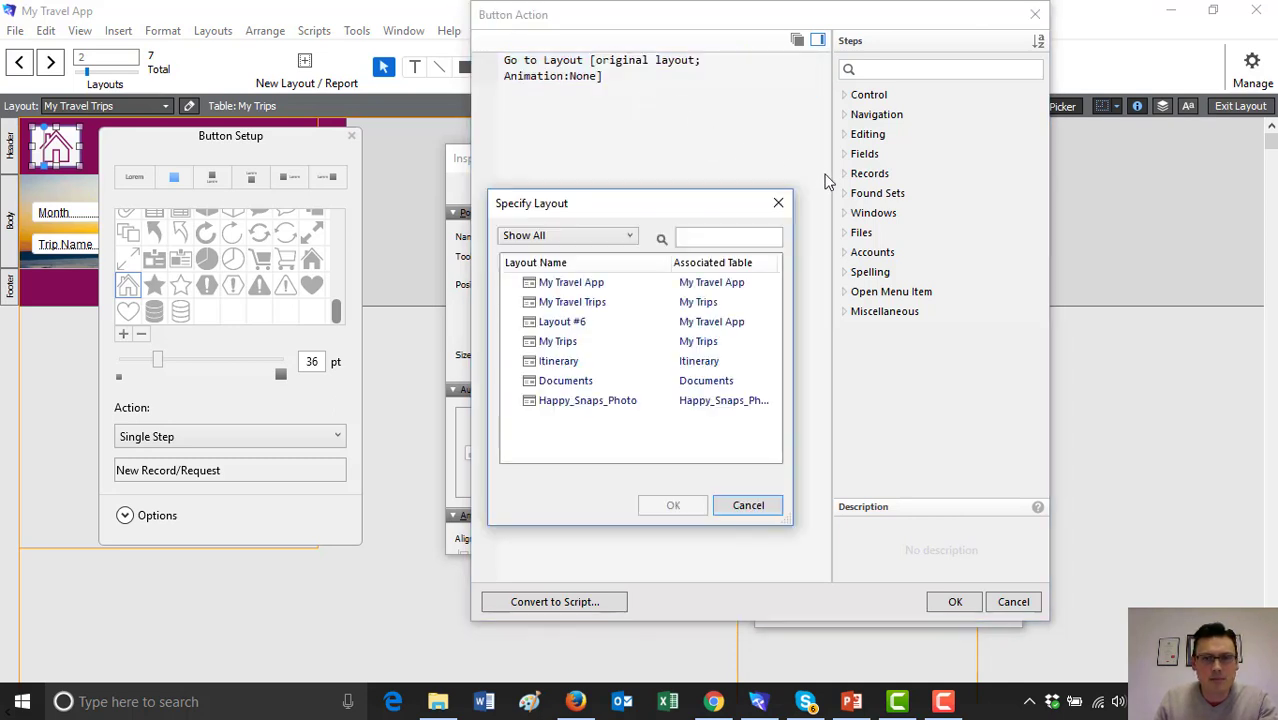
left_click(615, 283)
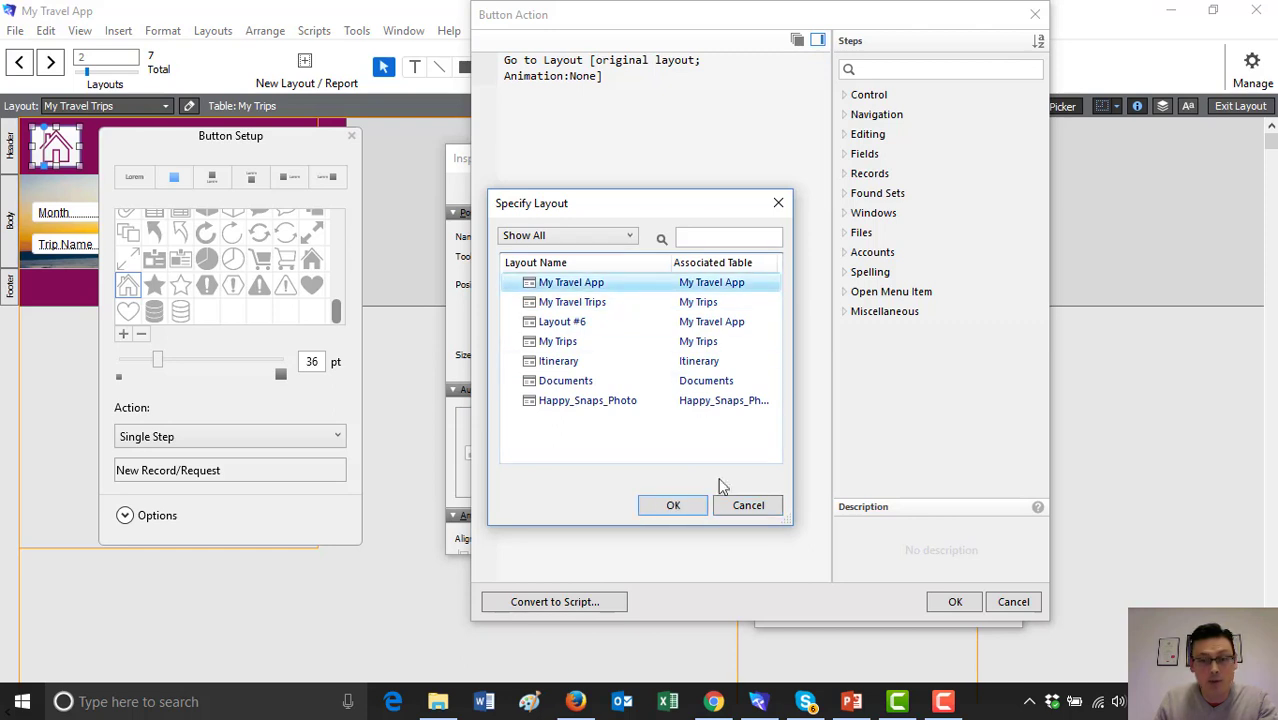
left_click(693, 507)
- Set the layout switch animation to Flip from Left, confirm, and close the button setup
left_click(582, 80)
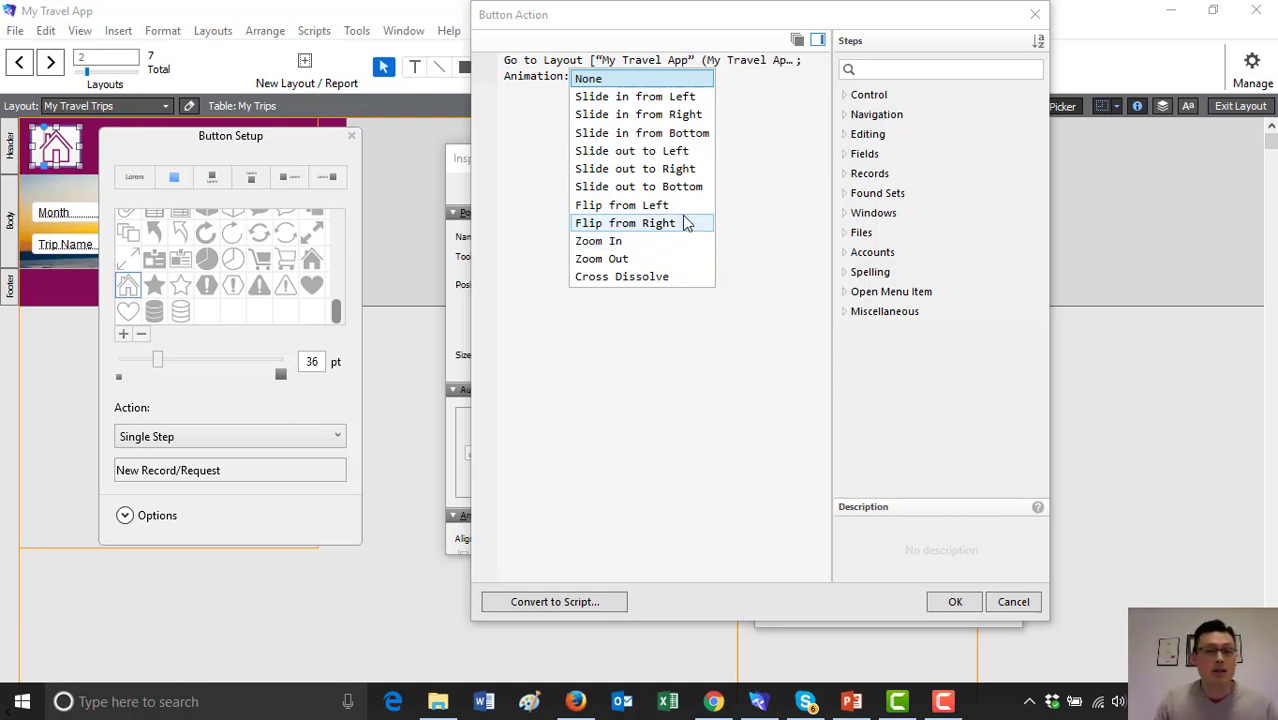
left_click(682, 206)
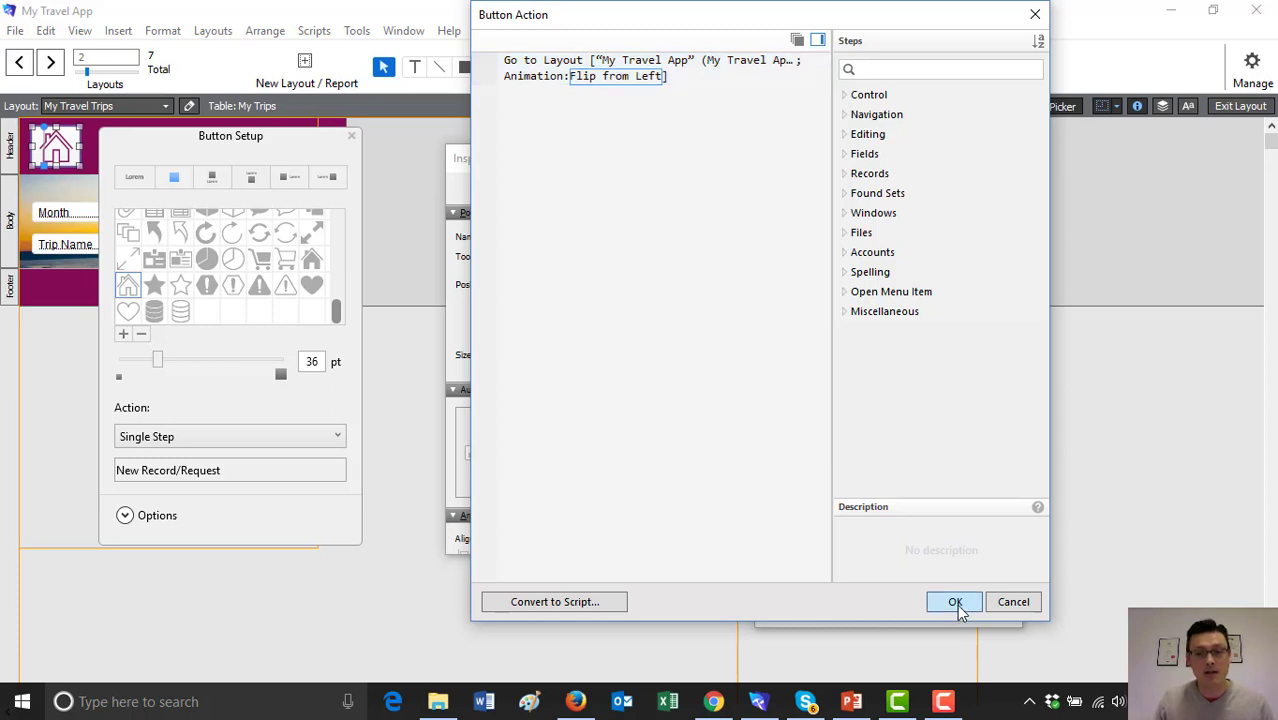
left_click(955, 602)
left_click(294, 597)
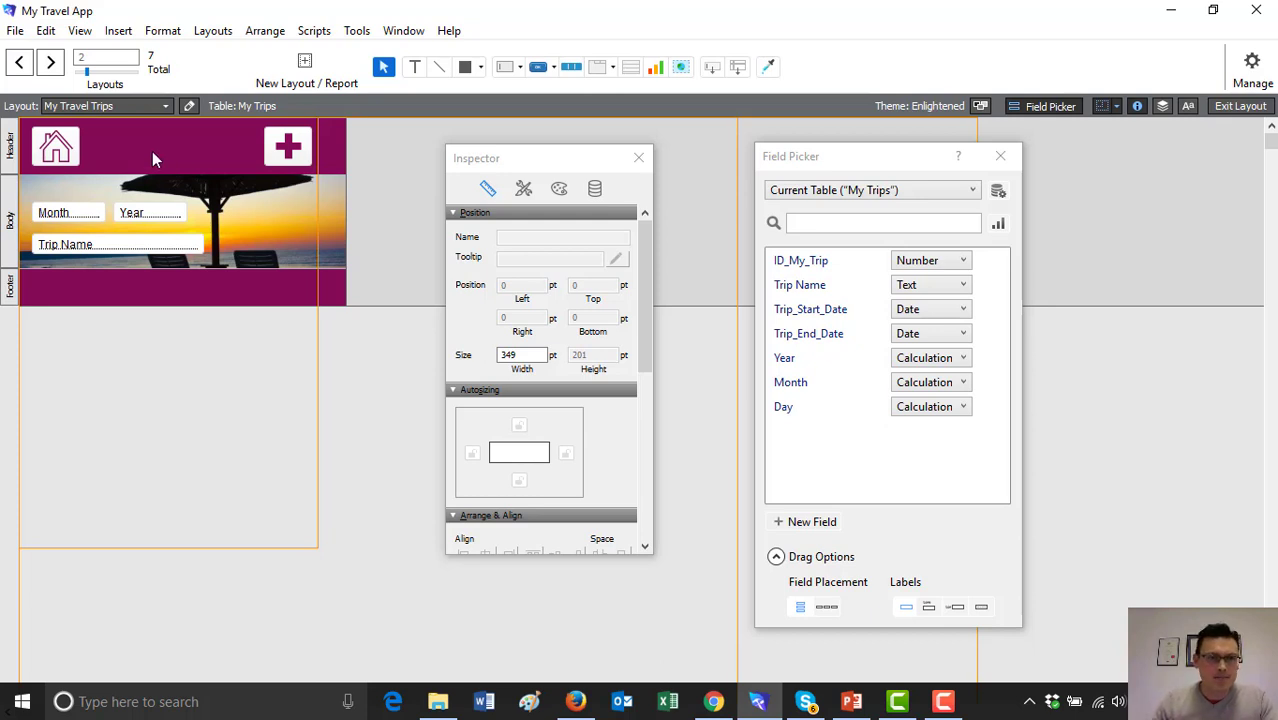
- Duplicate the home button onto the trip photo and give the copy a trash can icon
left_click(55, 160)
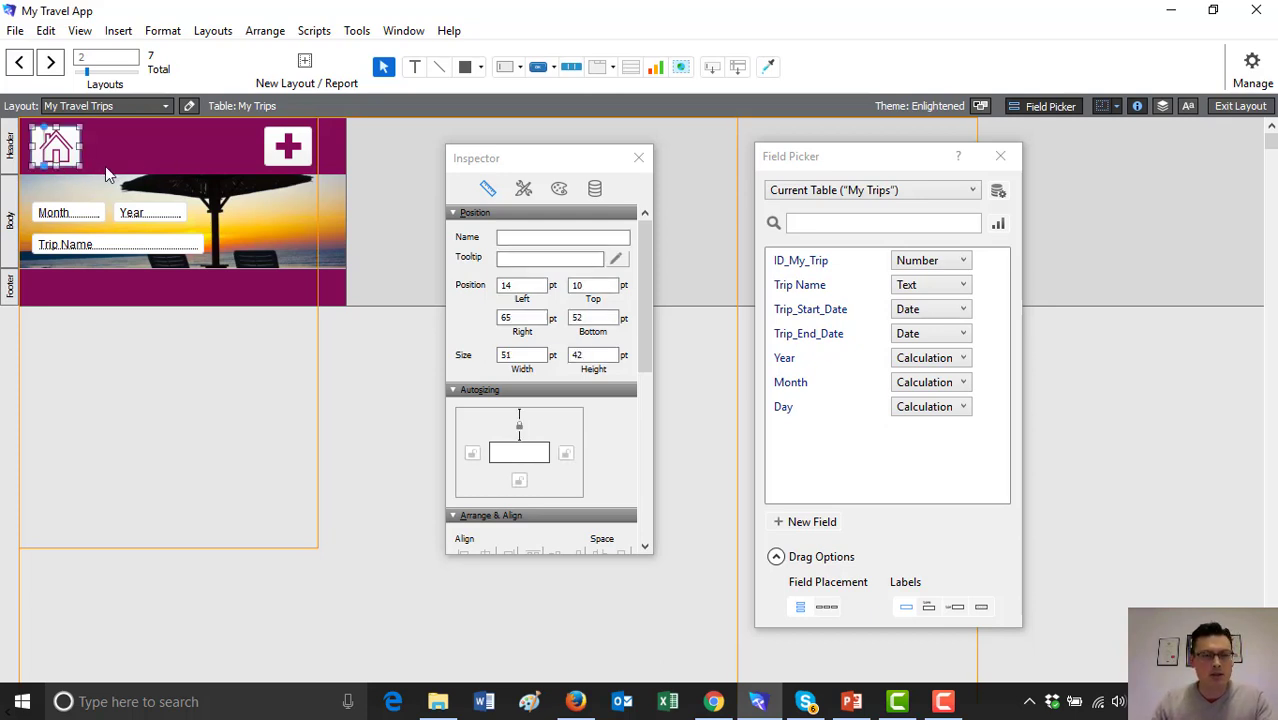
left_click_drag(62, 165, 313, 228)
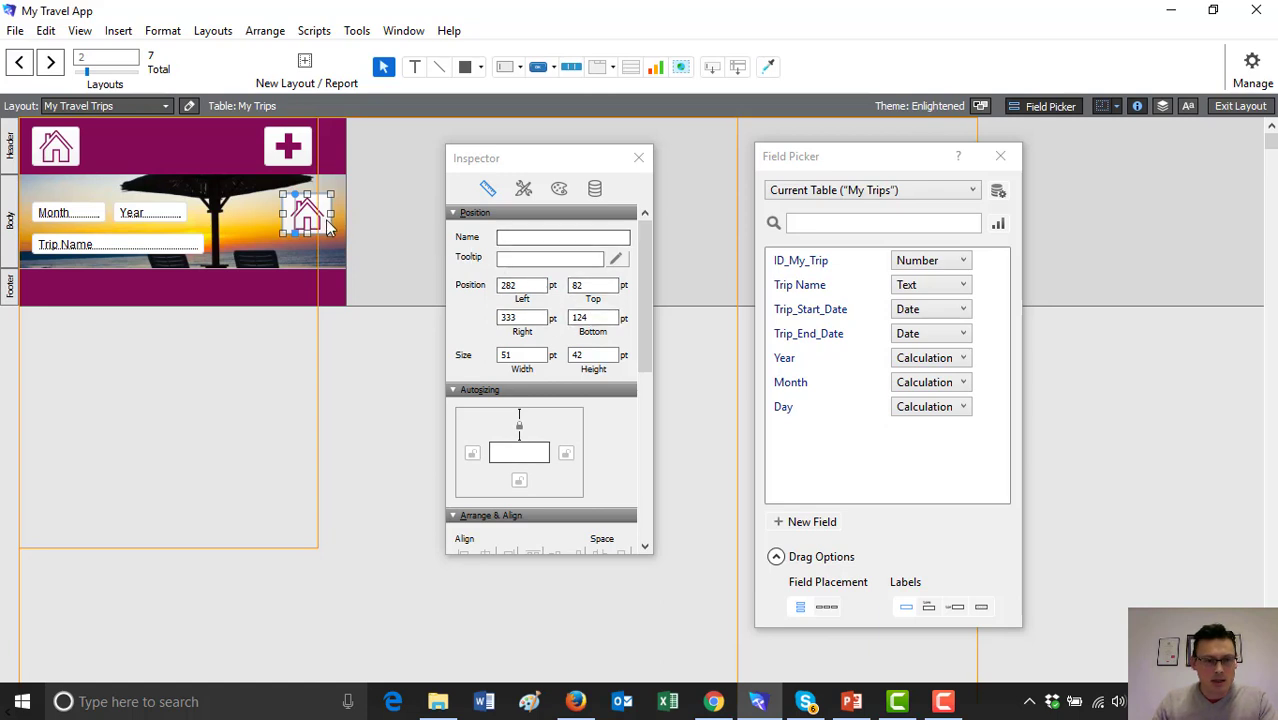
double_click(325, 228)
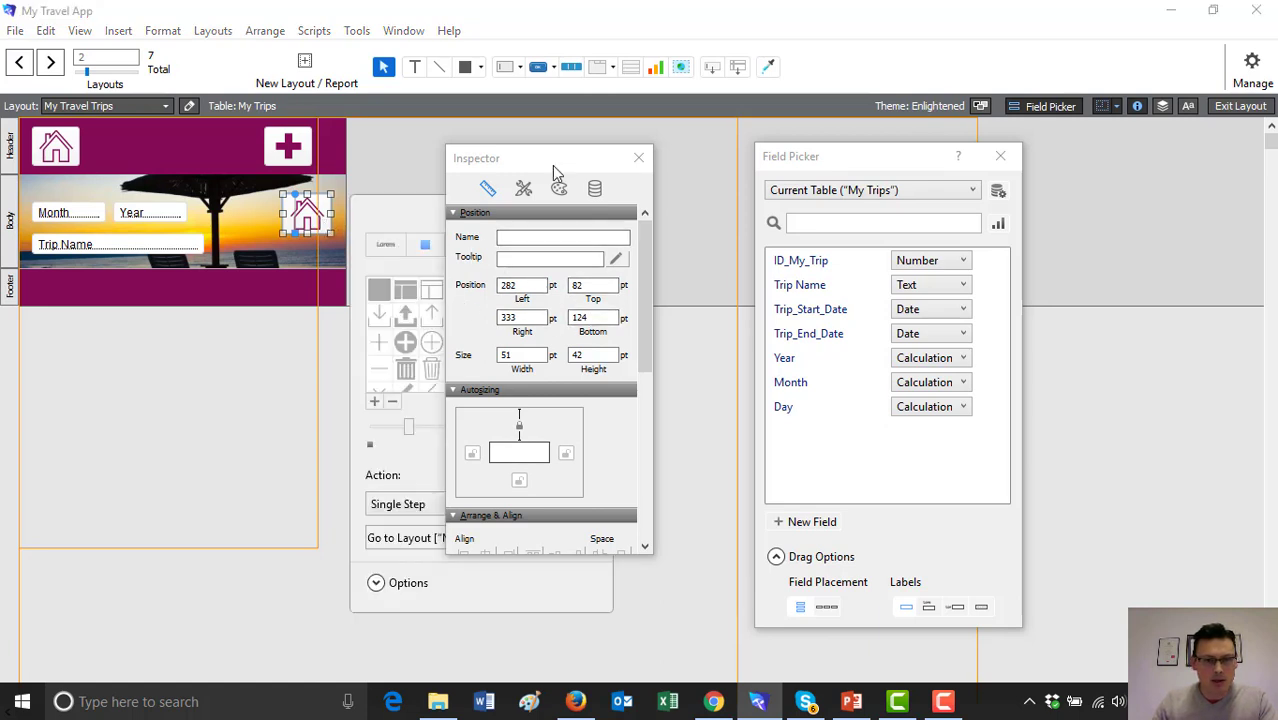
mouse_move(587, 293)
left_mouse_down()
mouse_move(588, 392)
mouse_move(599, 297)
left_mouse_up()
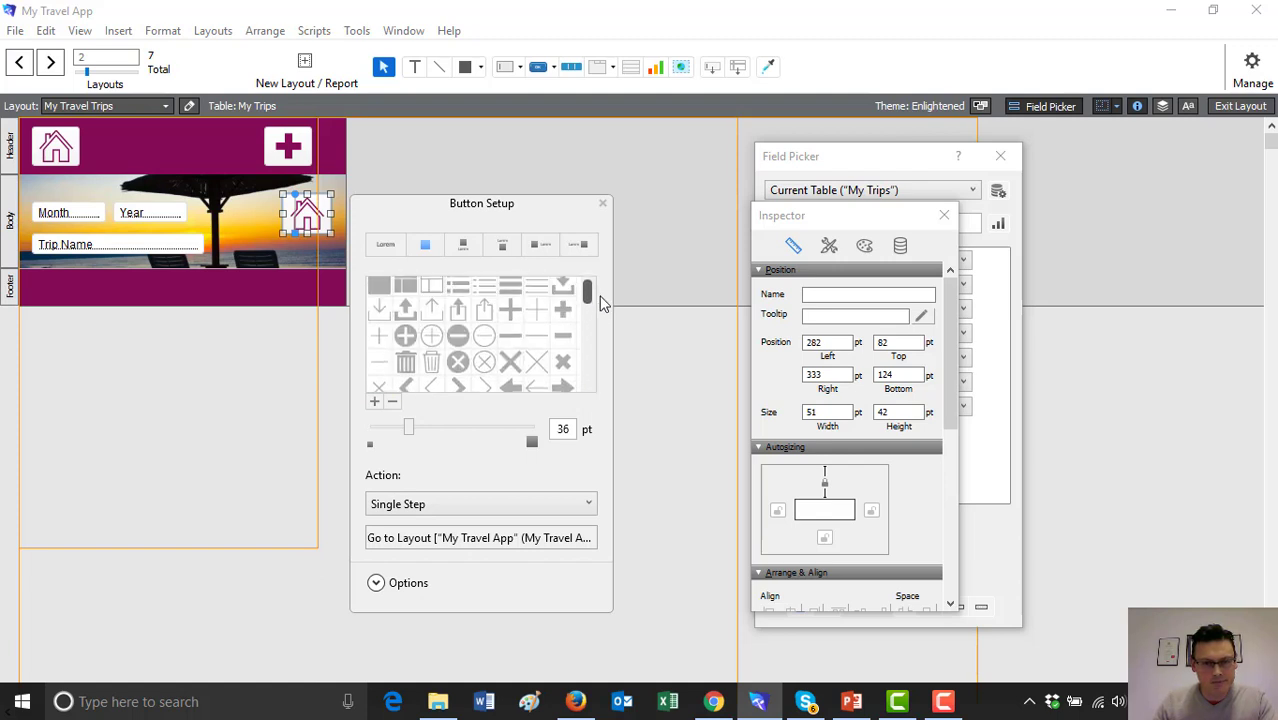
left_click(407, 369)
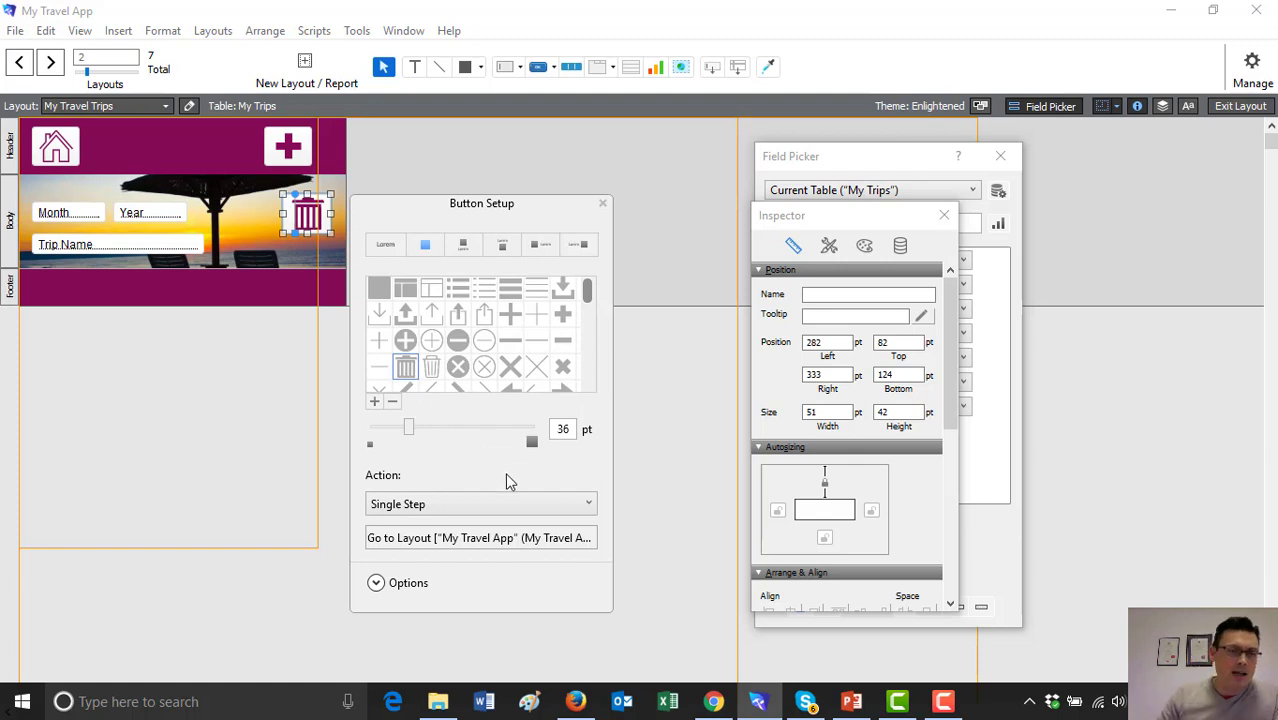
left_click(588, 504)
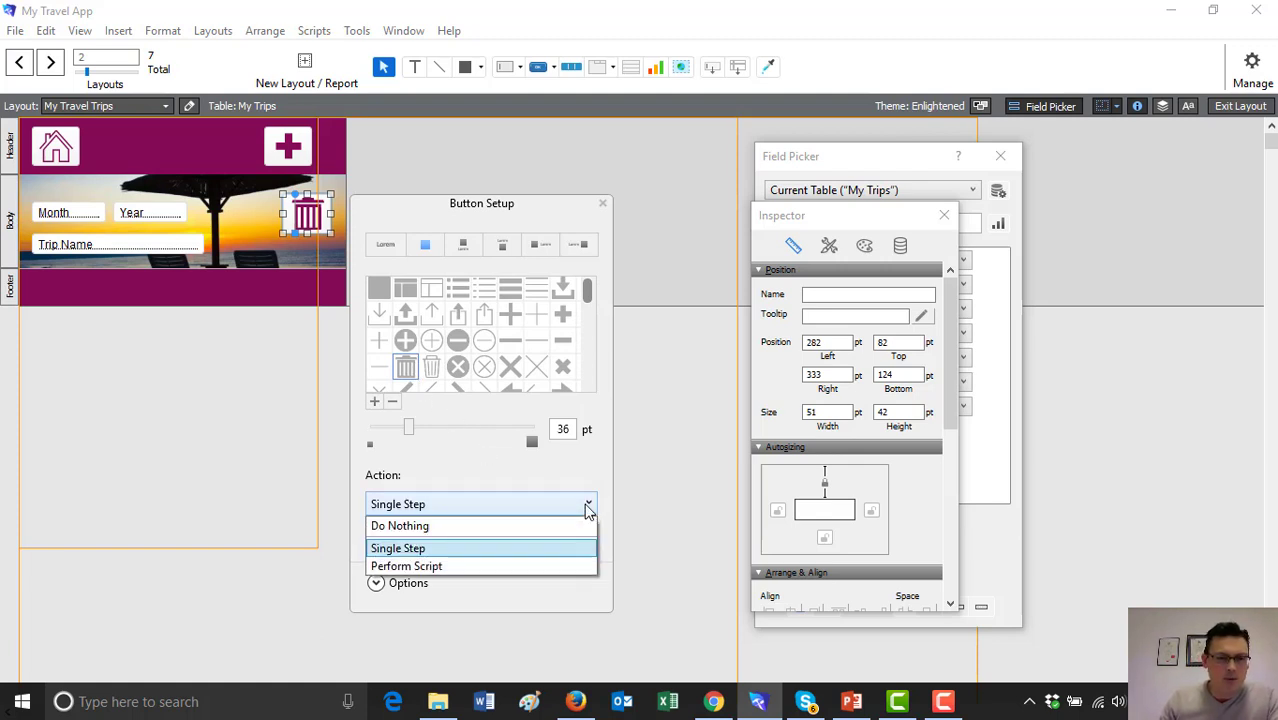
left_click(460, 554)
left_click(462, 544)
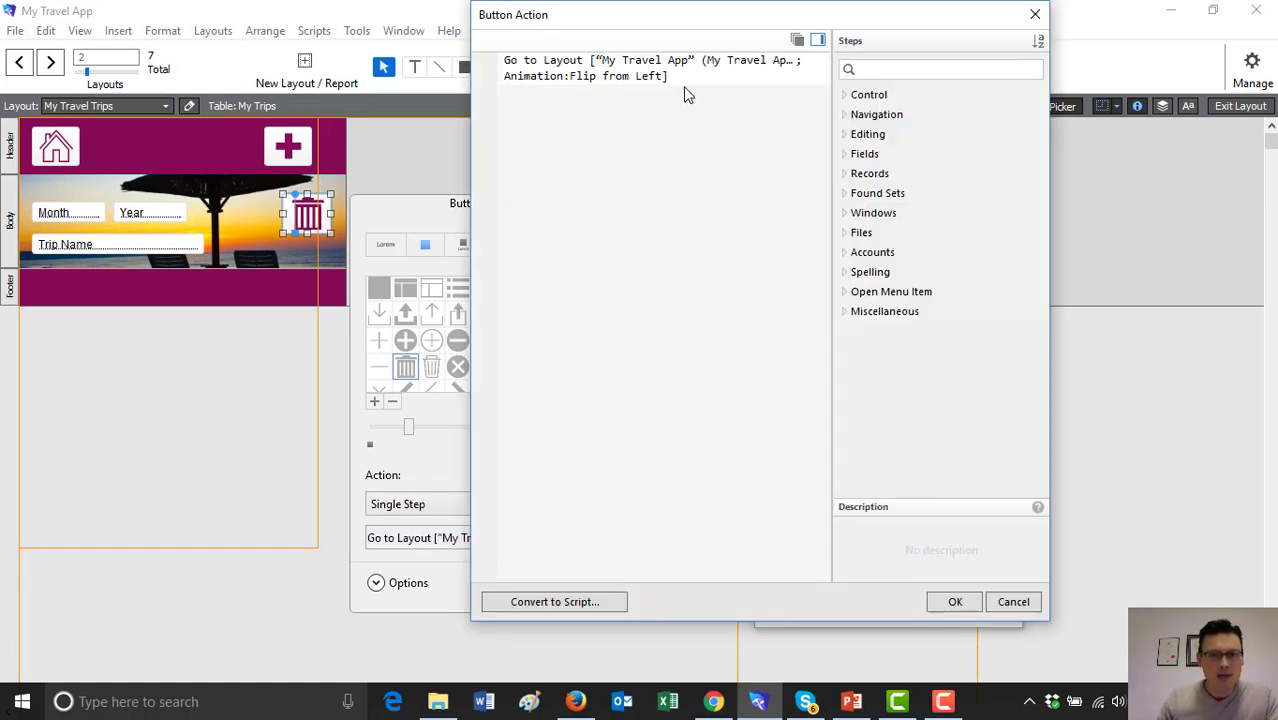
- Replace the Go to Layout step with Delete Record/Request, keeping the confirmation dialog On
left_click(687, 83)
key("Delete")
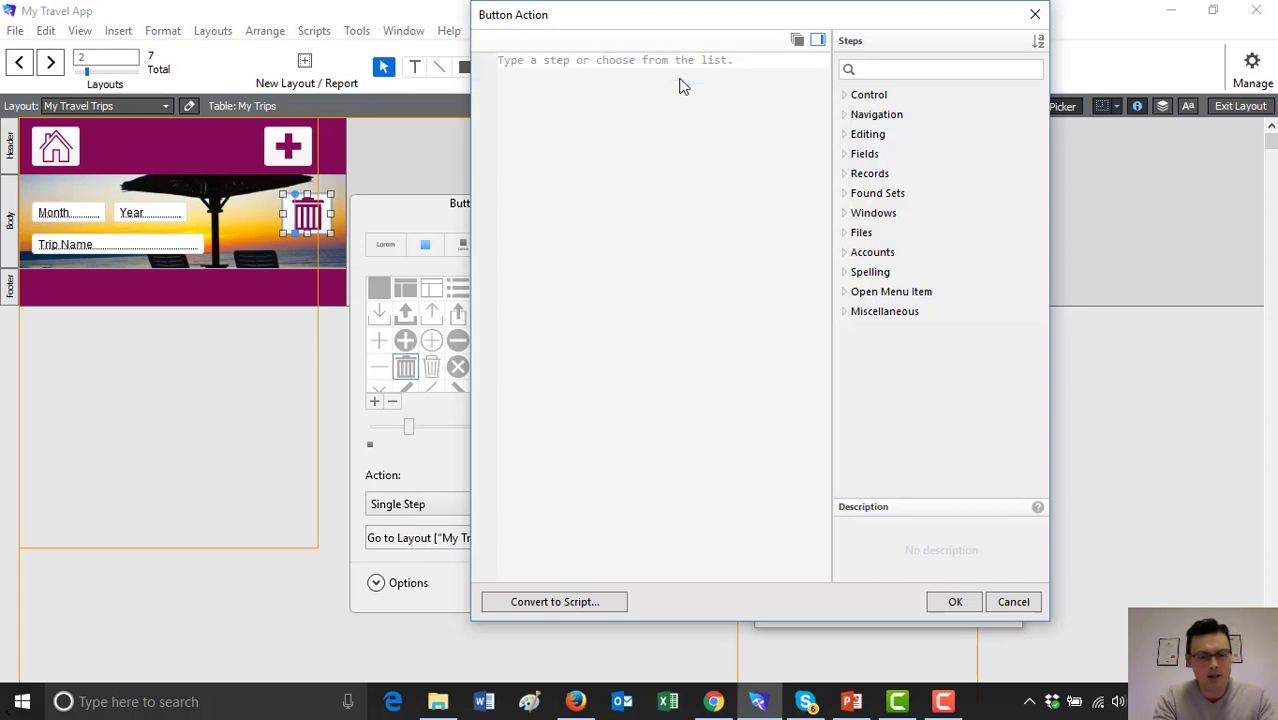
type("De")
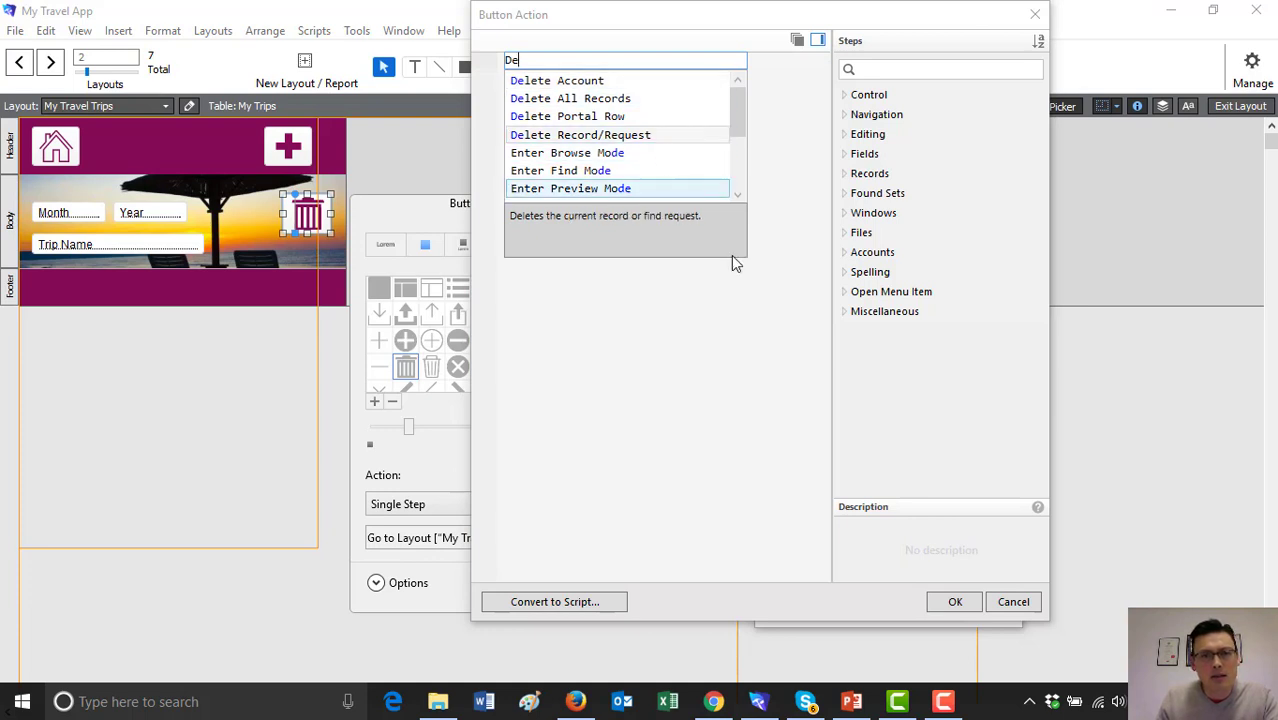
type("le")
left_click(600, 136)
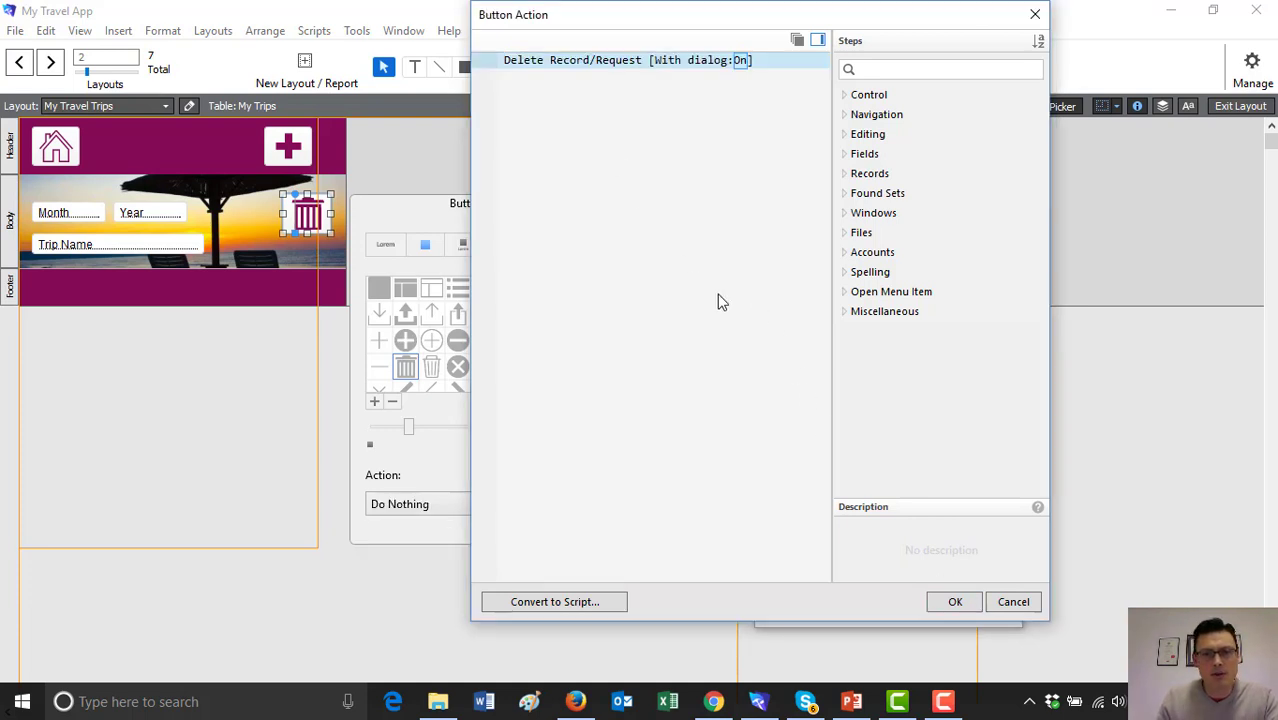
left_click(737, 61)
left_click(748, 66)
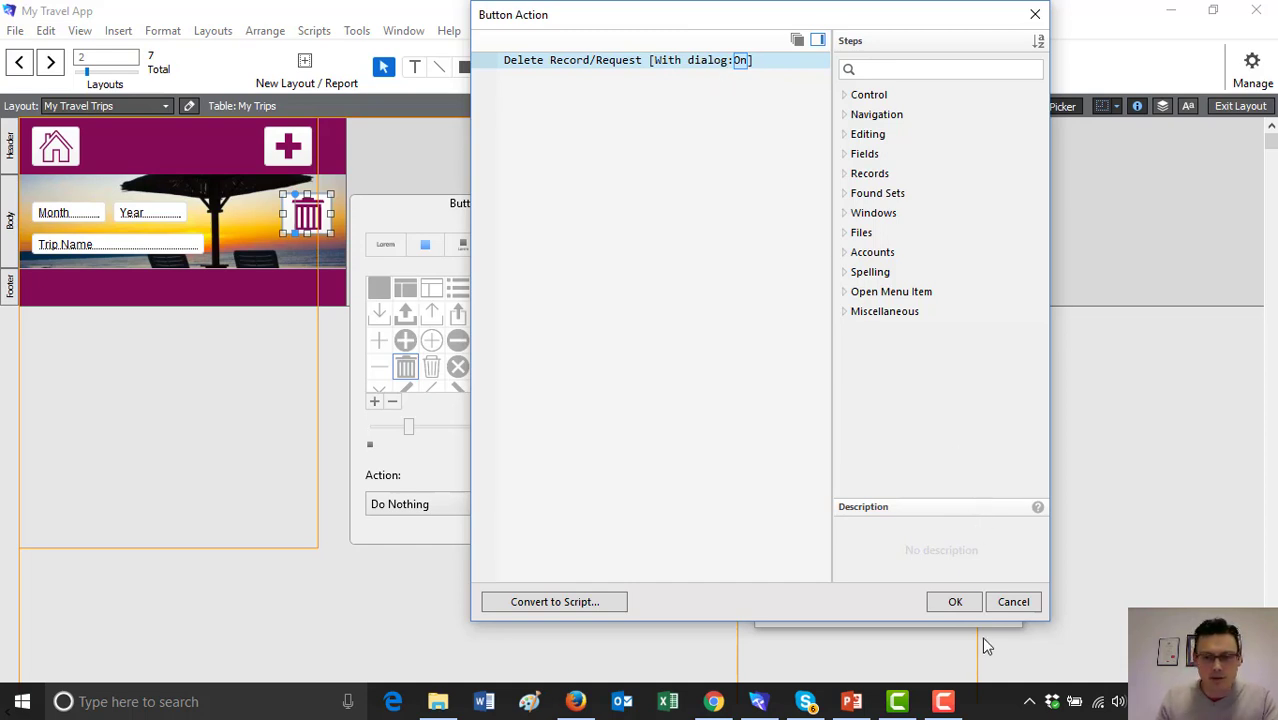
left_click(955, 601)
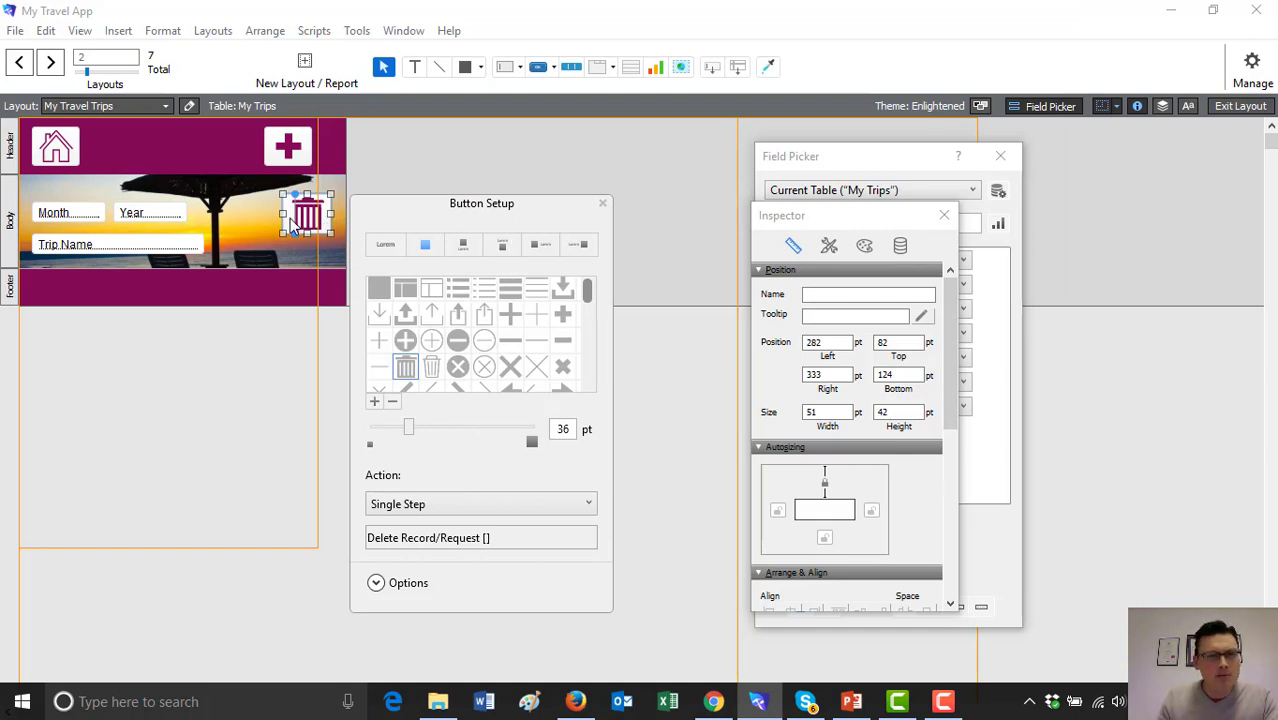
- Nudge the trash button up 2 pt and apply the Button: Icon style
left_click_drag(306, 222, 307, 219)
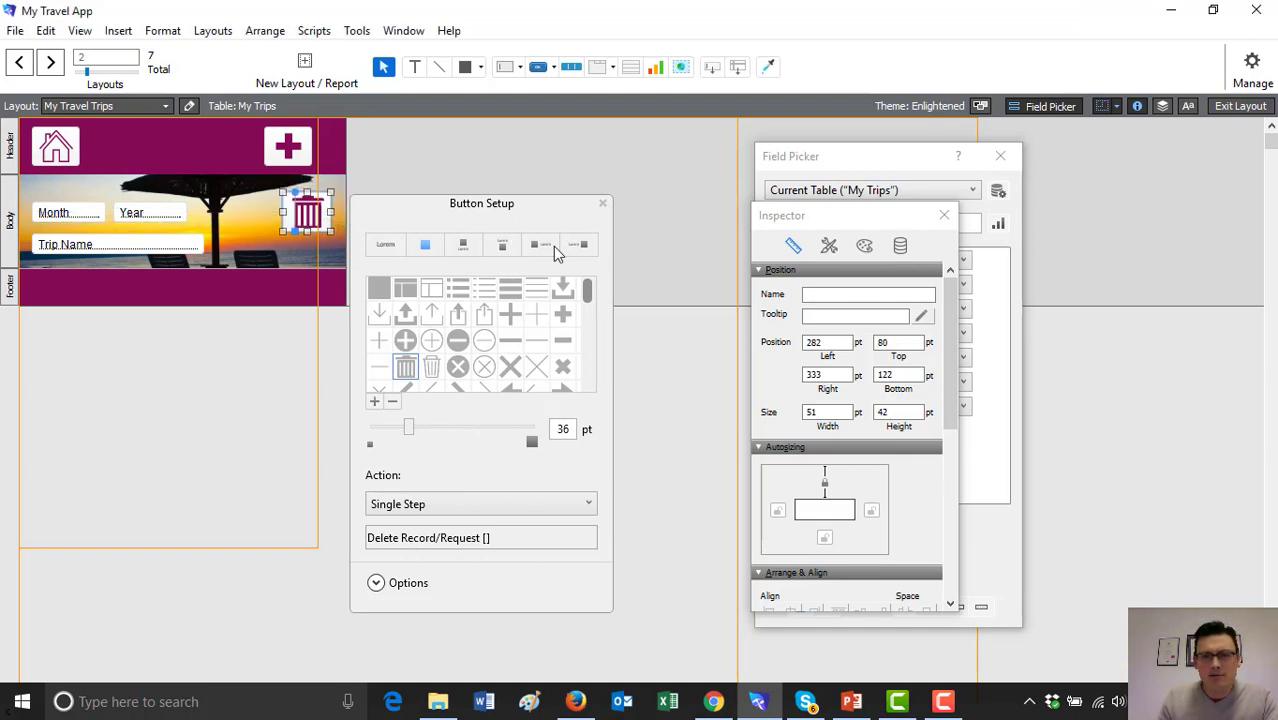
left_click_drag(520, 219, 537, 255)
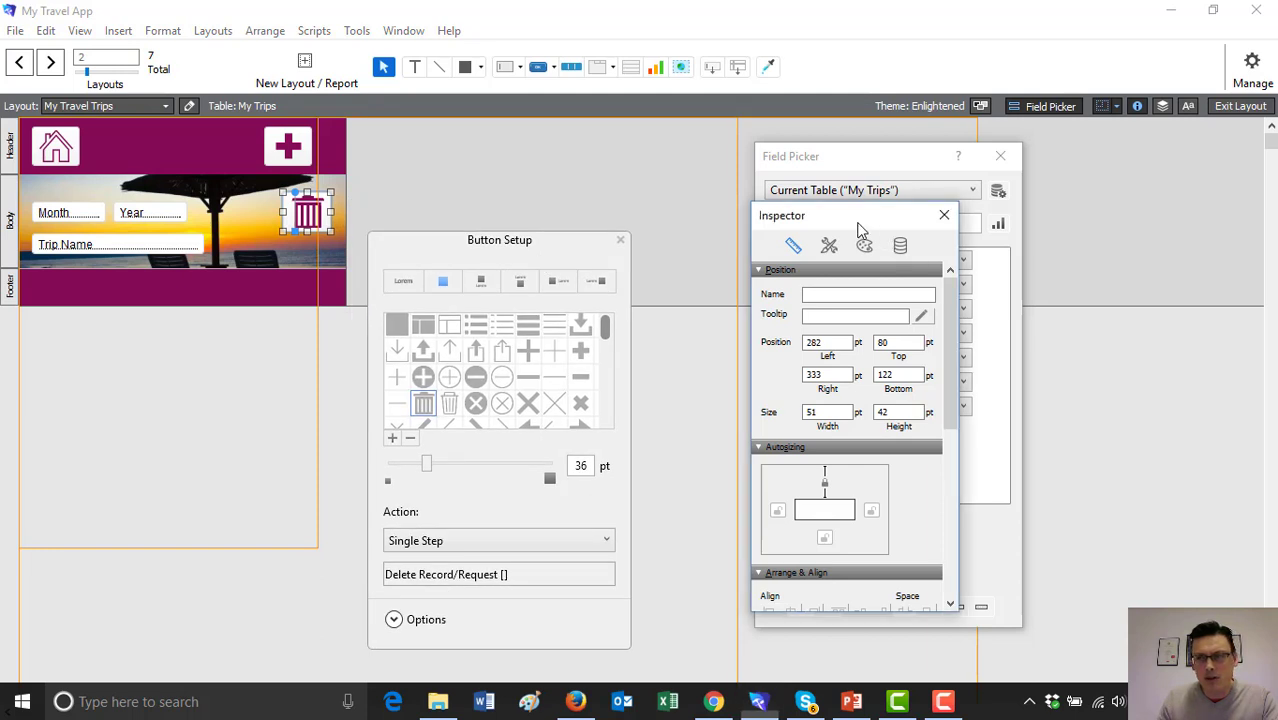
left_click_drag(855, 222, 729, 207)
left_click(773, 231)
left_click(737, 231)
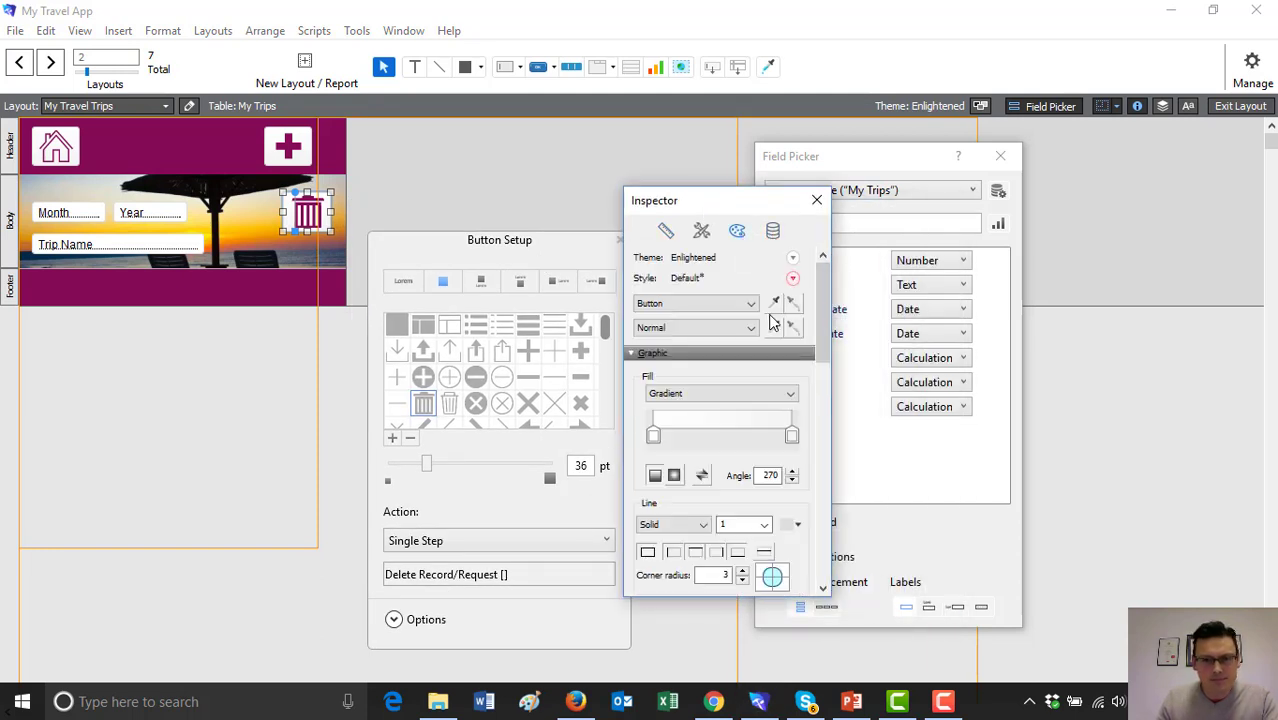
left_click_drag(700, 204, 567, 140)
left_click(613, 240)
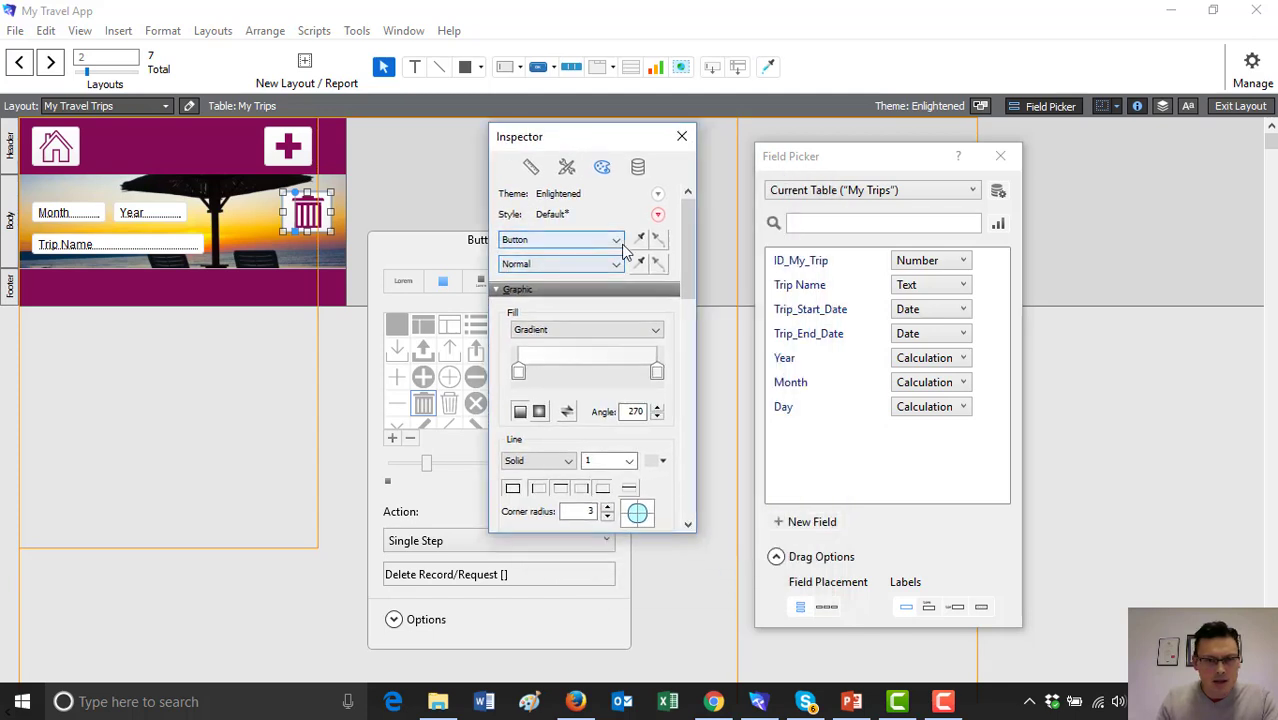
left_click(590, 261)
left_click(614, 265)
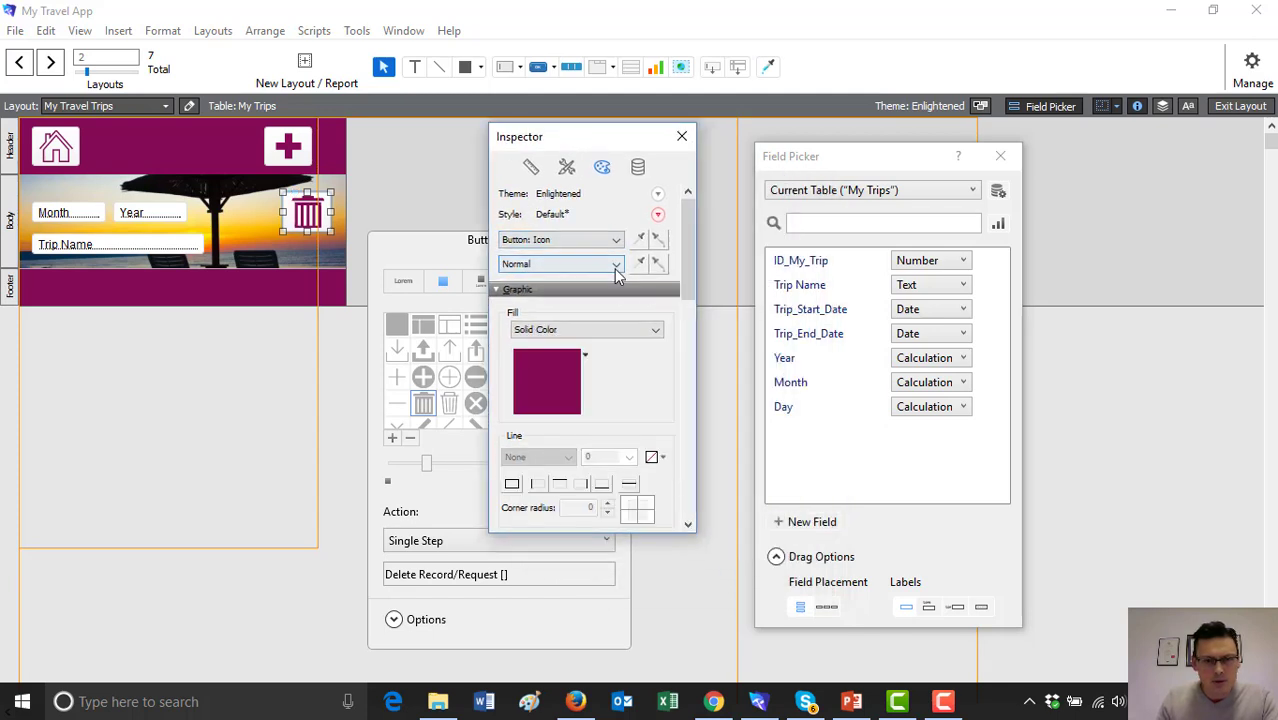
- Make the trash icon's fill transparent
left_click(587, 360)
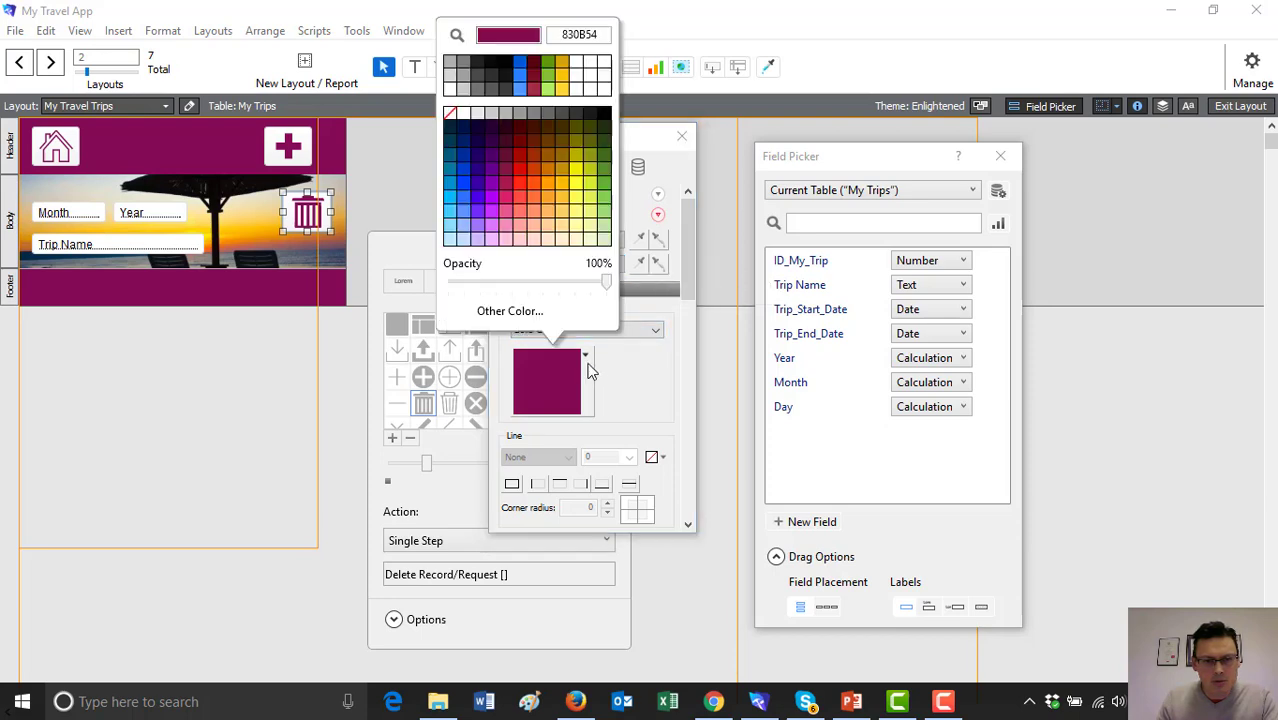
left_click(510, 310)
left_click(486, 466)
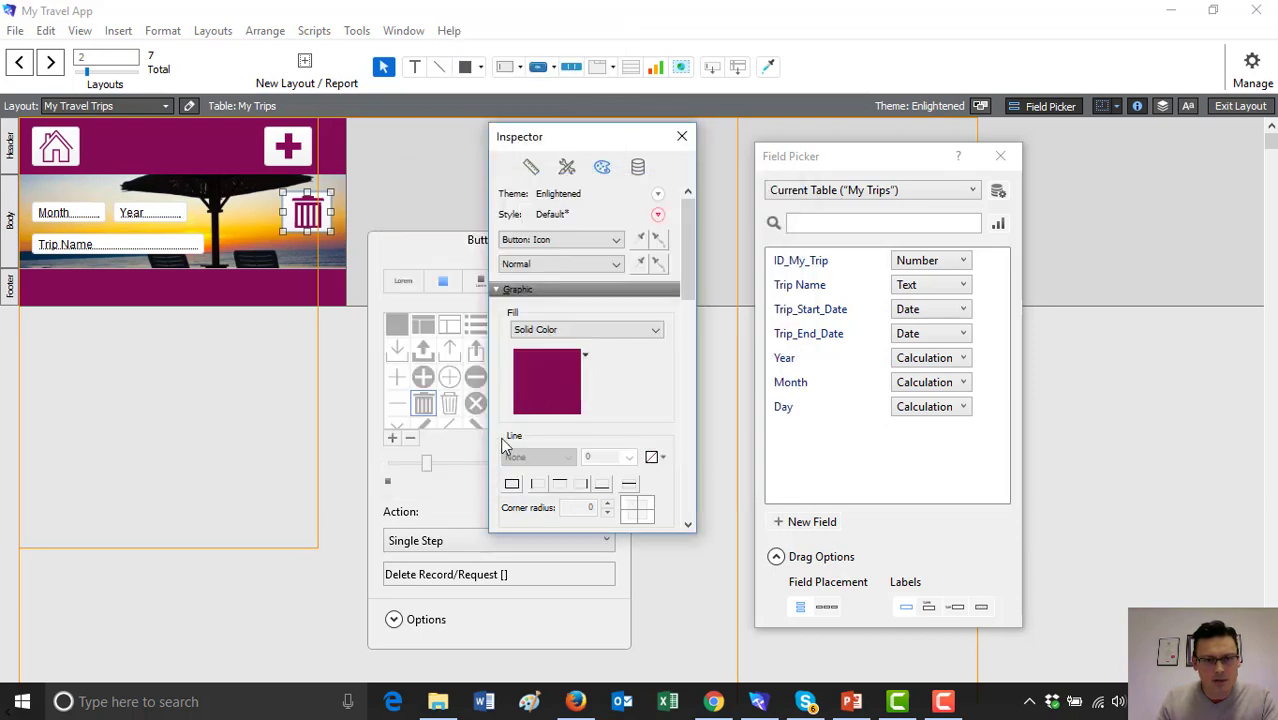
left_click(586, 355)
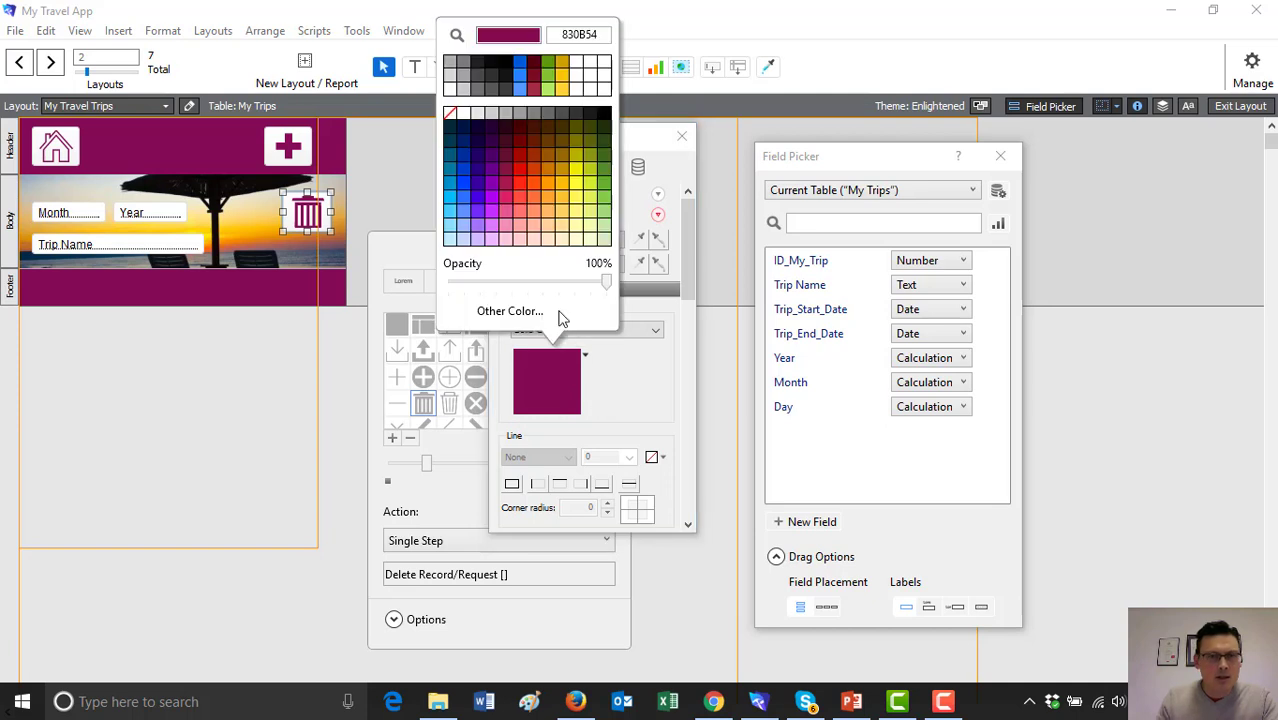
left_click(450, 113)
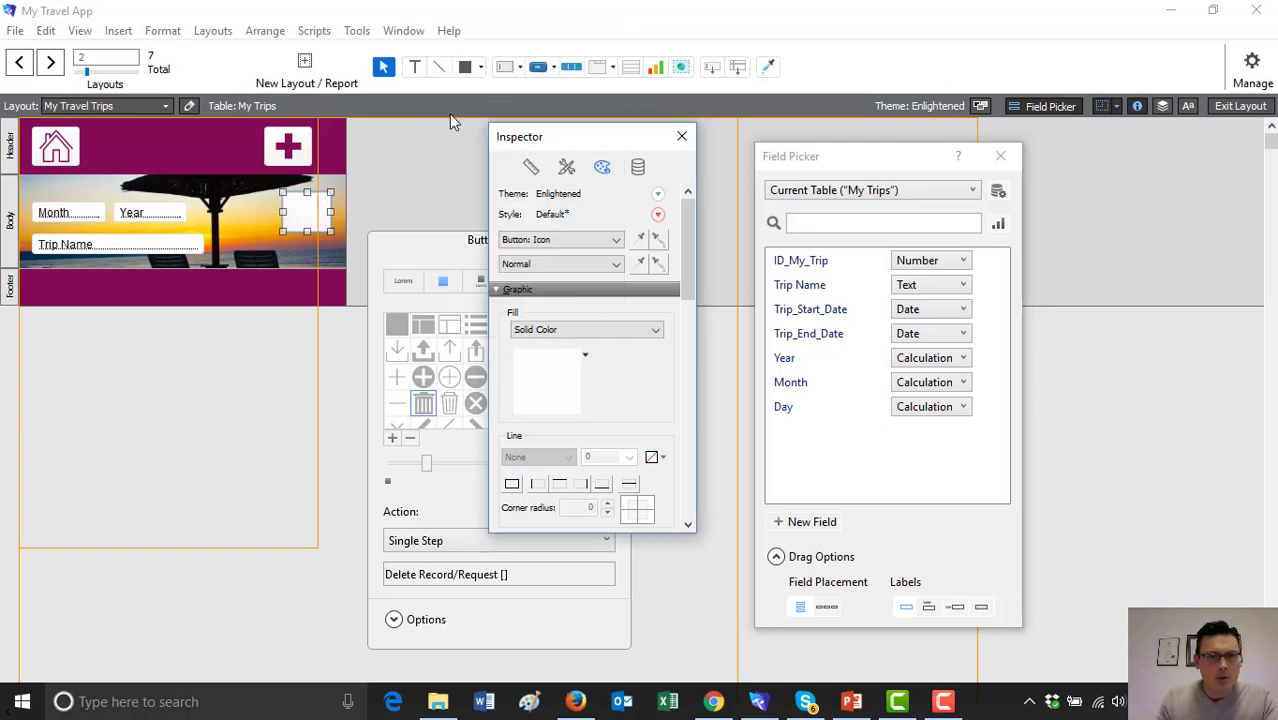
- Give the whole button a solid maroon custom-colour fill in its Normal state
left_click(619, 242)
left_click(606, 254)
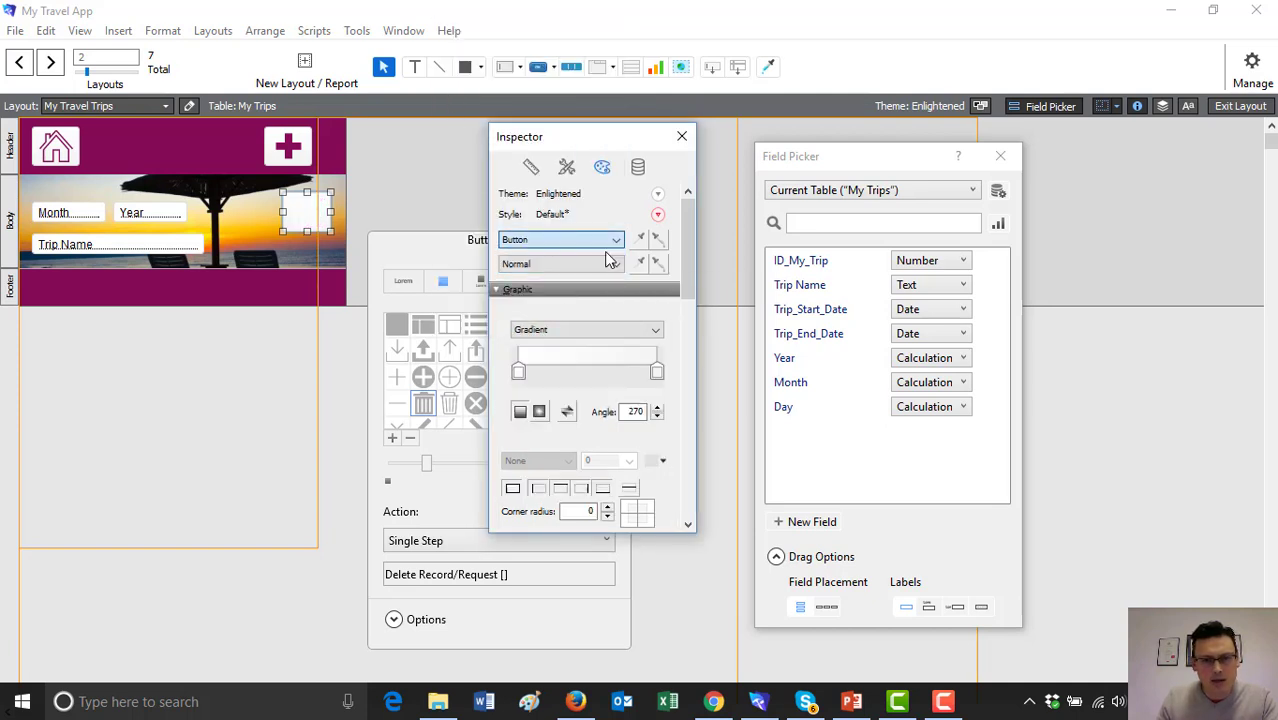
left_click(616, 264)
left_click(600, 277)
left_click(630, 332)
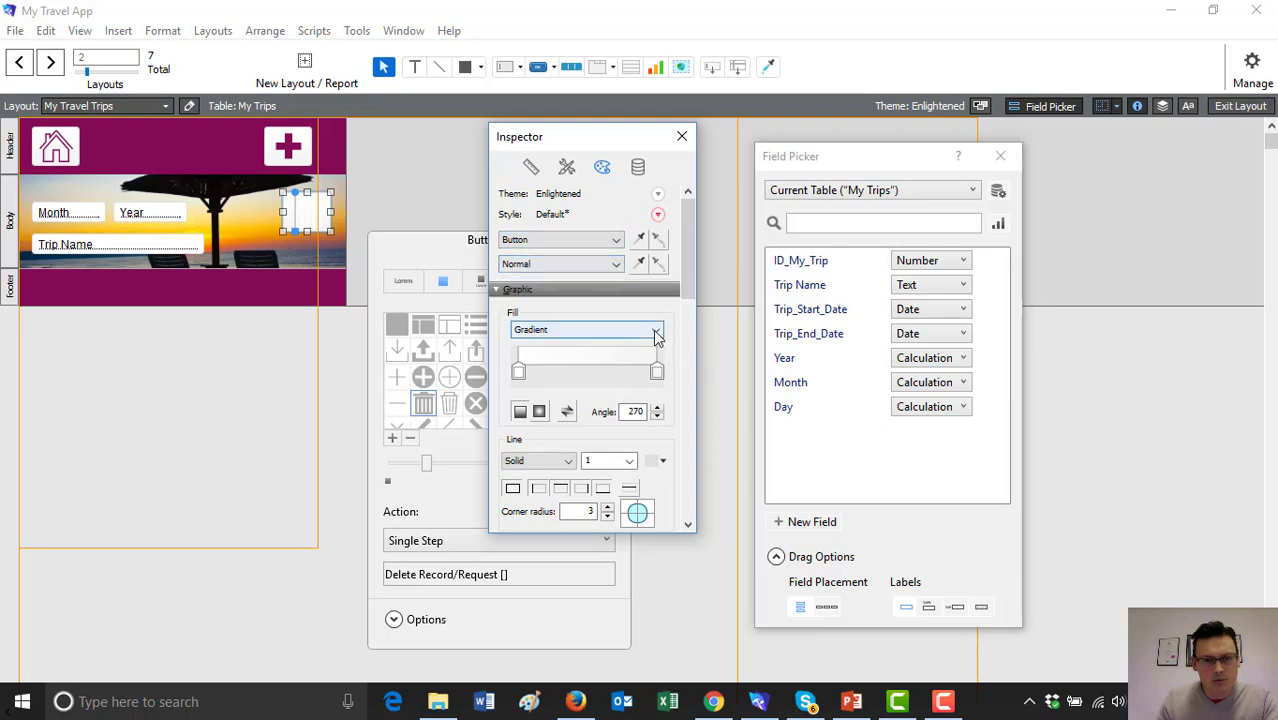
left_click(555, 352)
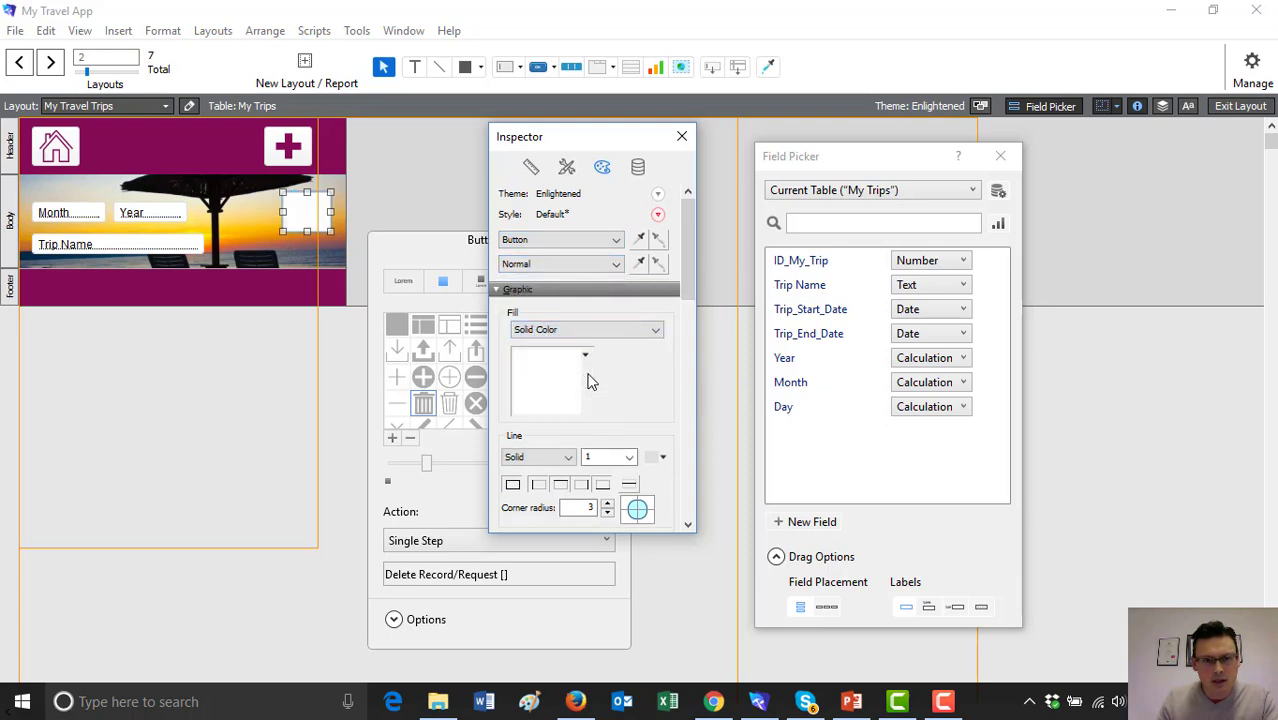
left_click(587, 376)
left_click(546, 318)
left_click(400, 389)
left_click(419, 466)
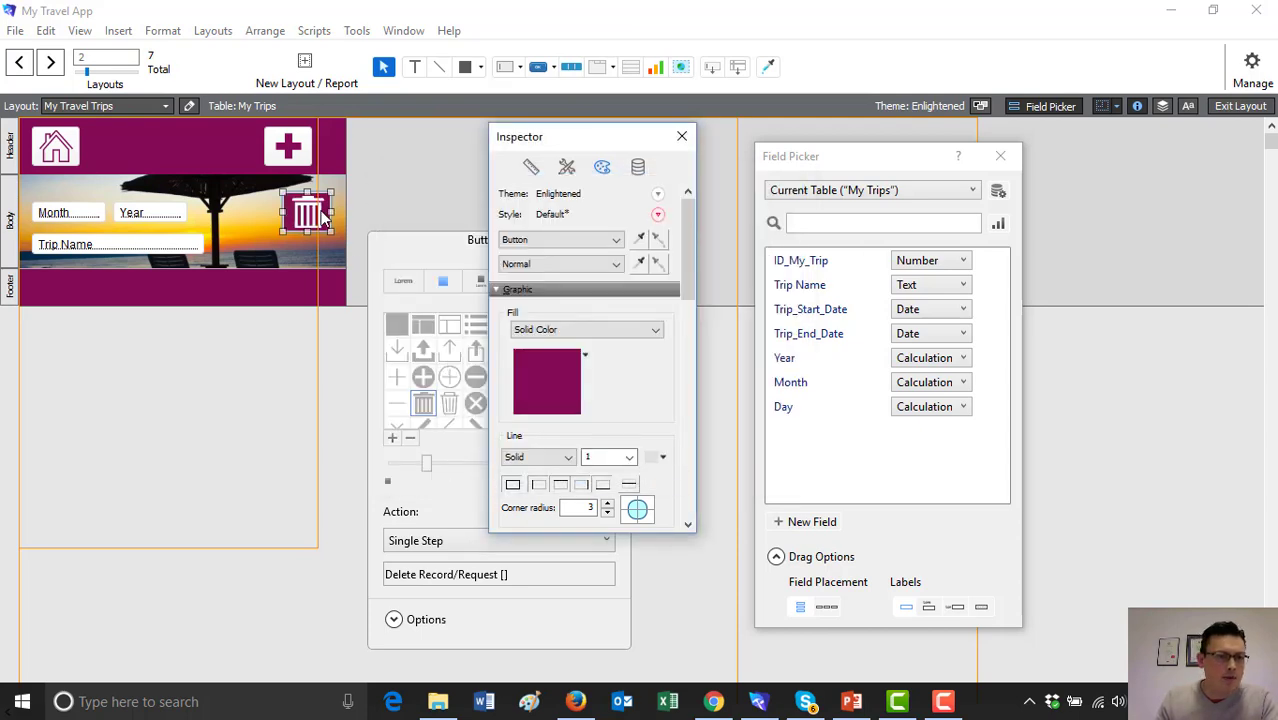
- Set the button's Hover state fill to transparent
left_click(616, 264)
left_click(549, 287)
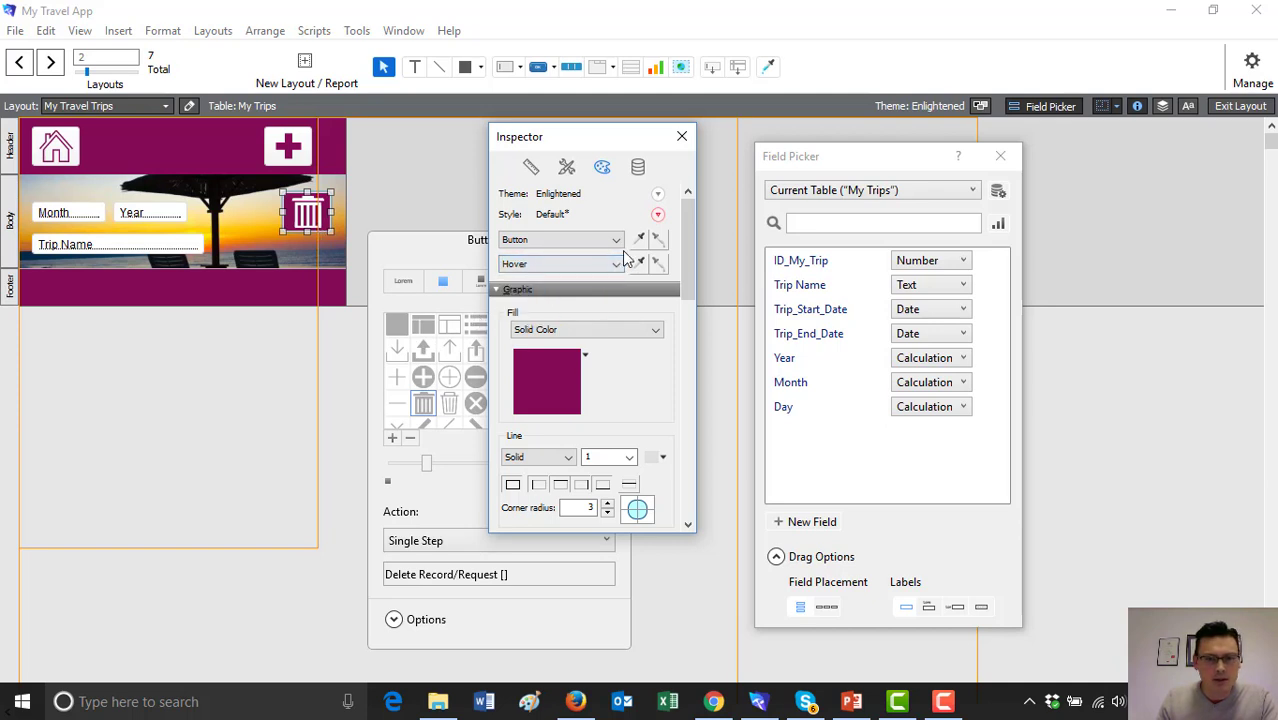
left_click(587, 378)
left_click(536, 312)
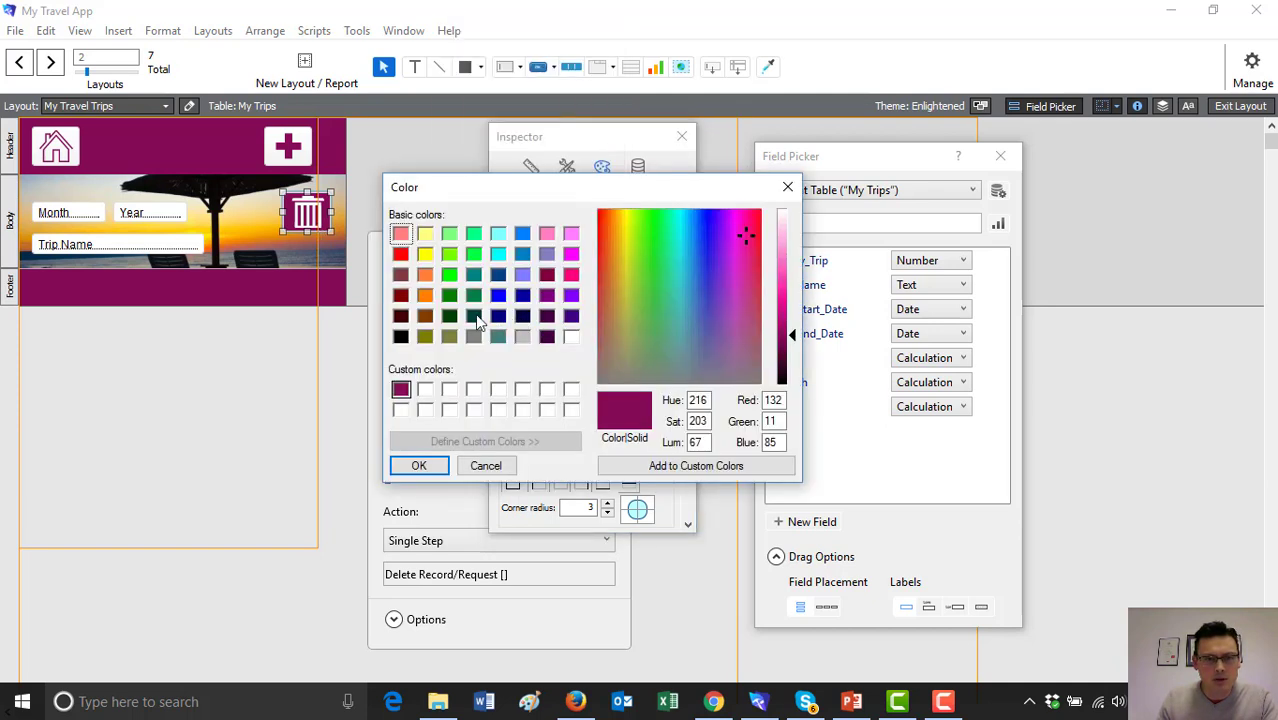
left_click(486, 466)
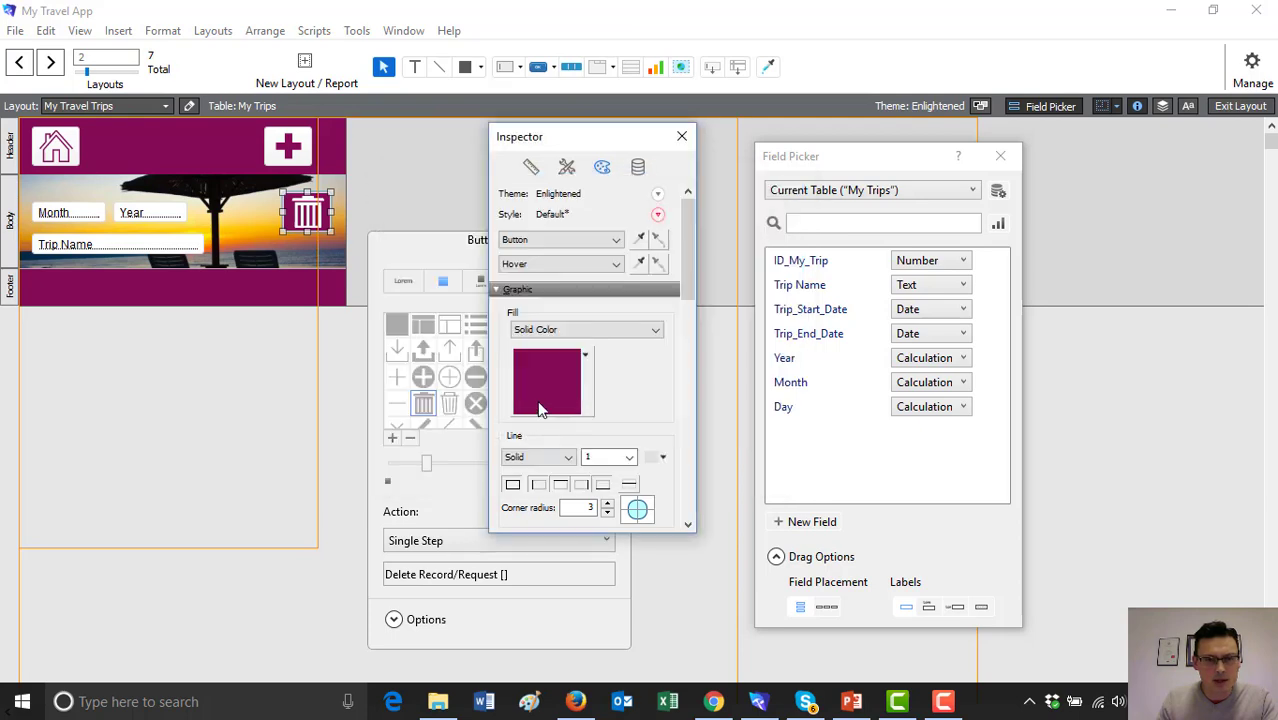
left_click(548, 382)
left_click(450, 113)
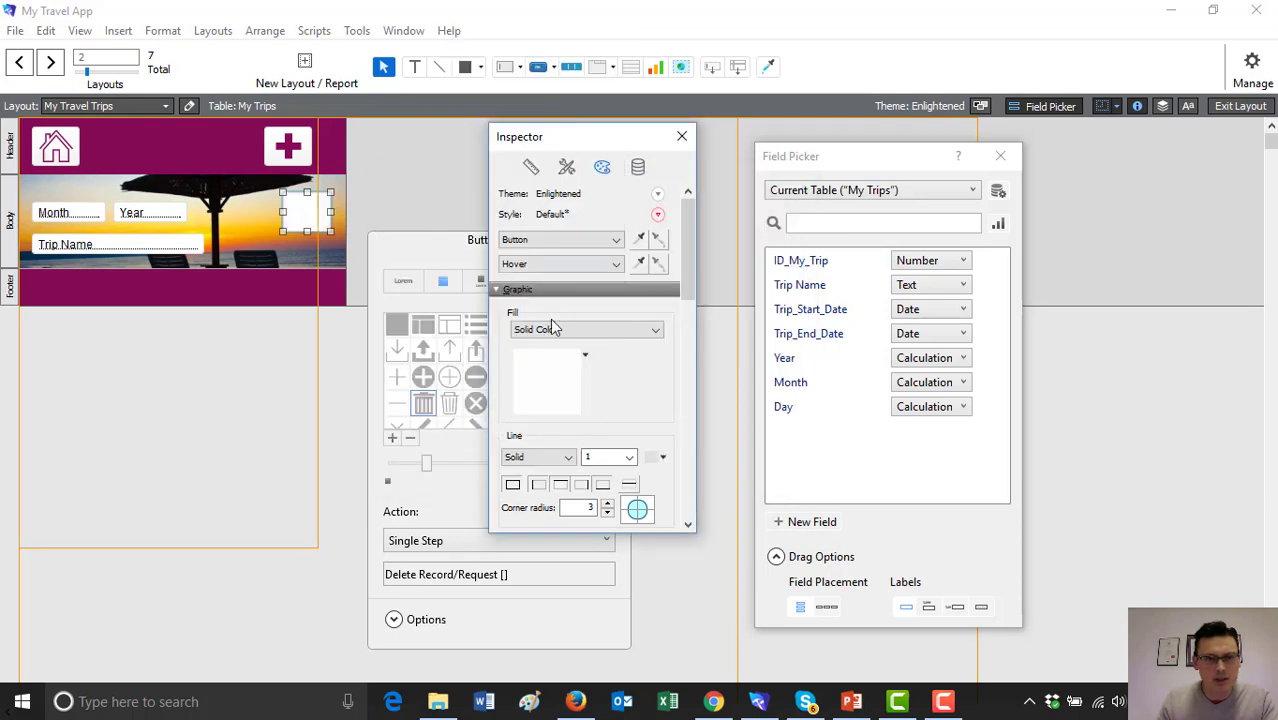
- Give the icon's Hover state a maroon custom-colour fill, then close button setup
left_click(616, 263)
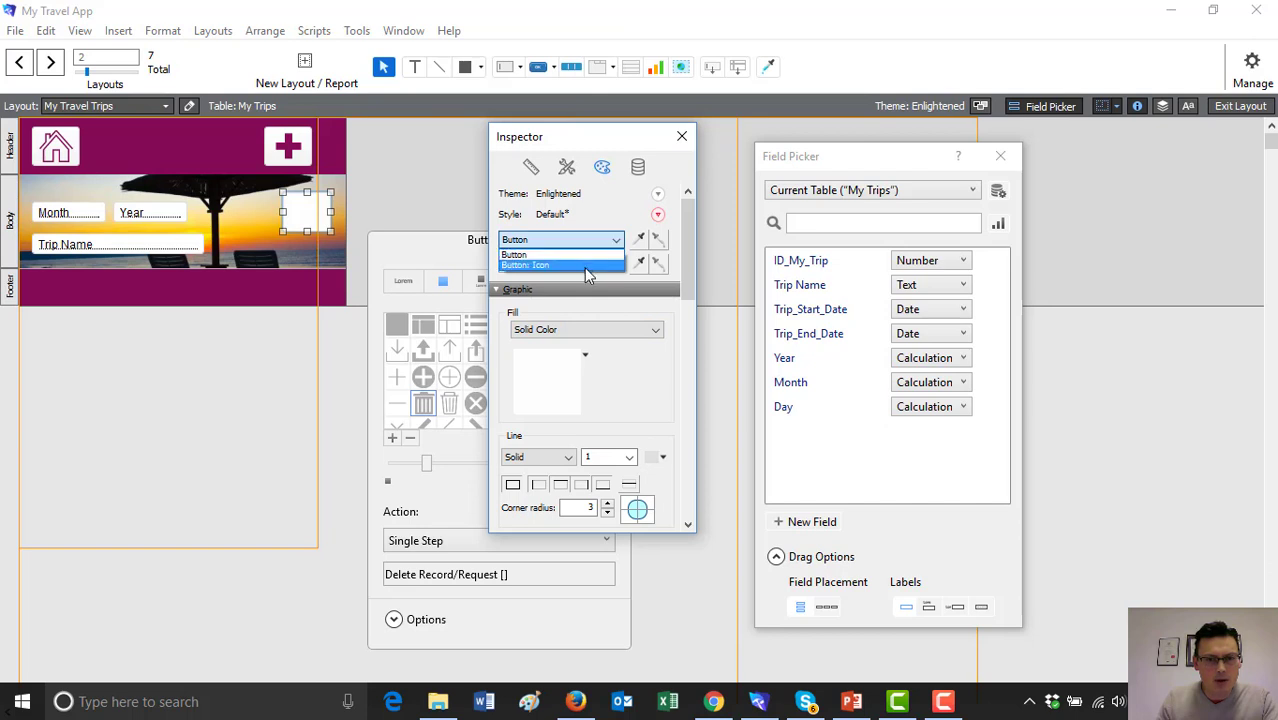
left_click(584, 267)
left_click(614, 264)
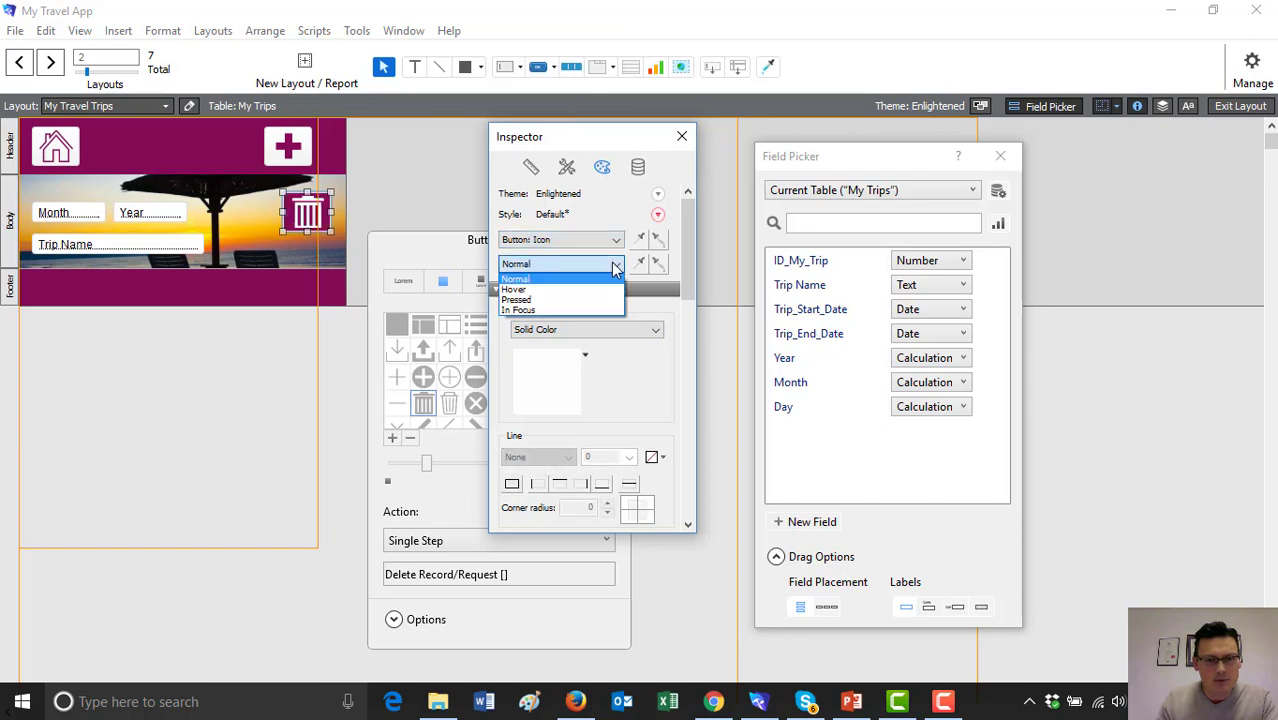
left_click(546, 293)
left_click(590, 372)
left_click(590, 374)
left_click(590, 374)
left_click(534, 317)
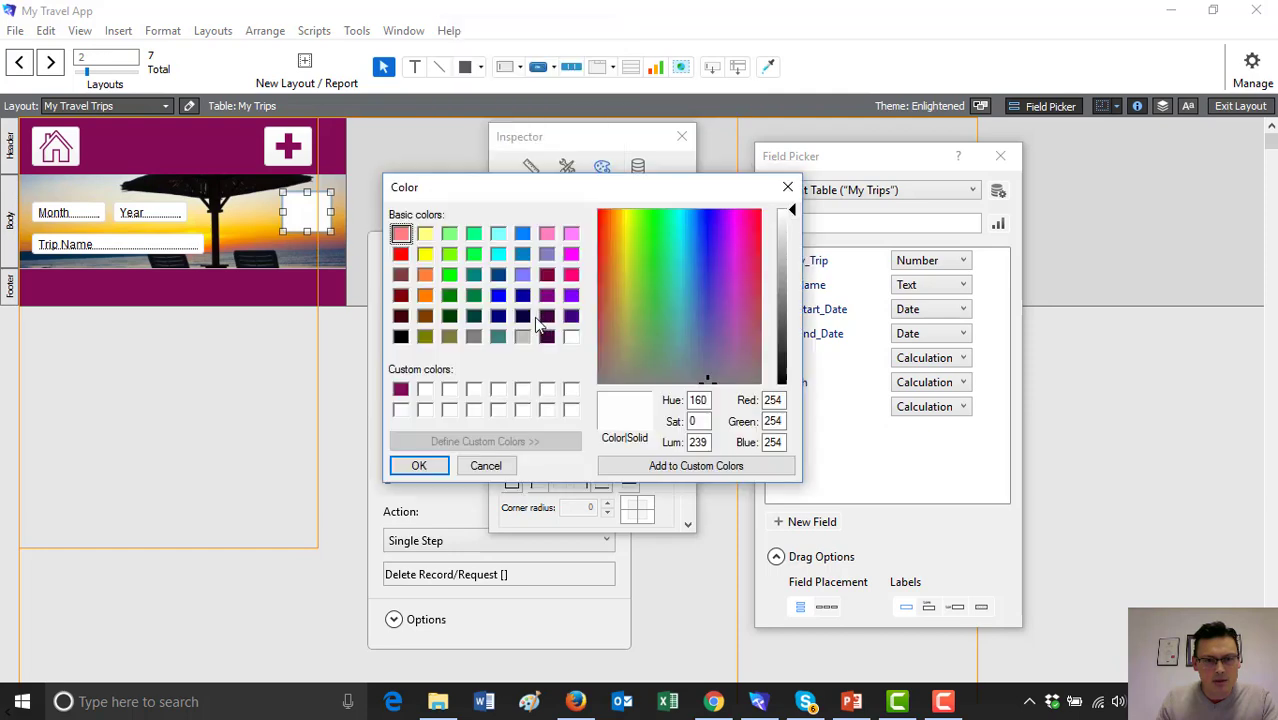
left_click(400, 389)
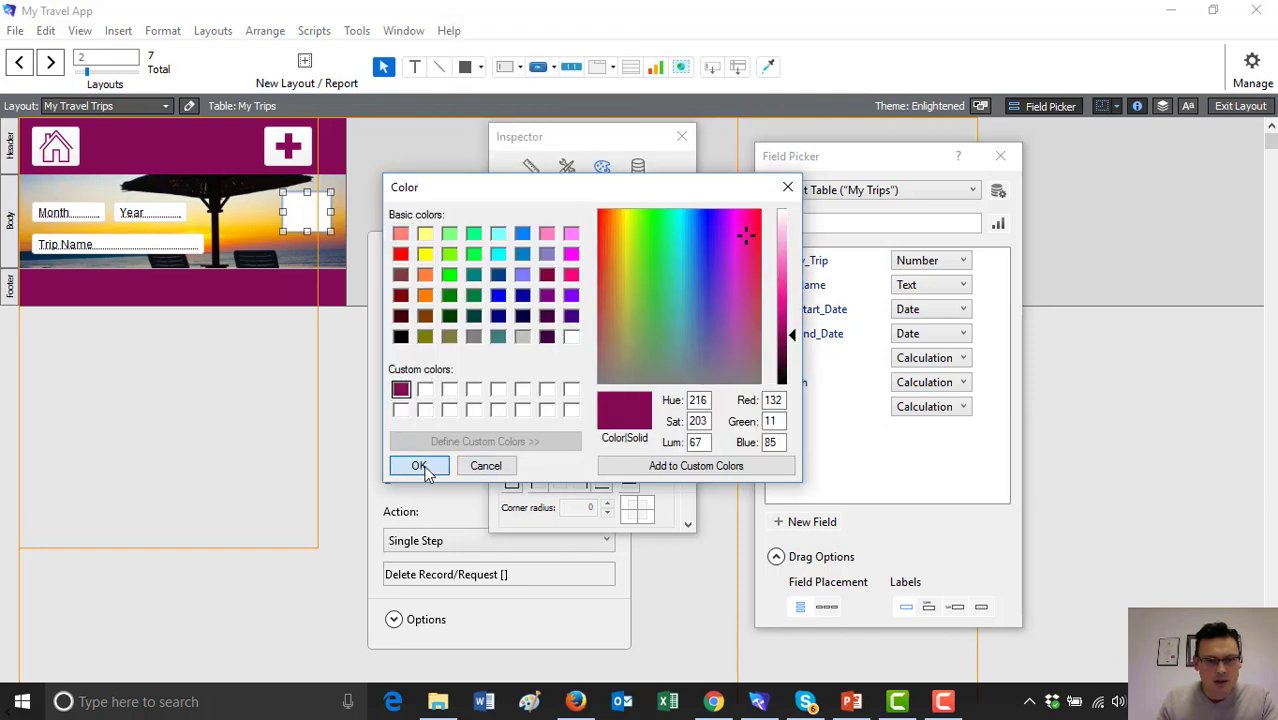
left_click(419, 467)
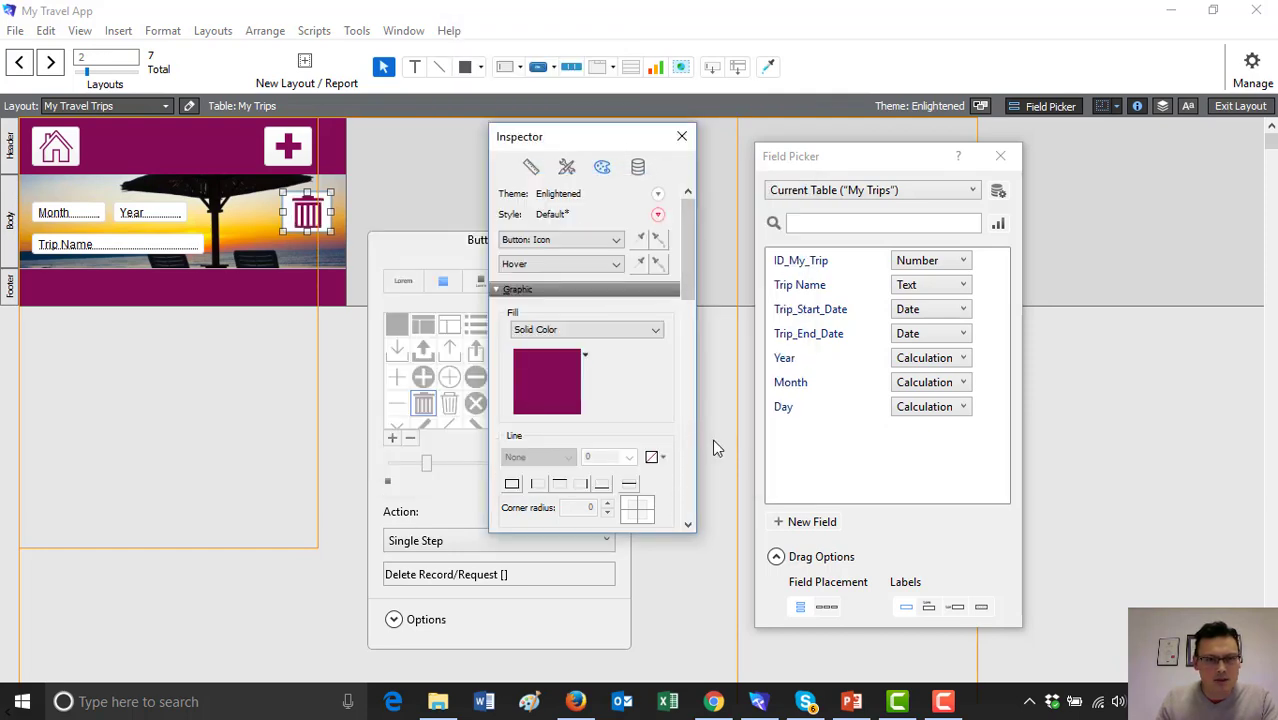
left_click(710, 276)
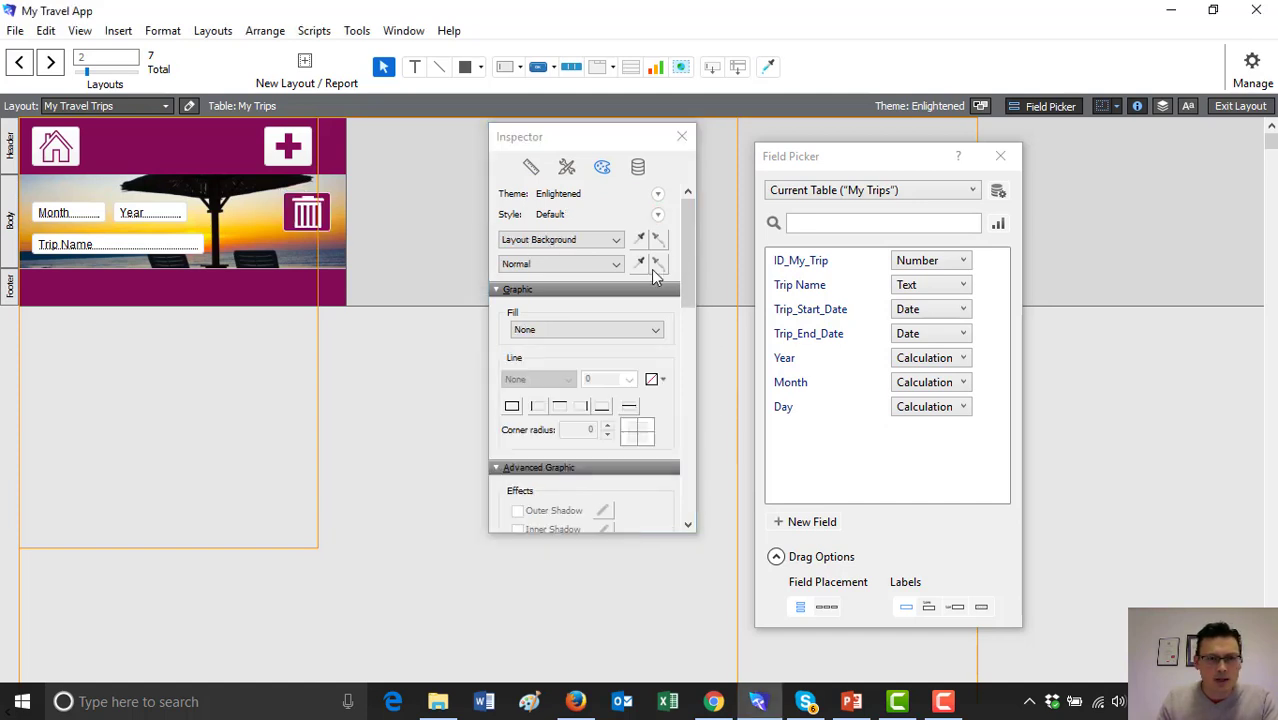
left_click(312, 224)
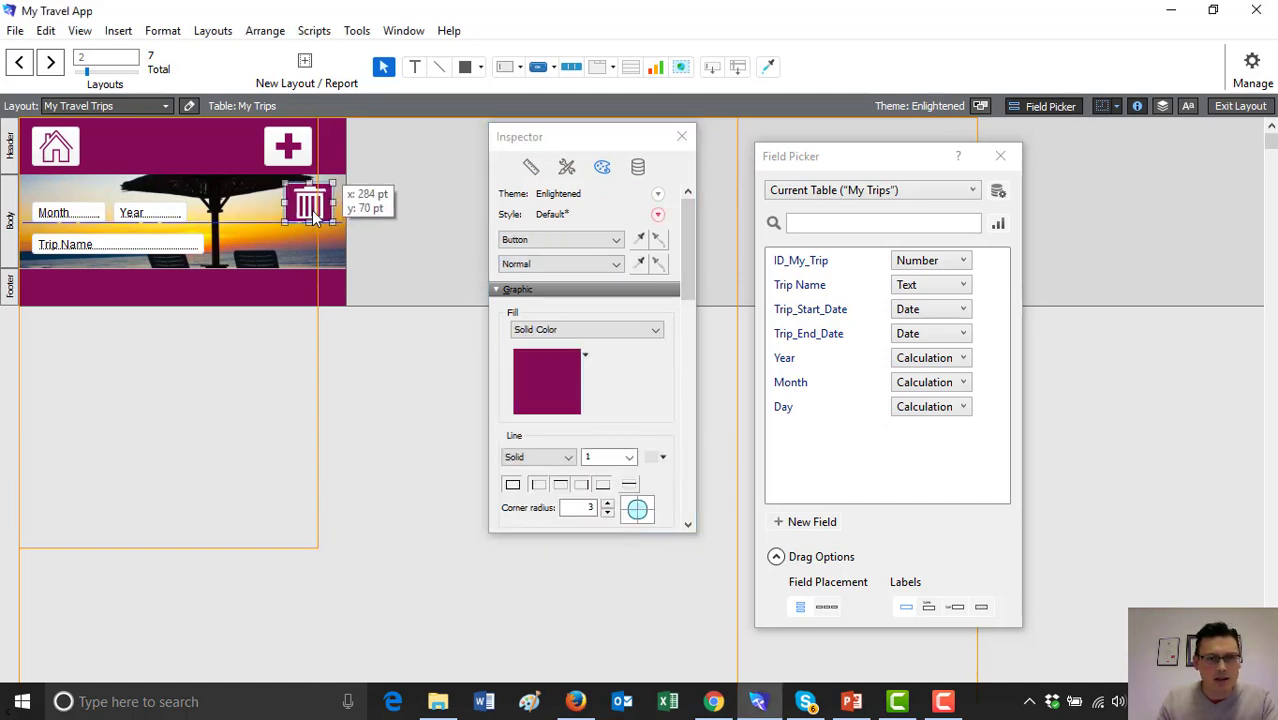
- Switch to Browse mode to test the trash buttons on the trip records
left_click(1225, 106)
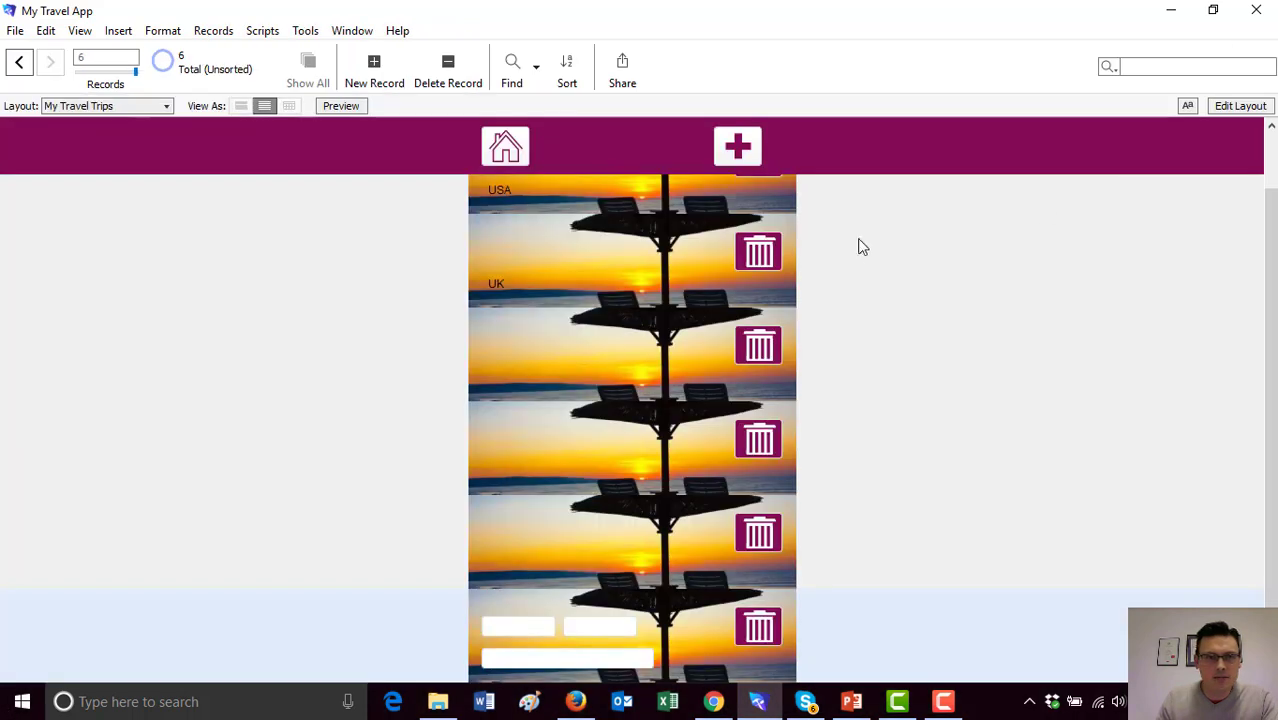
scroll(880, 302, "up", 2)
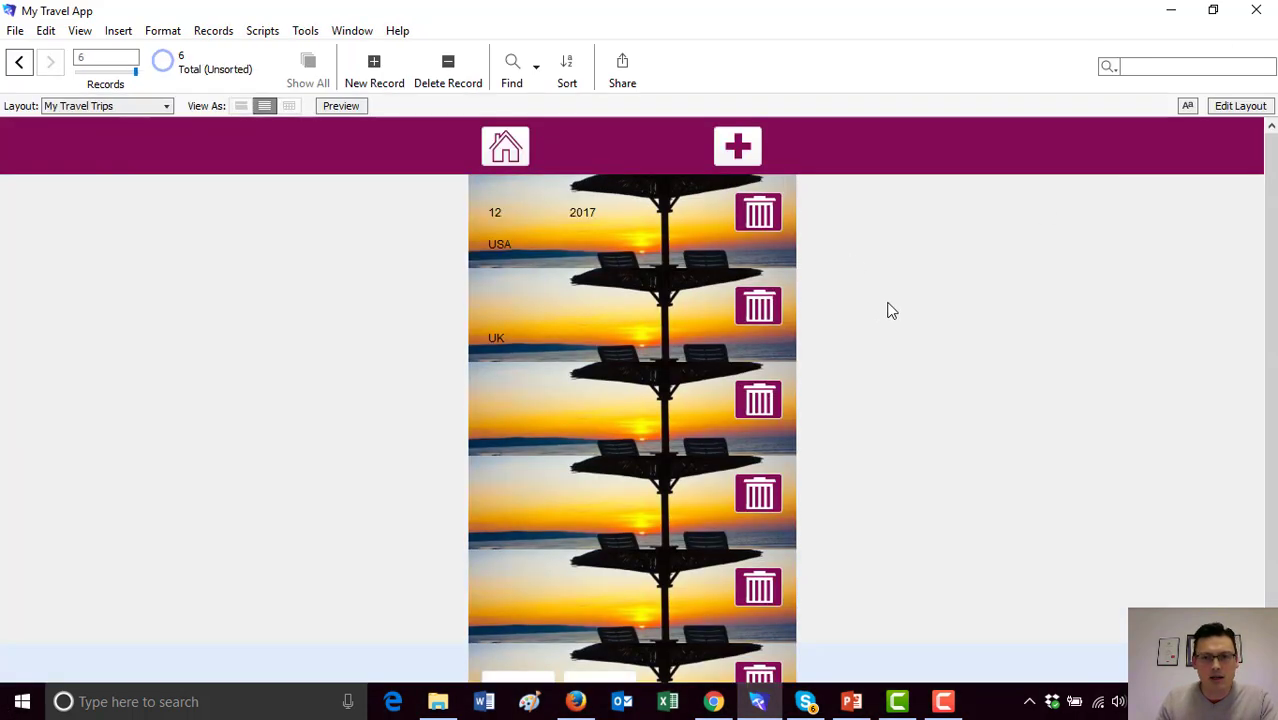
scroll(789, 380, "down", 1)
- Delete three trip records with their trash buttons, confirming each, then return to Layout mode
left_click(758, 622)
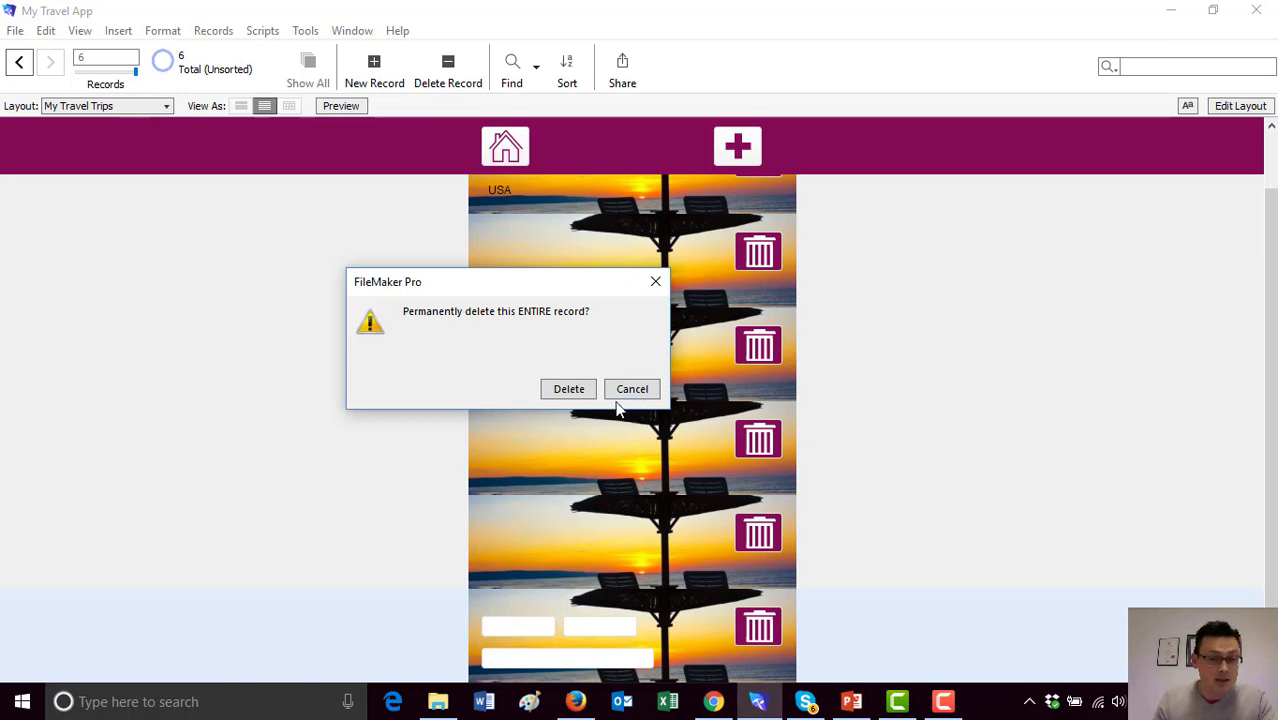
left_click(572, 392)
left_click(768, 590)
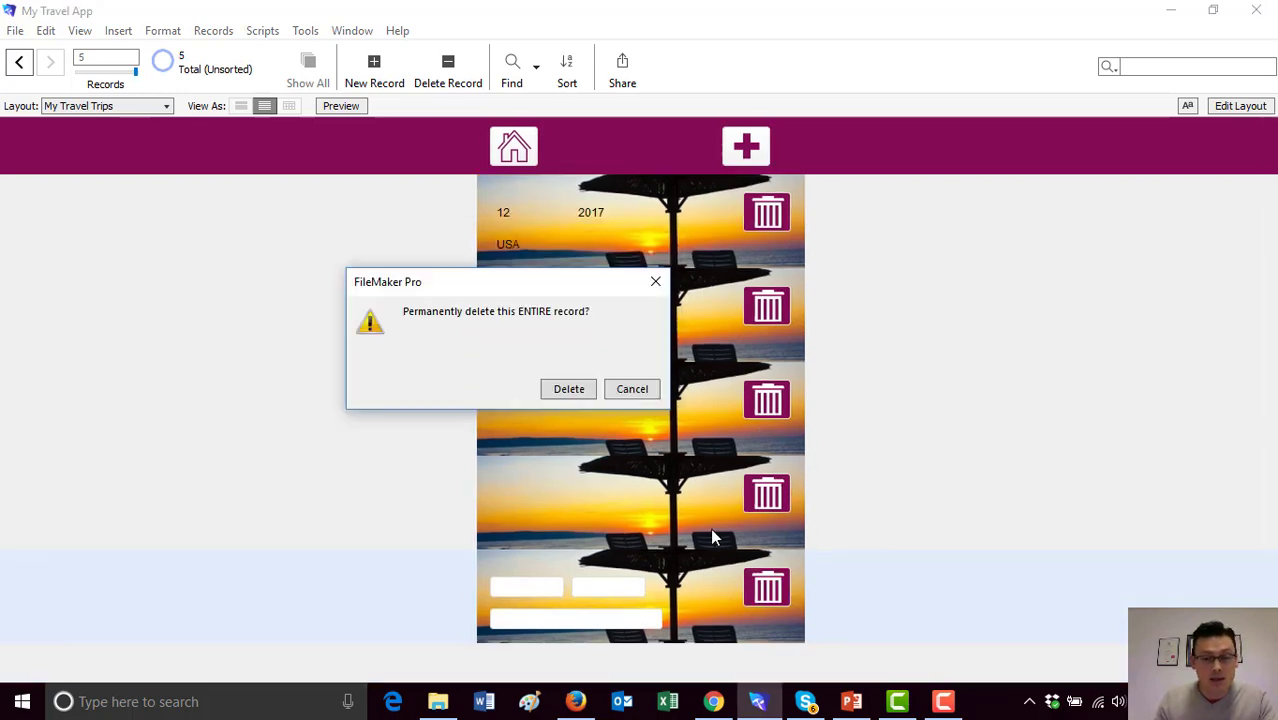
left_click(586, 393)
left_click(766, 493)
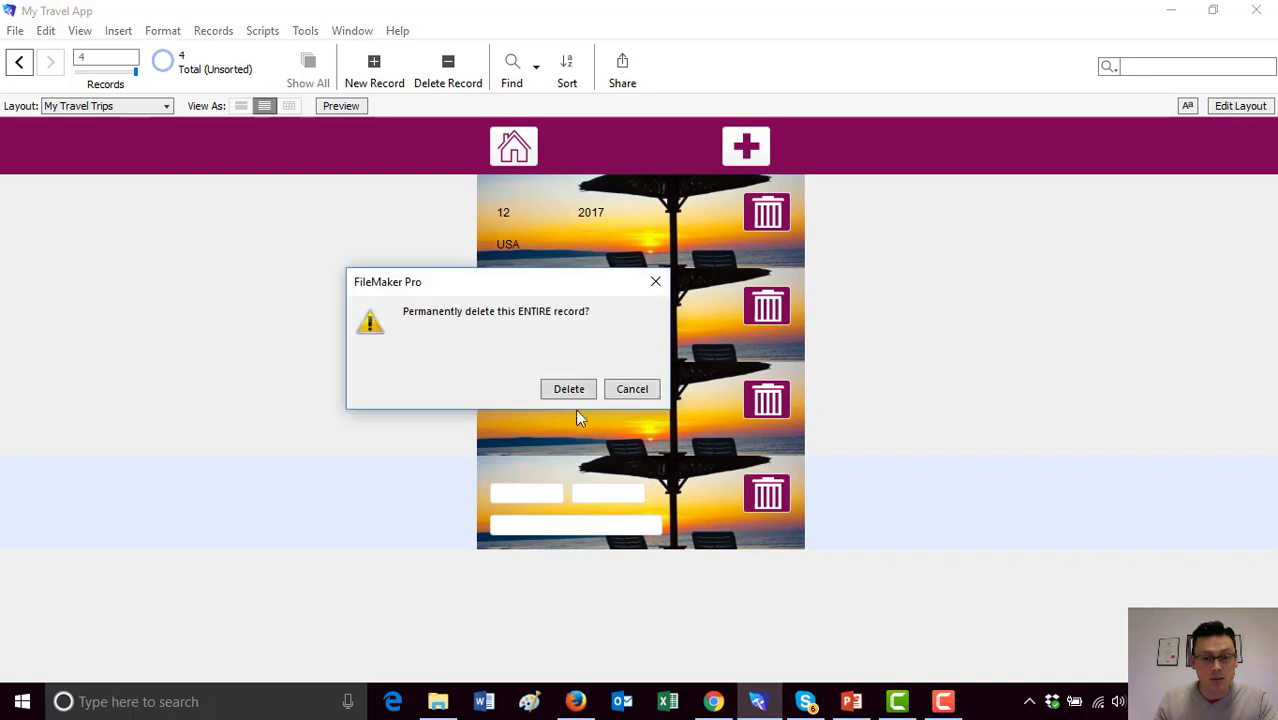
left_click(578, 395)
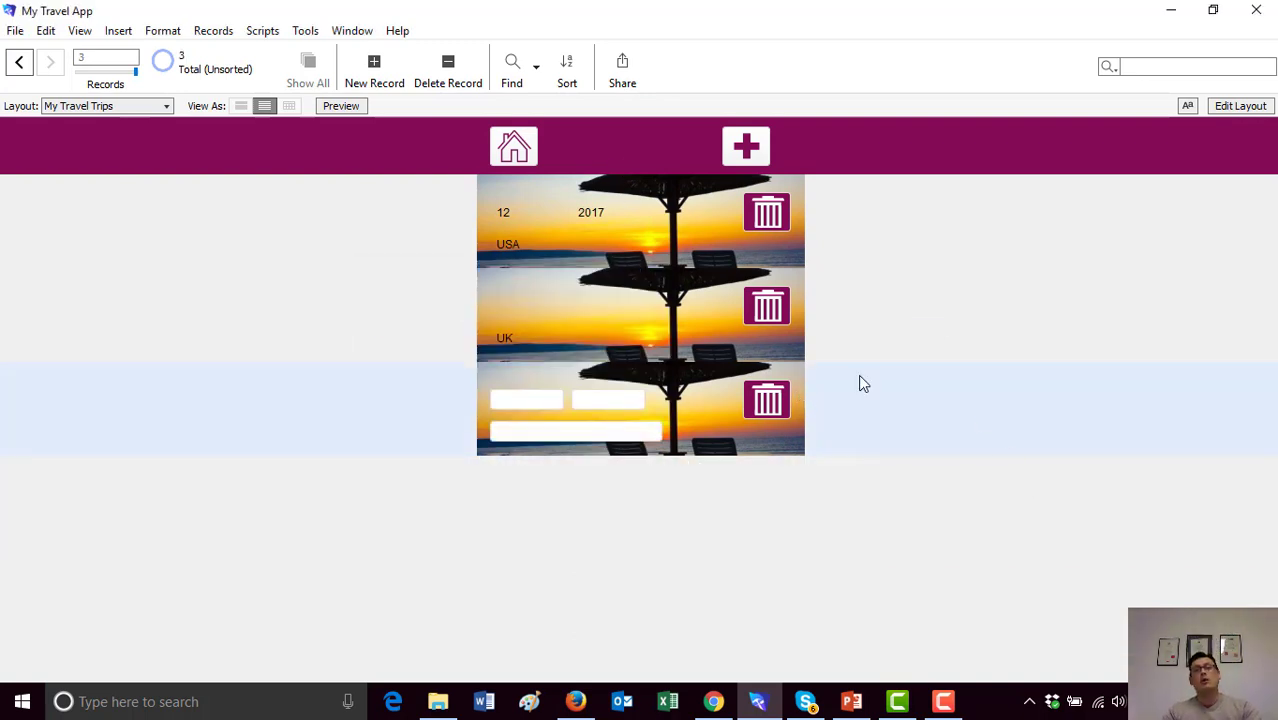
left_click(1245, 106)
- Resize the trash button in the Position tab, trying 30 pt then 45 pt
left_click(318, 210)
left_click(531, 167)
double_click(558, 333)
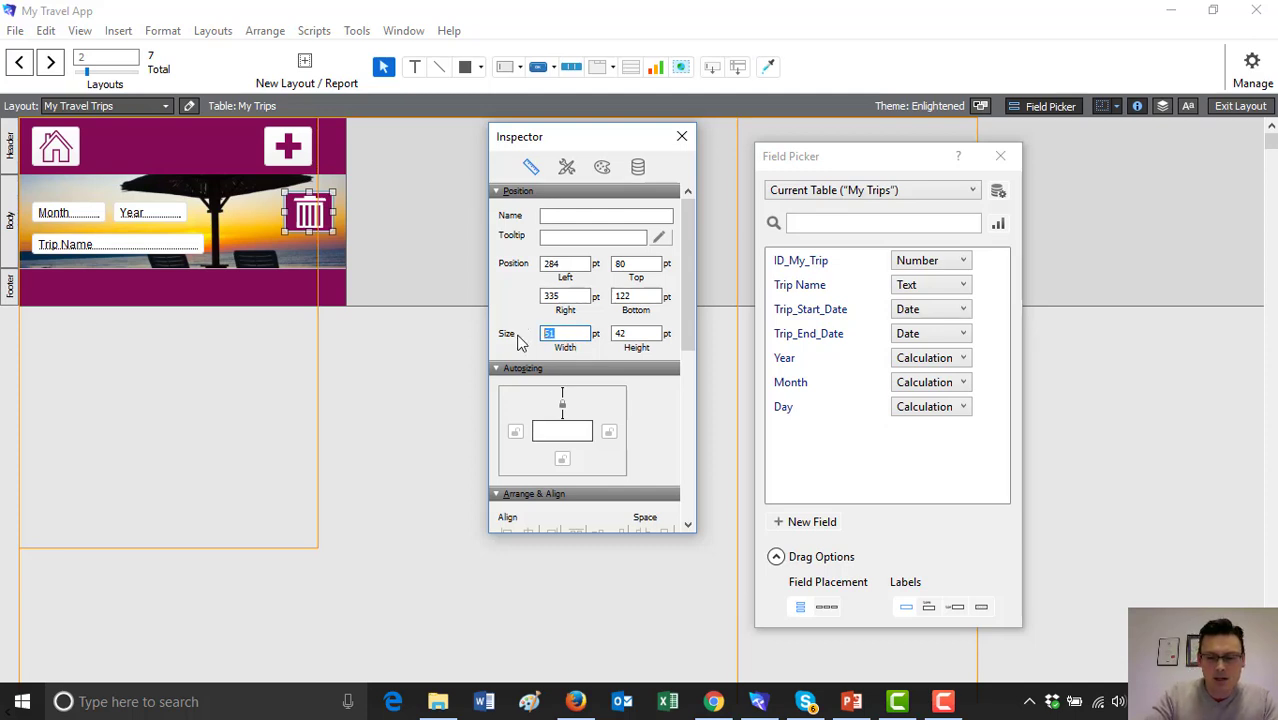
key("Tab")
type("30")
key("Return")
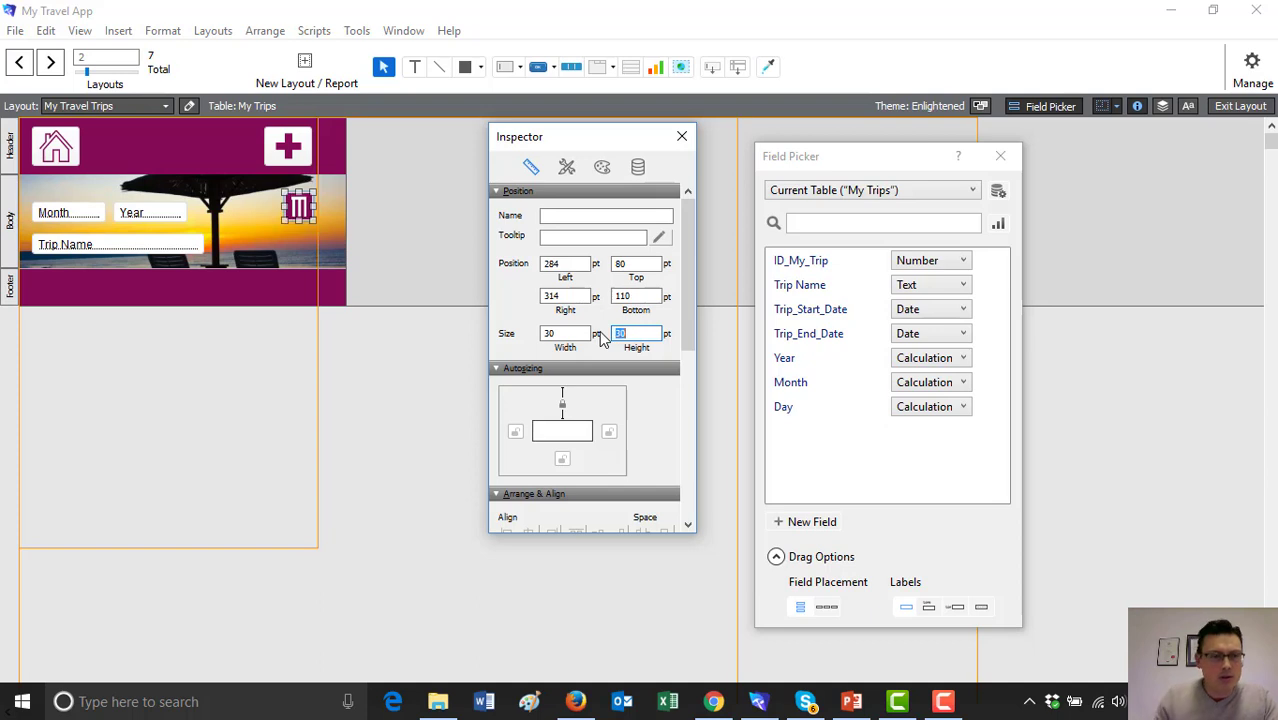
double_click(560, 333)
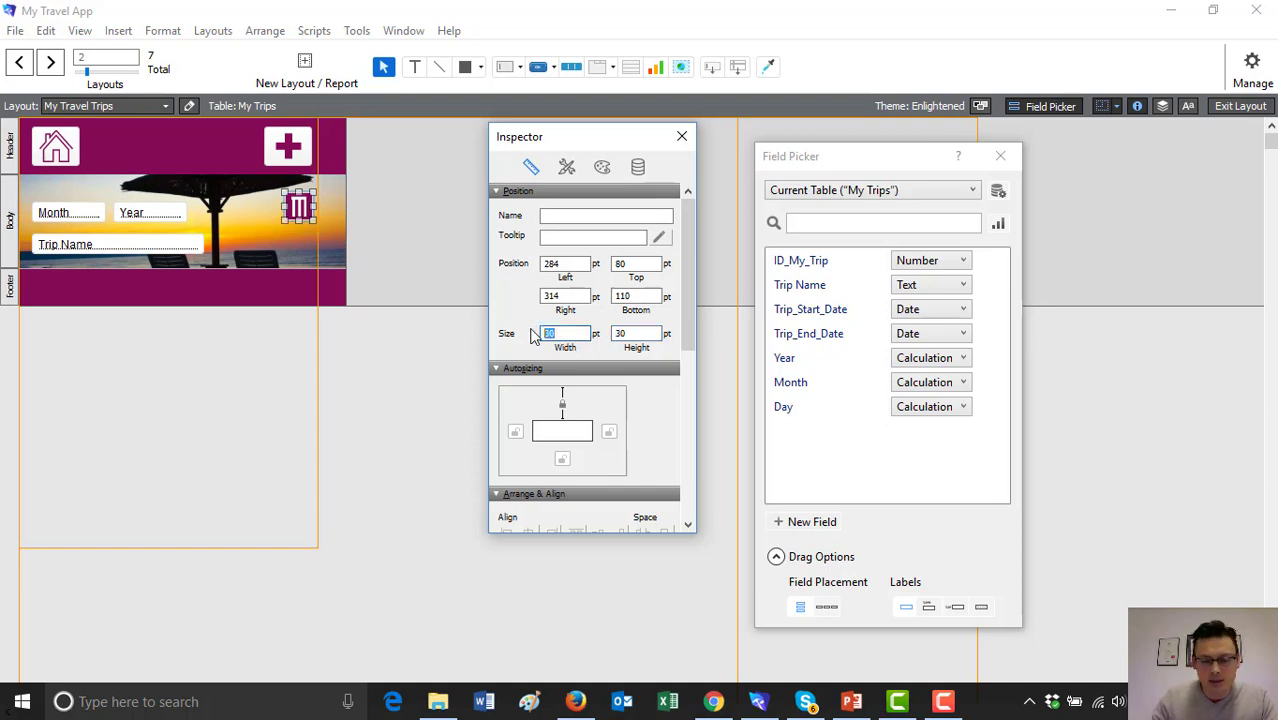
type("45")
key("Tab")
key("Return")
- Move the trash button to about 290, 67 pt at the photo's right edge
left_click(415, 260)
left_click_drag(315, 230, 323, 225)
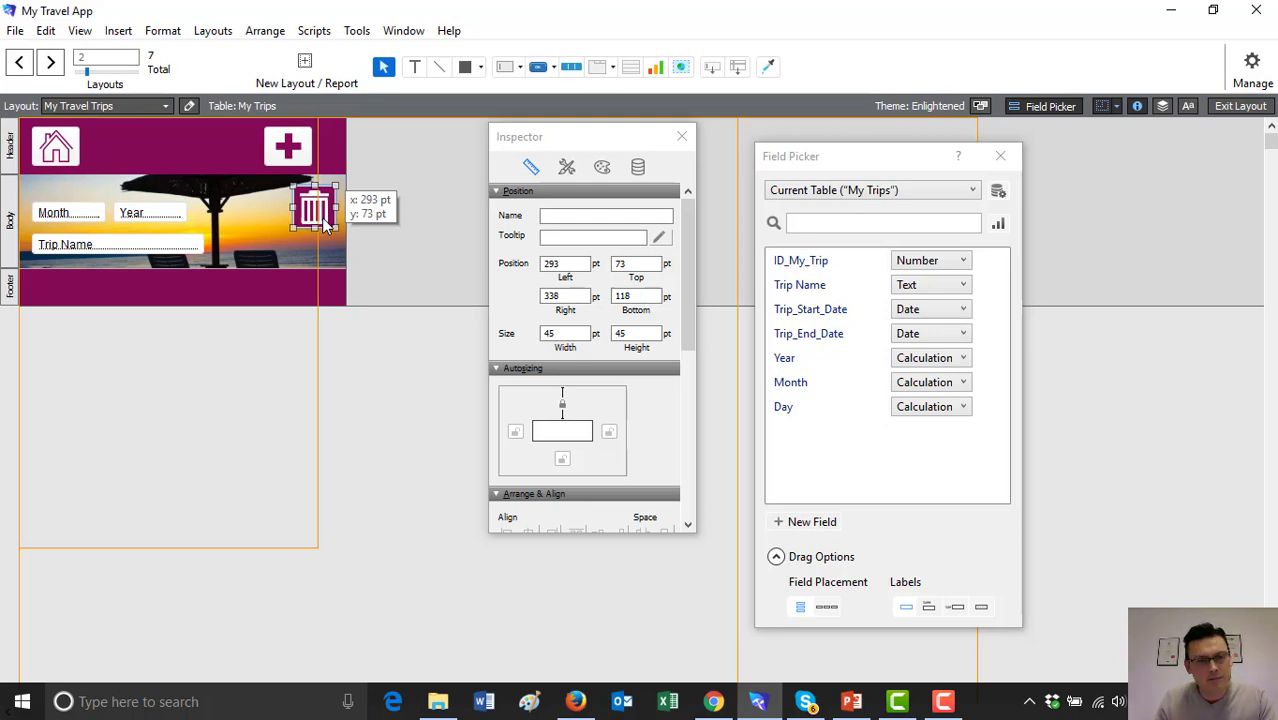
left_click_drag(323, 225, 323, 225)
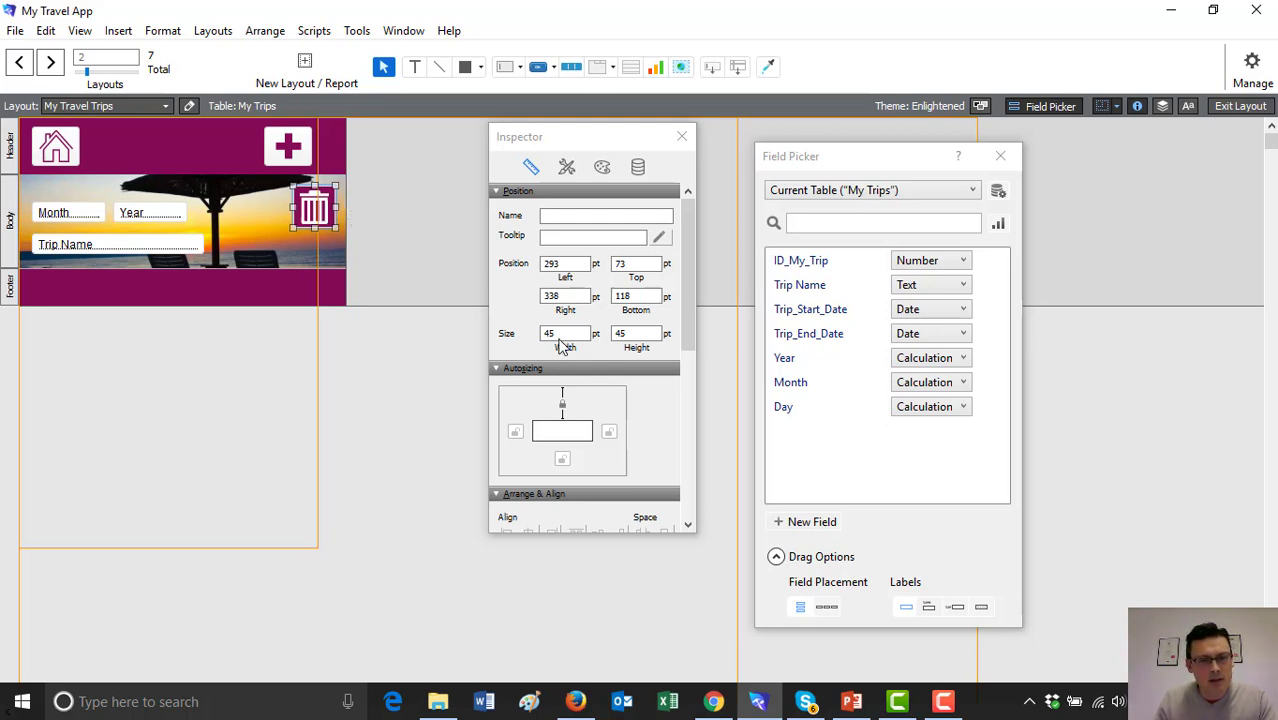
left_click_drag(568, 334, 536, 334)
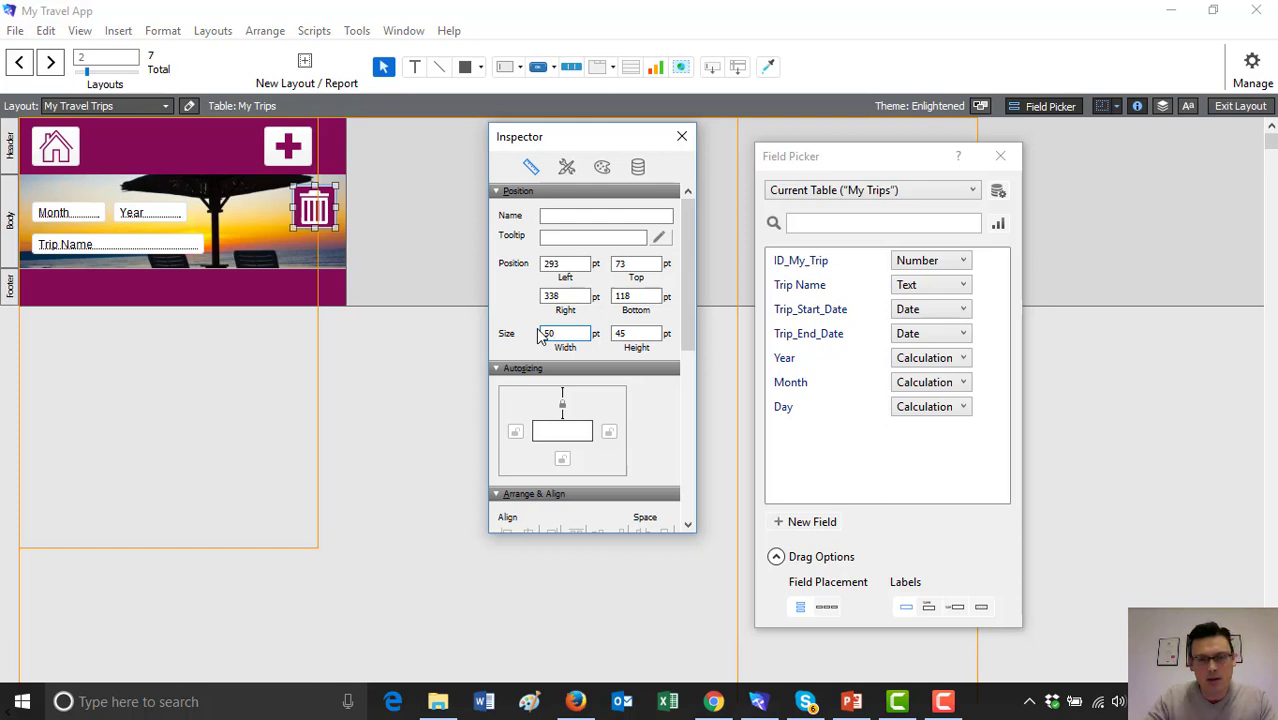
type("50")
left_click(455, 310)
left_click_drag(325, 222, 316, 220)
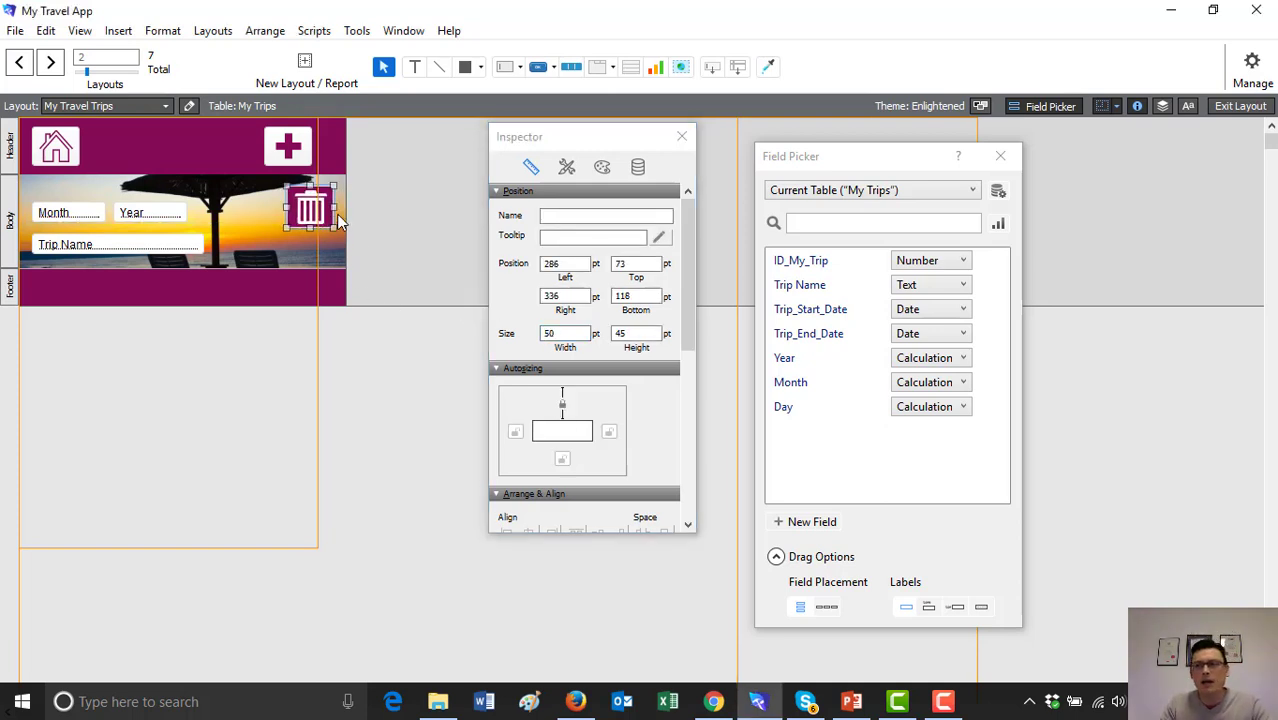
left_click_drag(320, 218, 315, 211)
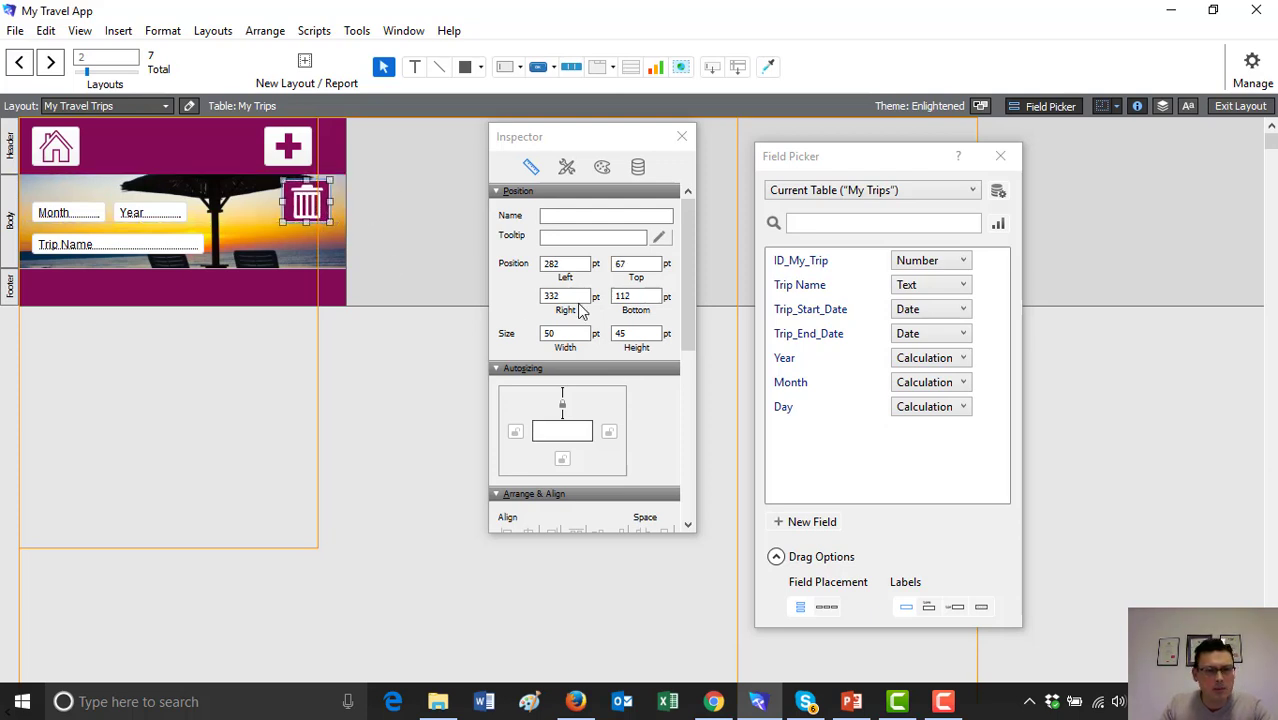
- Set the trash button width to 45 pt and place a copy directly beneath it
double_click(630, 333)
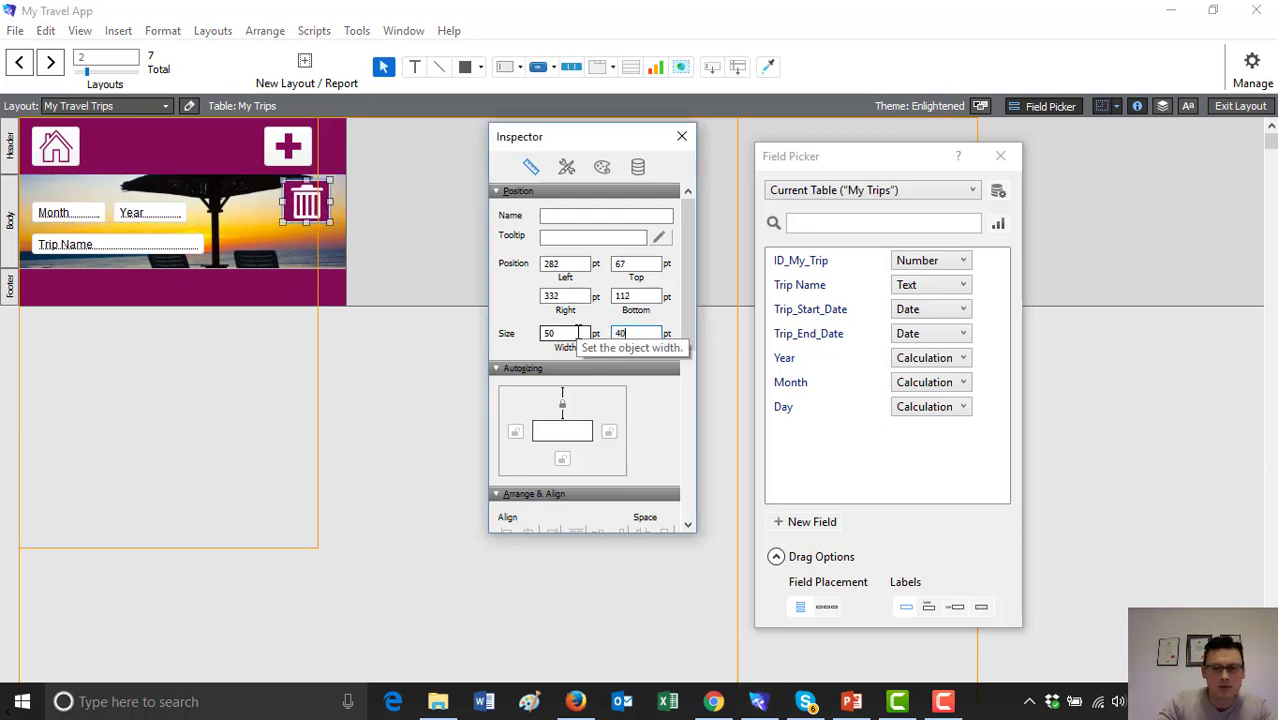
left_click(369, 270)
left_click(309, 210)
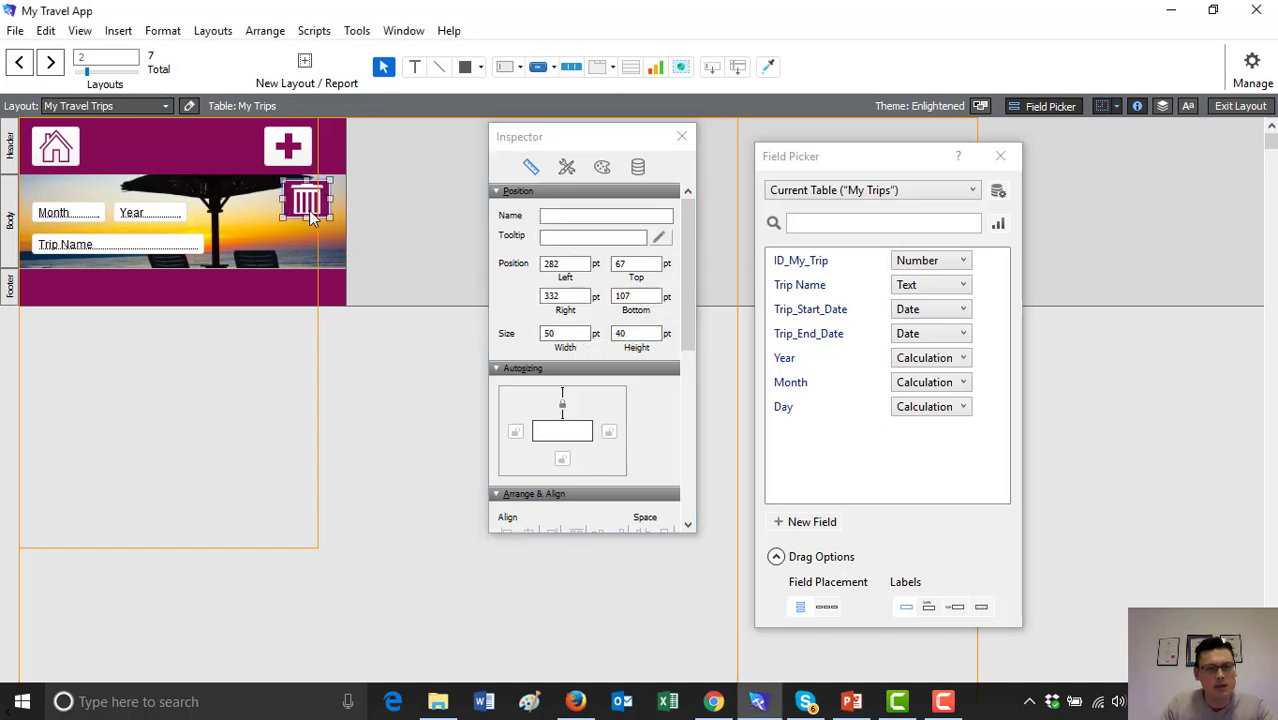
double_click(546, 333)
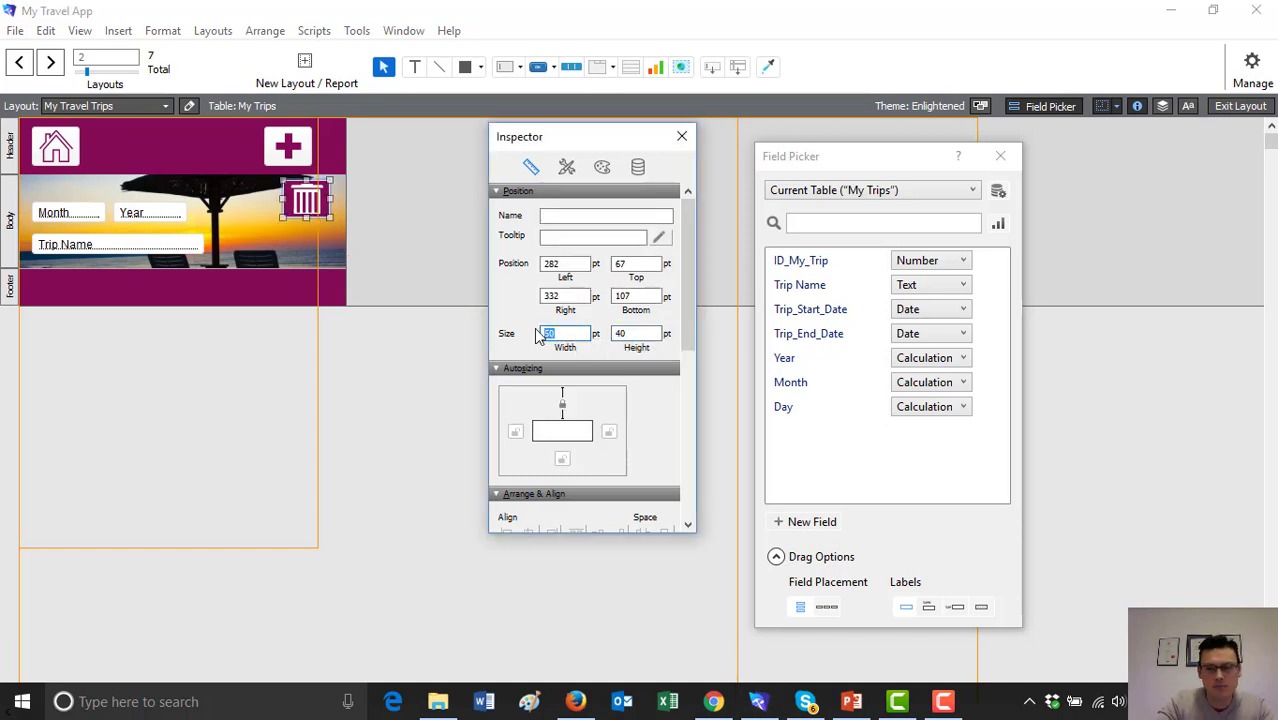
type("45")
key("Return")
left_click_drag(307, 213, 314, 249)
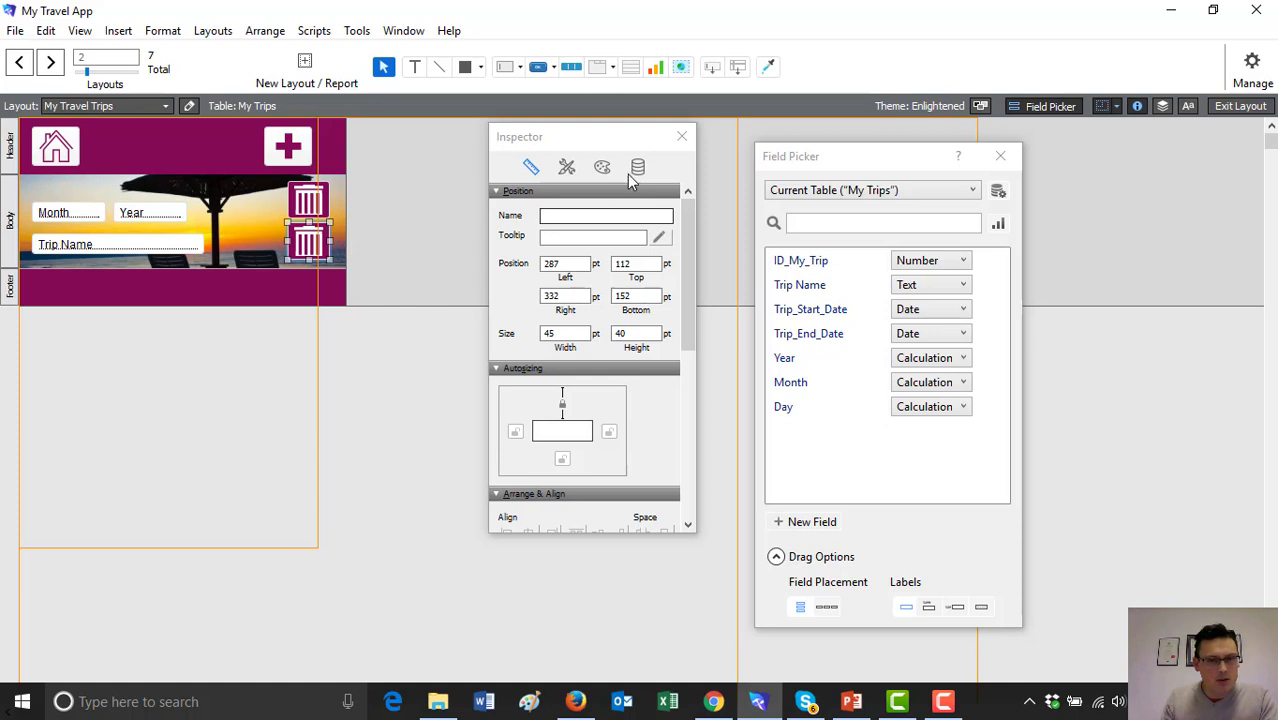
- Make the lower copy a Do Nothing button with a 30 pt shopping-cart icon, and copy it leftward
double_click(316, 250)
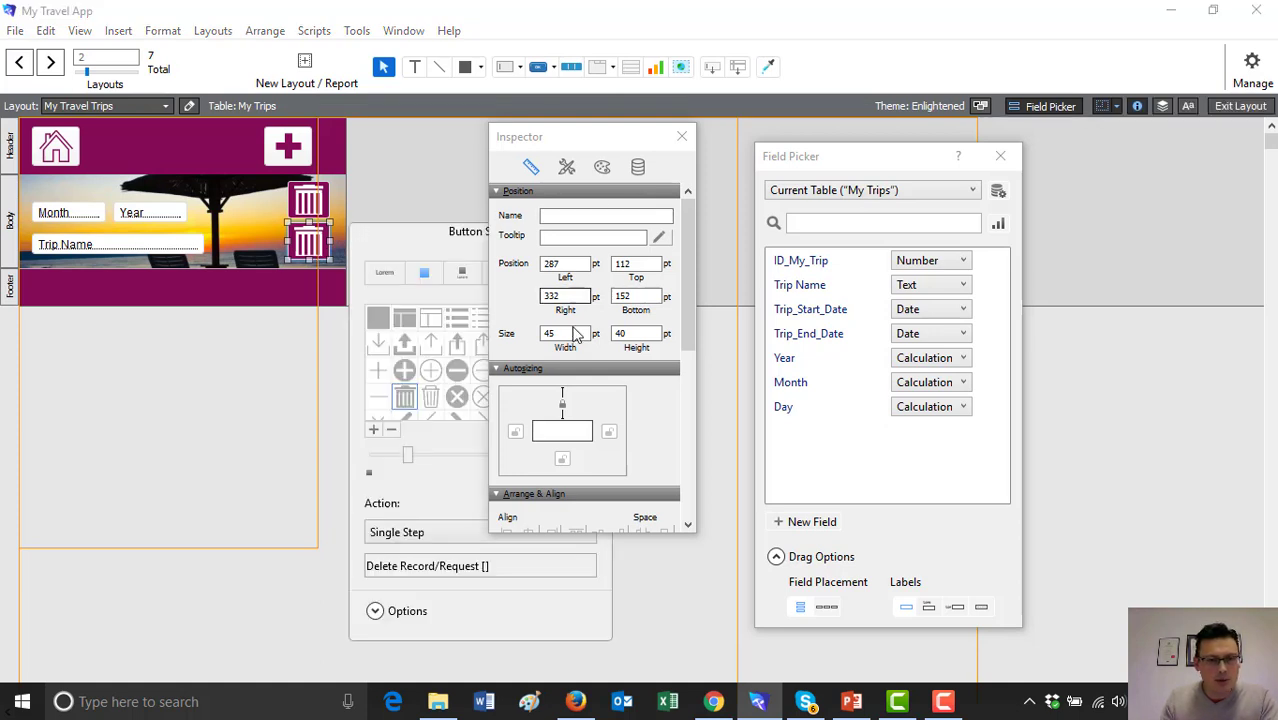
left_click_drag(560, 137, 726, 171)
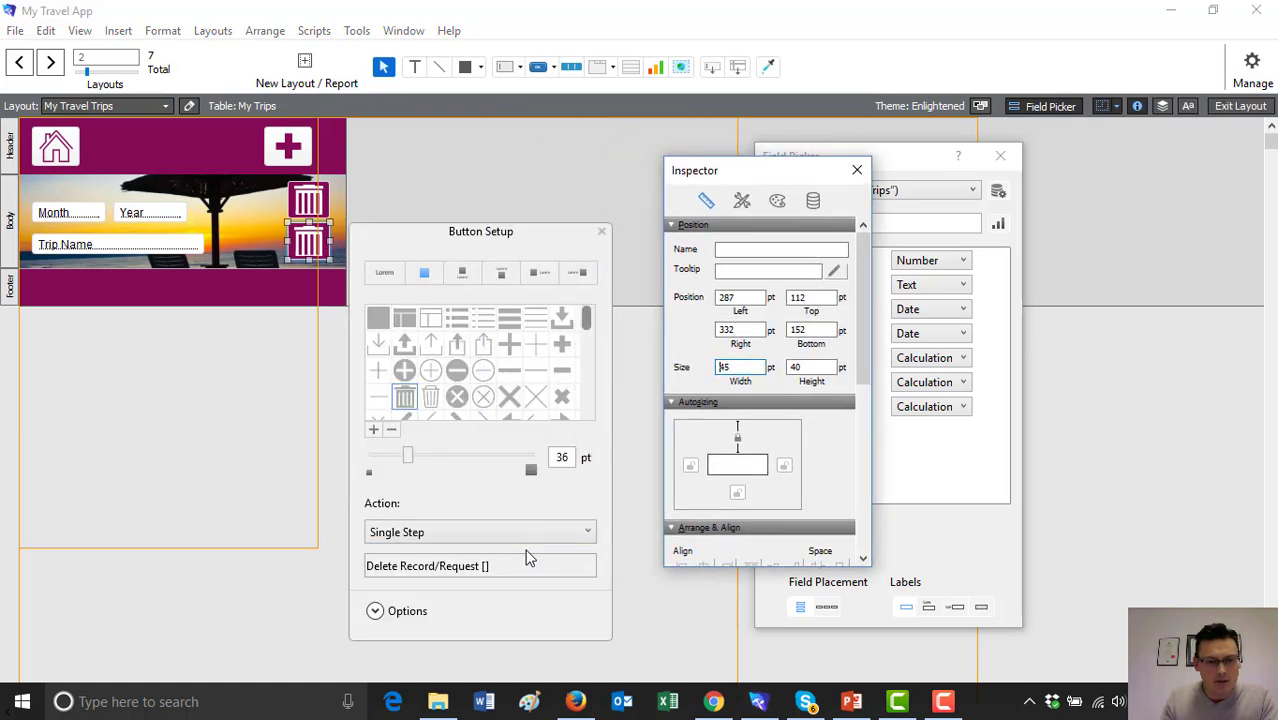
left_click(583, 536)
left_click(445, 556)
left_click_drag(587, 329, 585, 418)
left_click(512, 364)
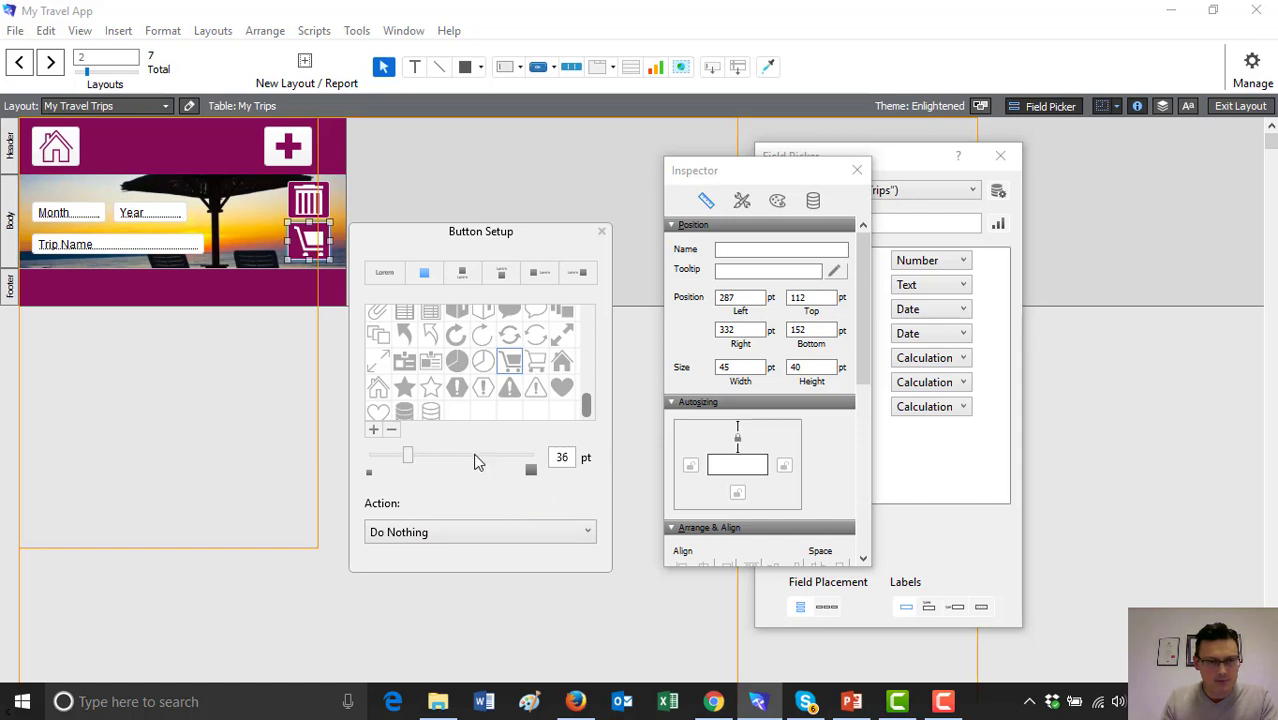
left_click_drag(572, 457, 549, 463)
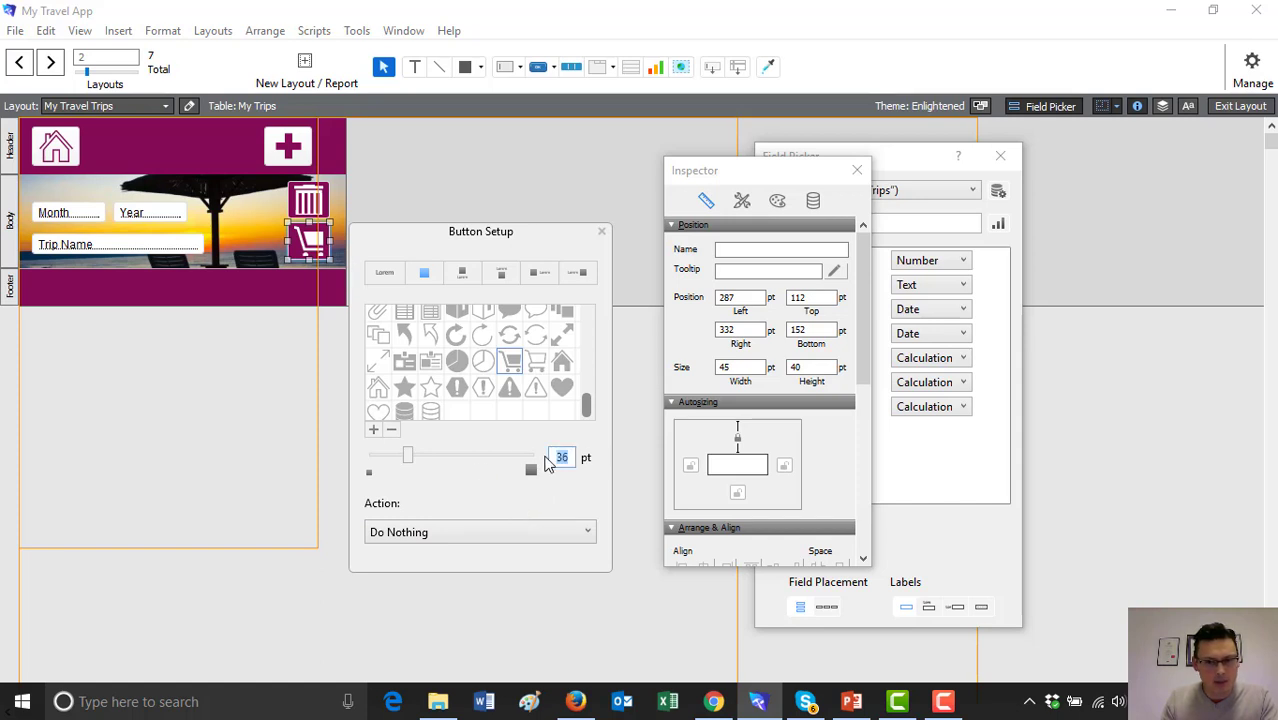
type("30")
key("Return")
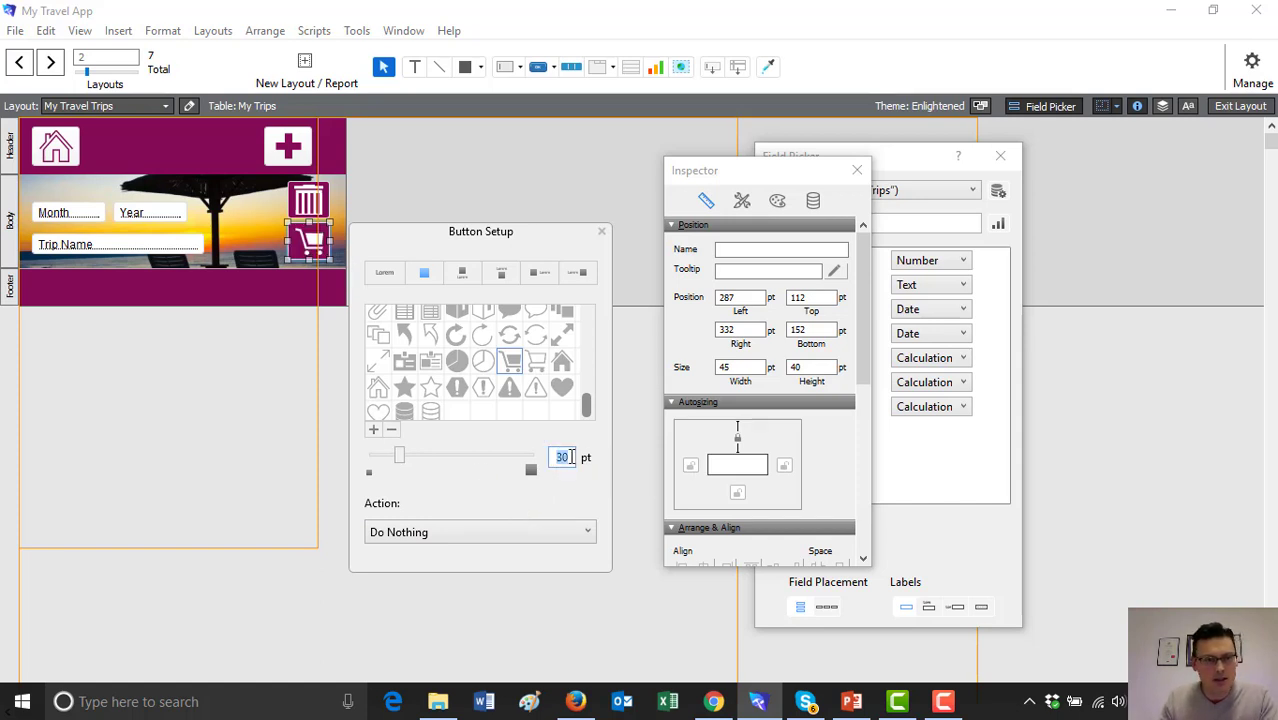
key("Escape")
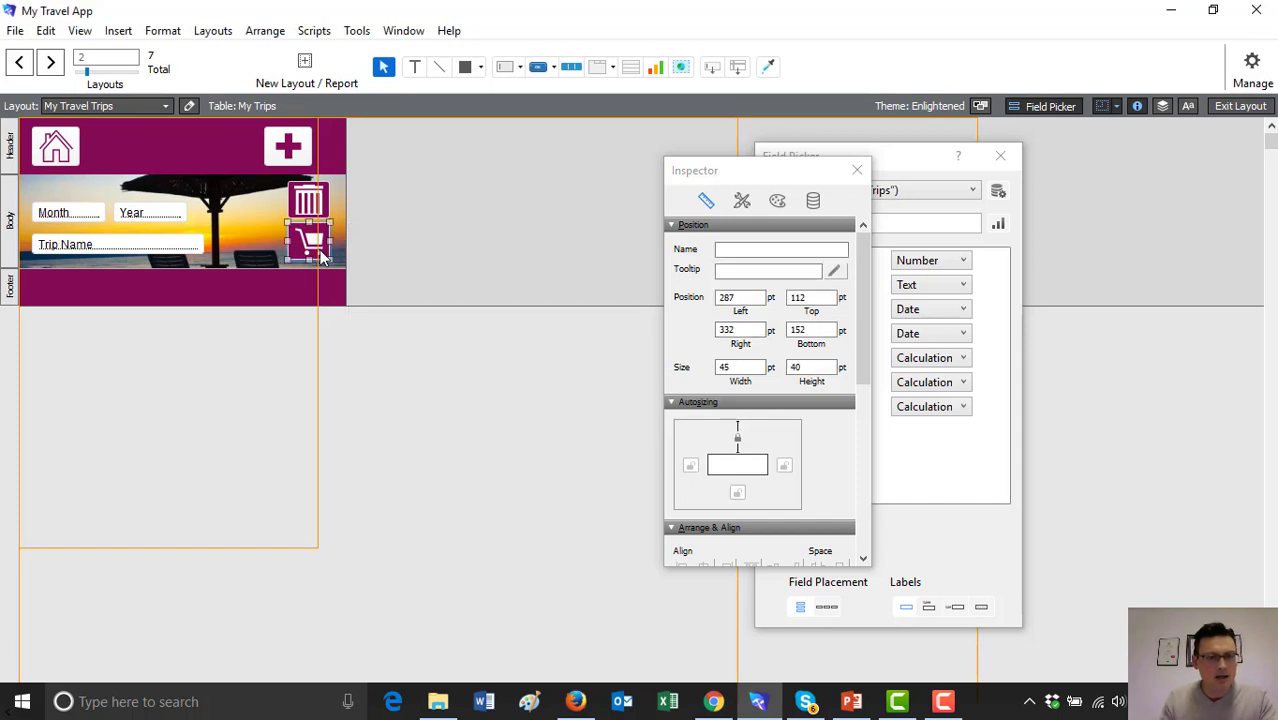
left_click_drag(323, 259, 265, 235)
- Change the left copy's icon to a pencil and duplicate it upward
double_click(265, 236)
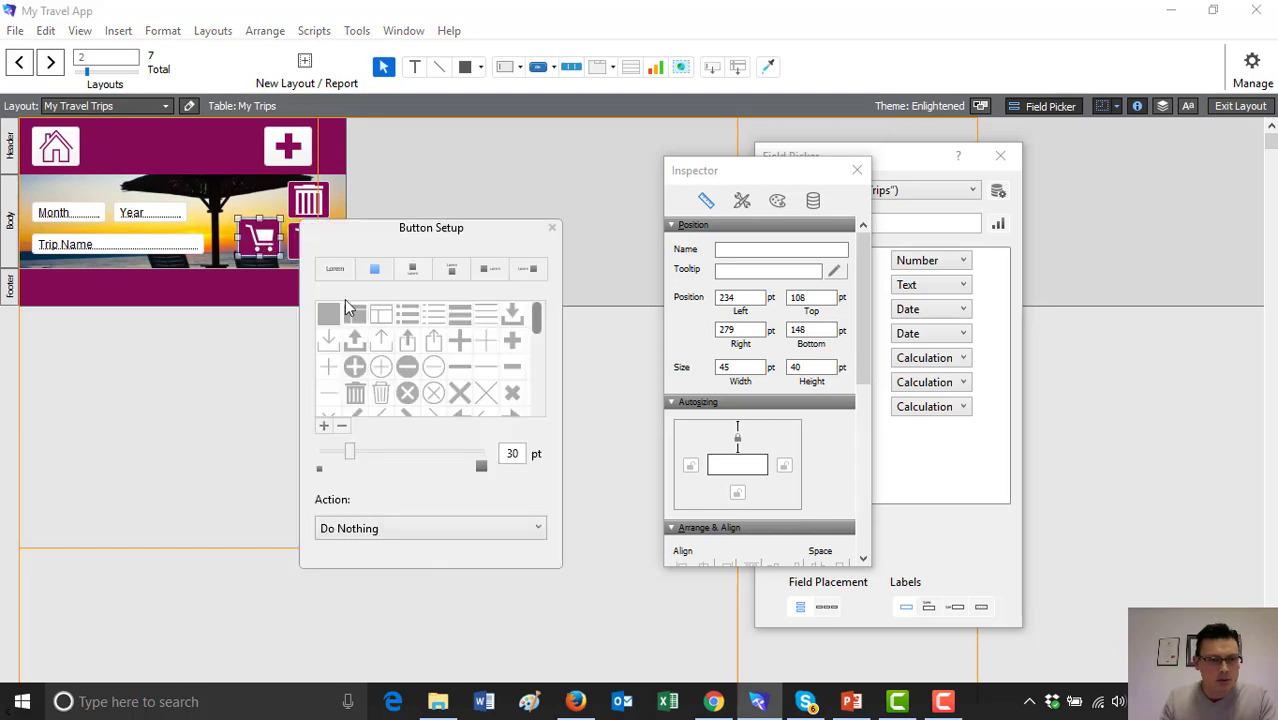
left_click_drag(534, 316, 535, 366)
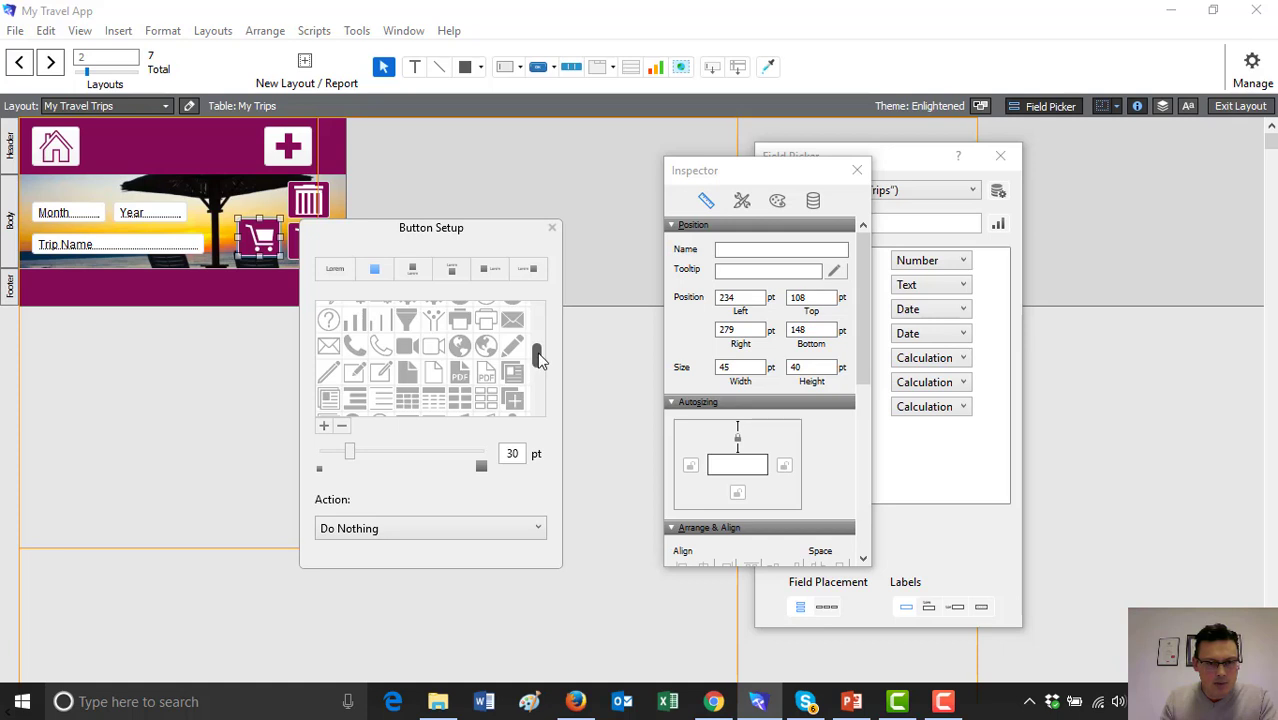
left_click(512, 345)
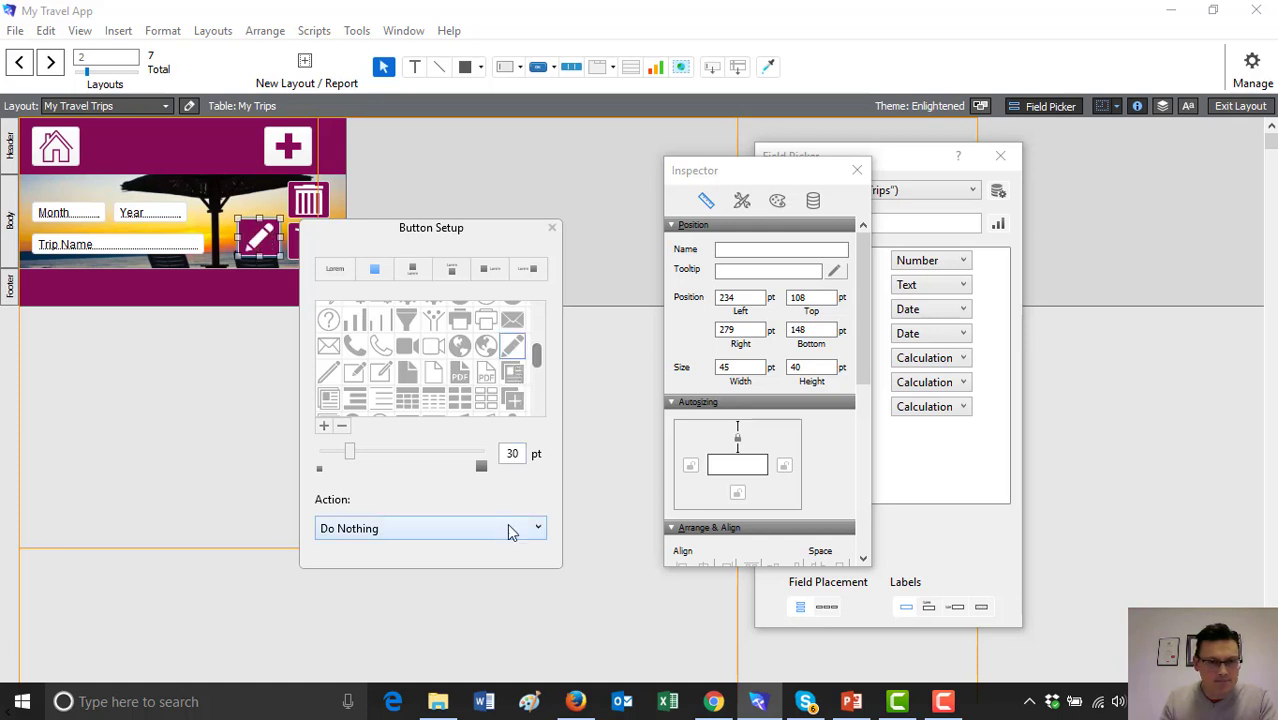
left_click(457, 217)
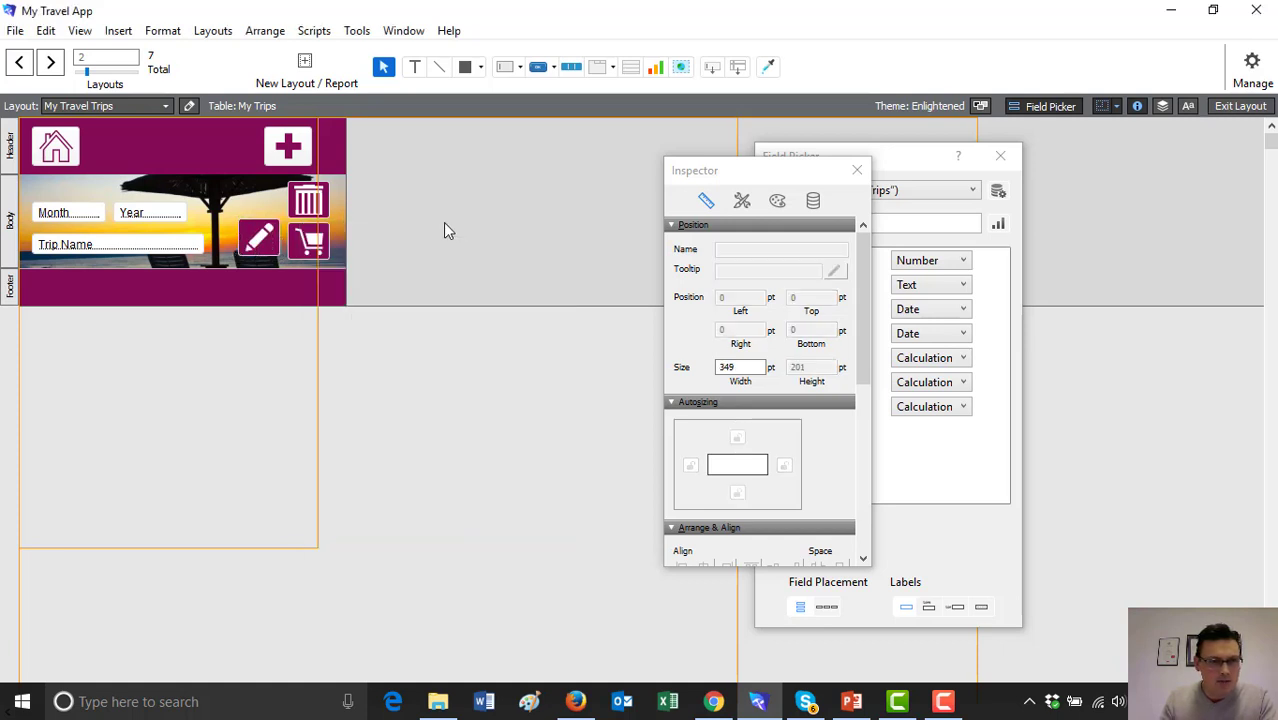
left_click(268, 252)
mouse_move(281, 257)
left_mouse_down()
mouse_move(266, 205)
mouse_move(270, 244)
left_mouse_up()
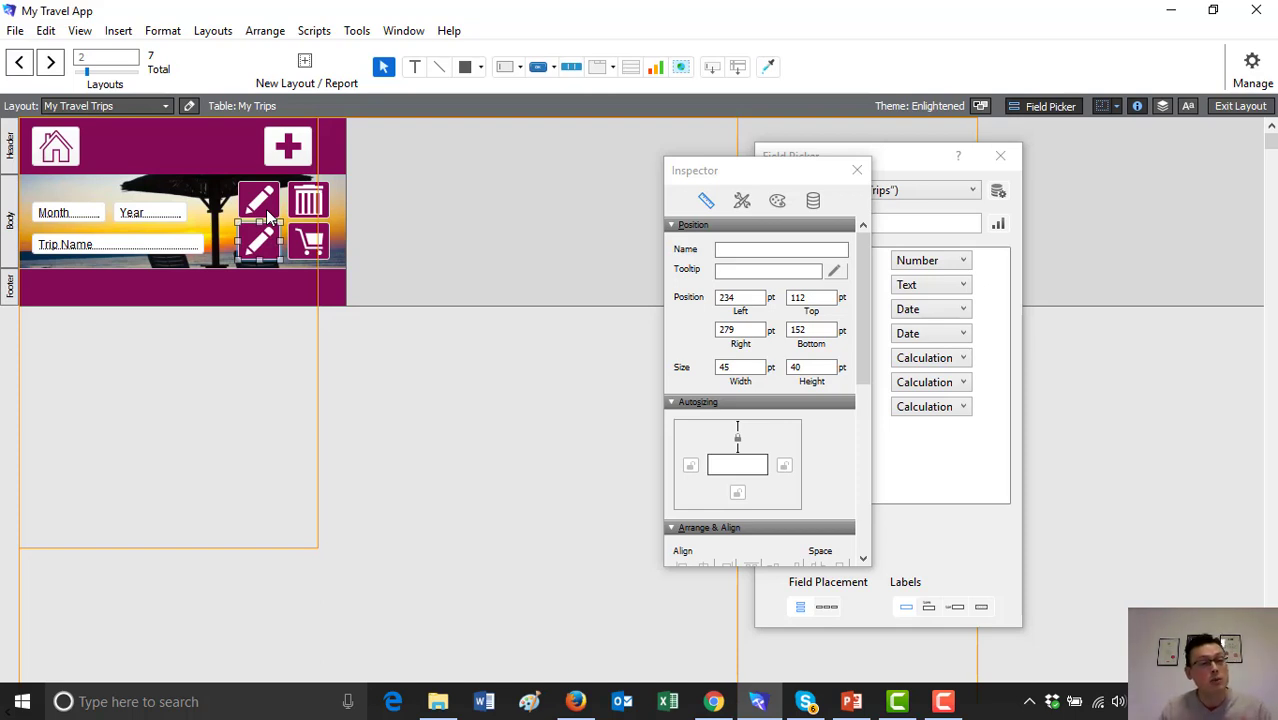
- Give the upper pencil copy a document icon with Do Nothing action, then switch to Browse mode
double_click(266, 210)
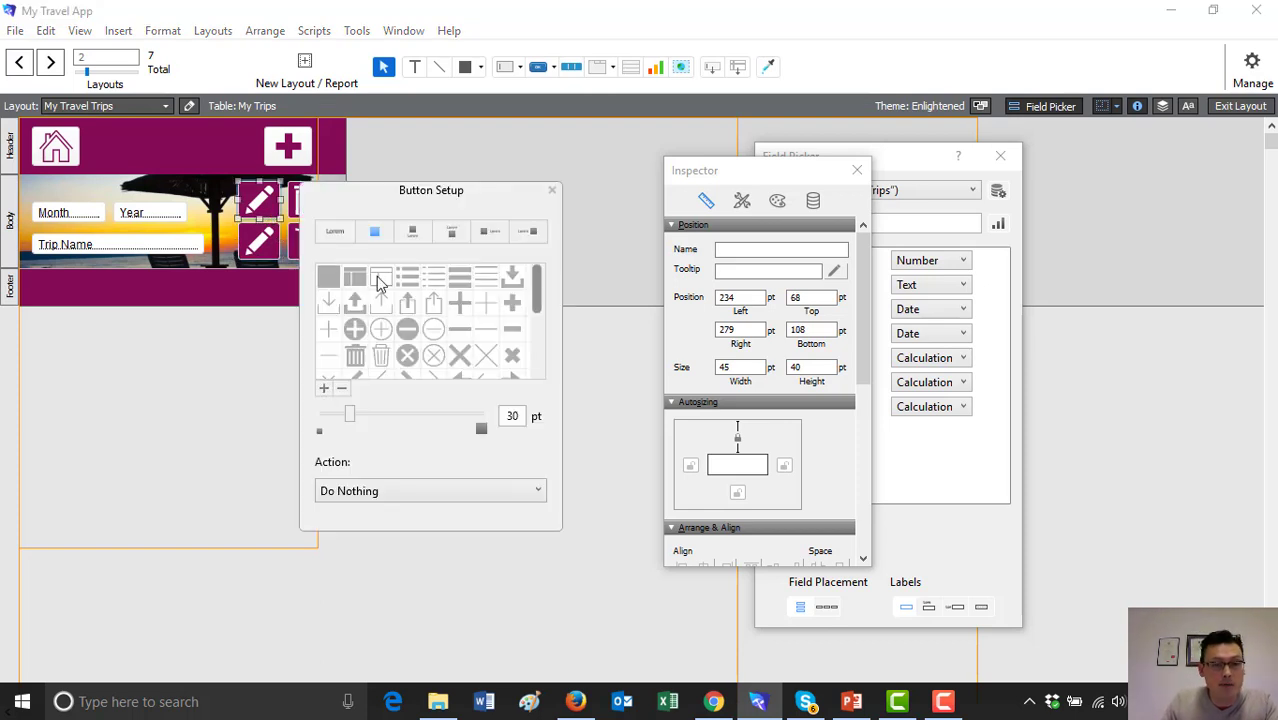
left_click(528, 496)
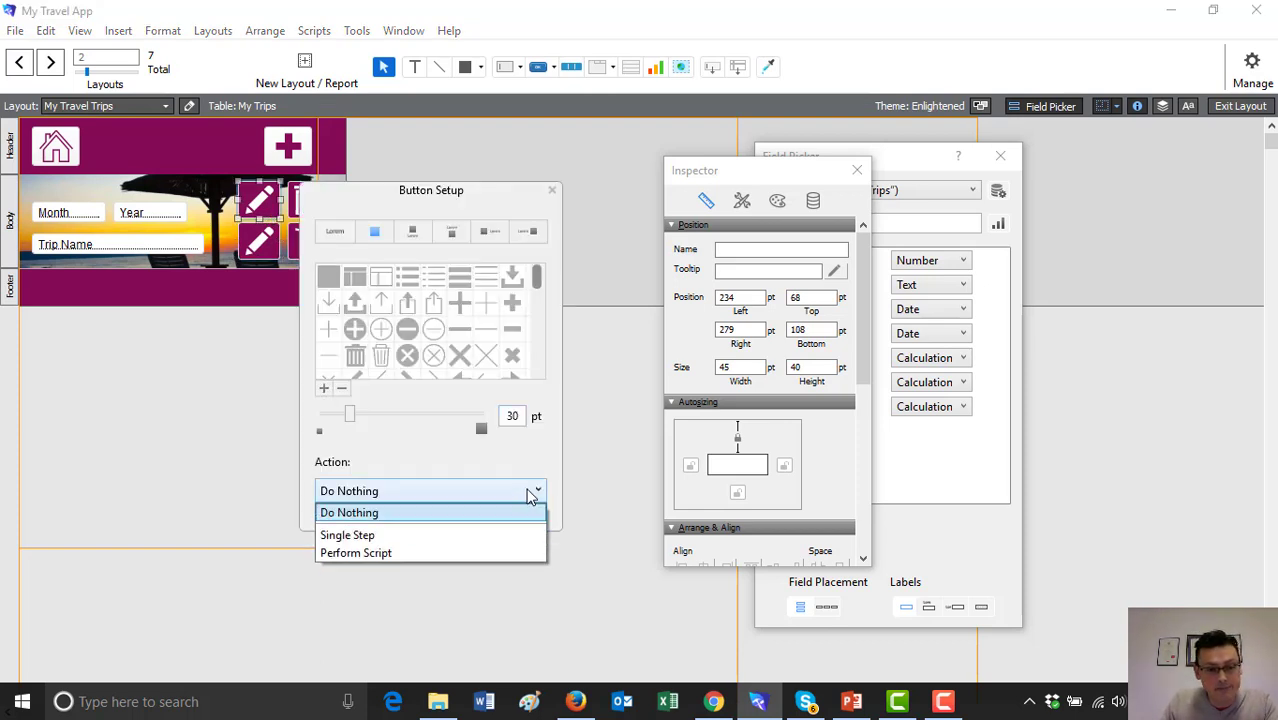
left_click(530, 497)
left_click_drag(536, 279, 538, 325)
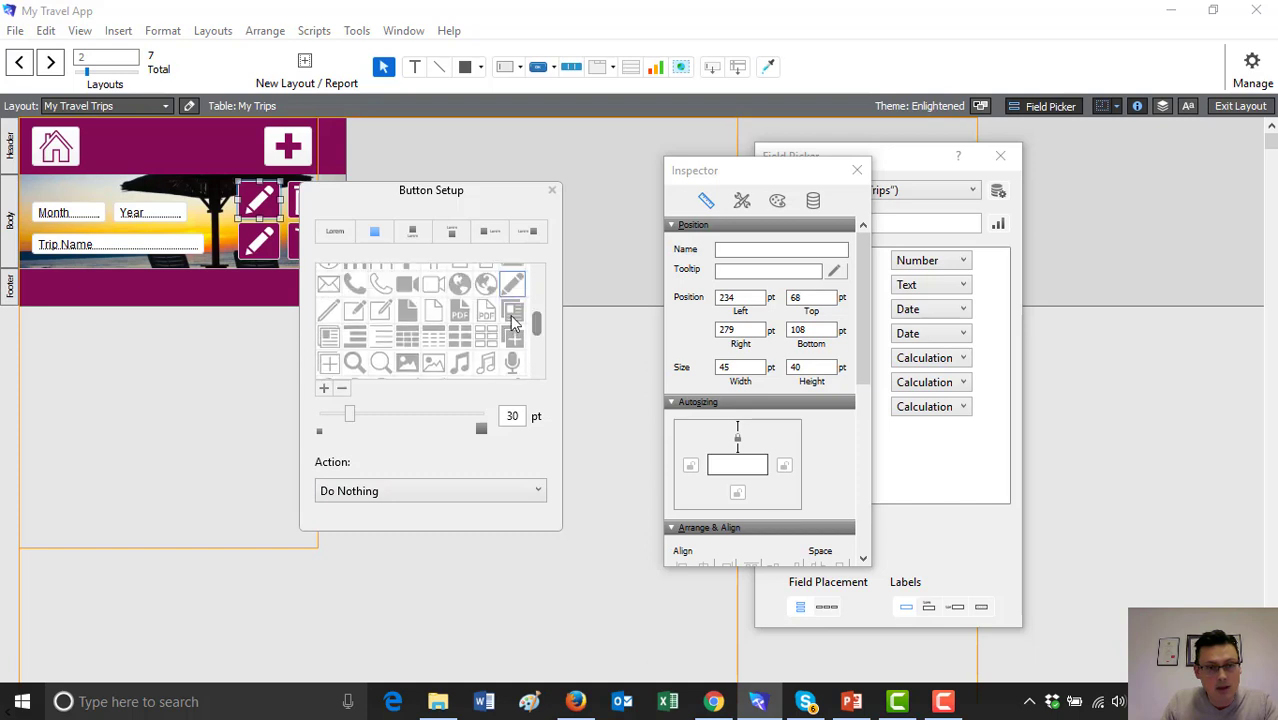
left_click(512, 312)
left_click(463, 544)
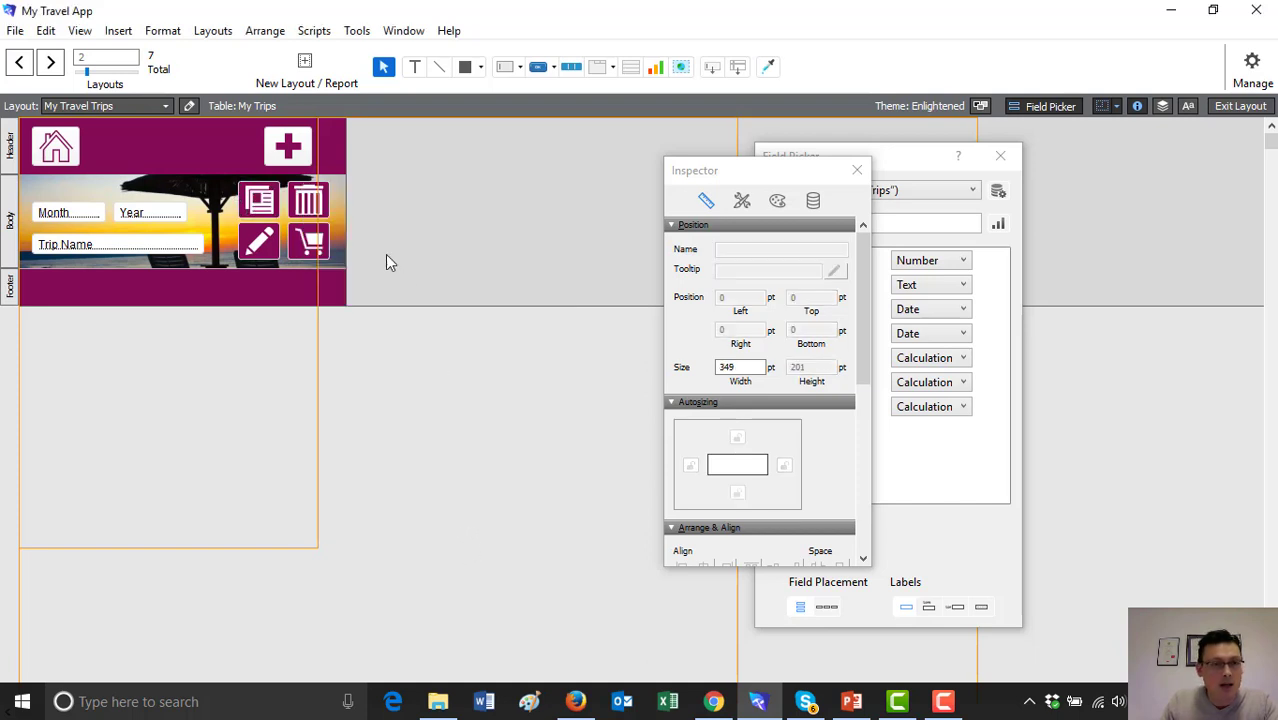
left_click(267, 204)
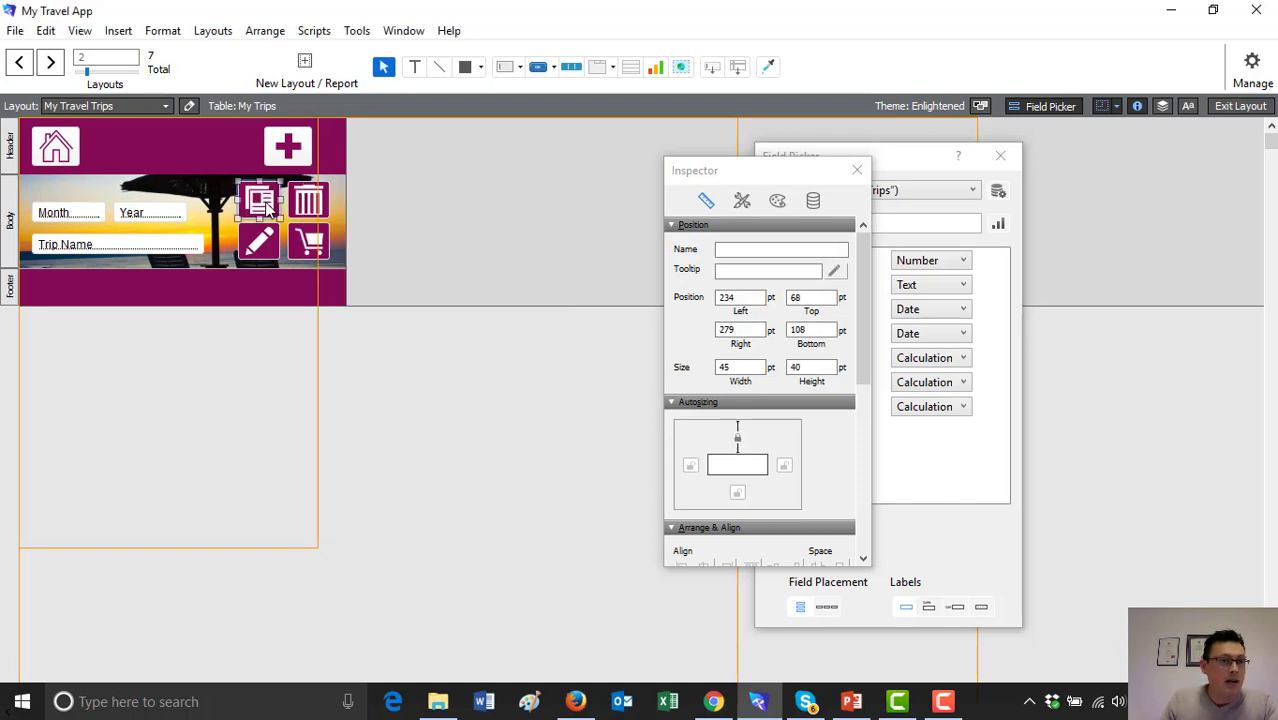
left_click(361, 267)
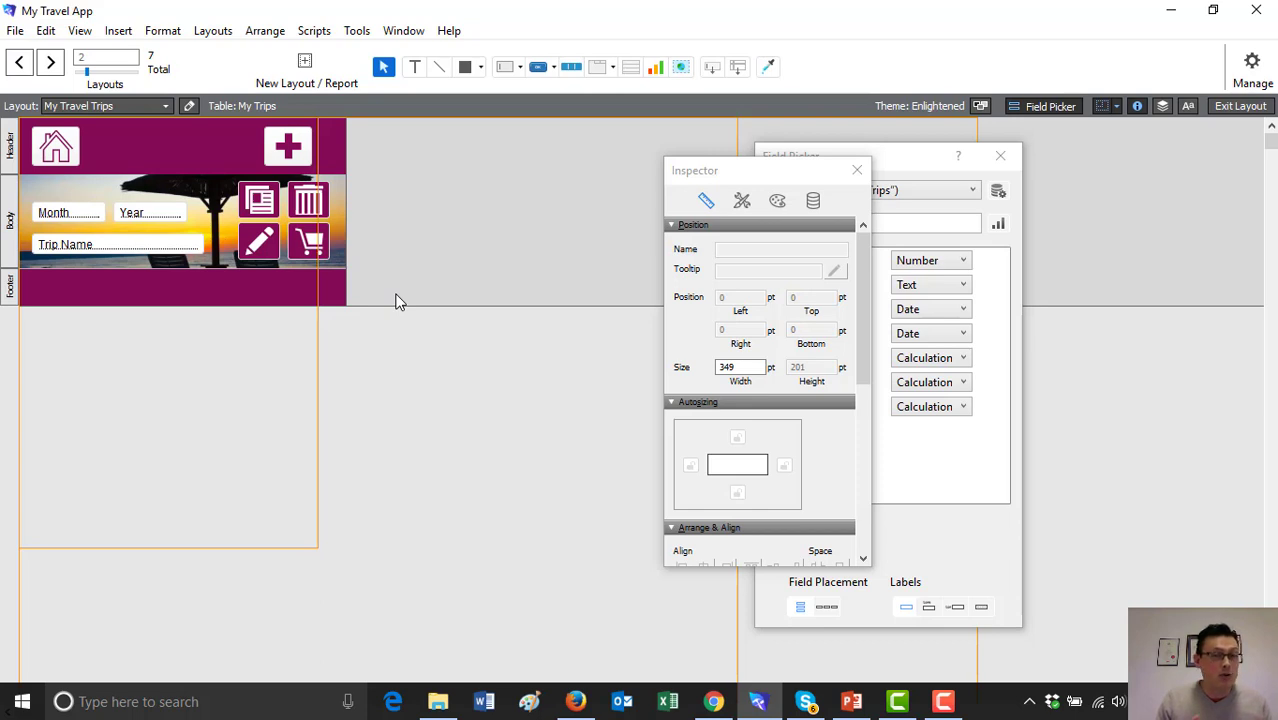
left_click(1220, 106)
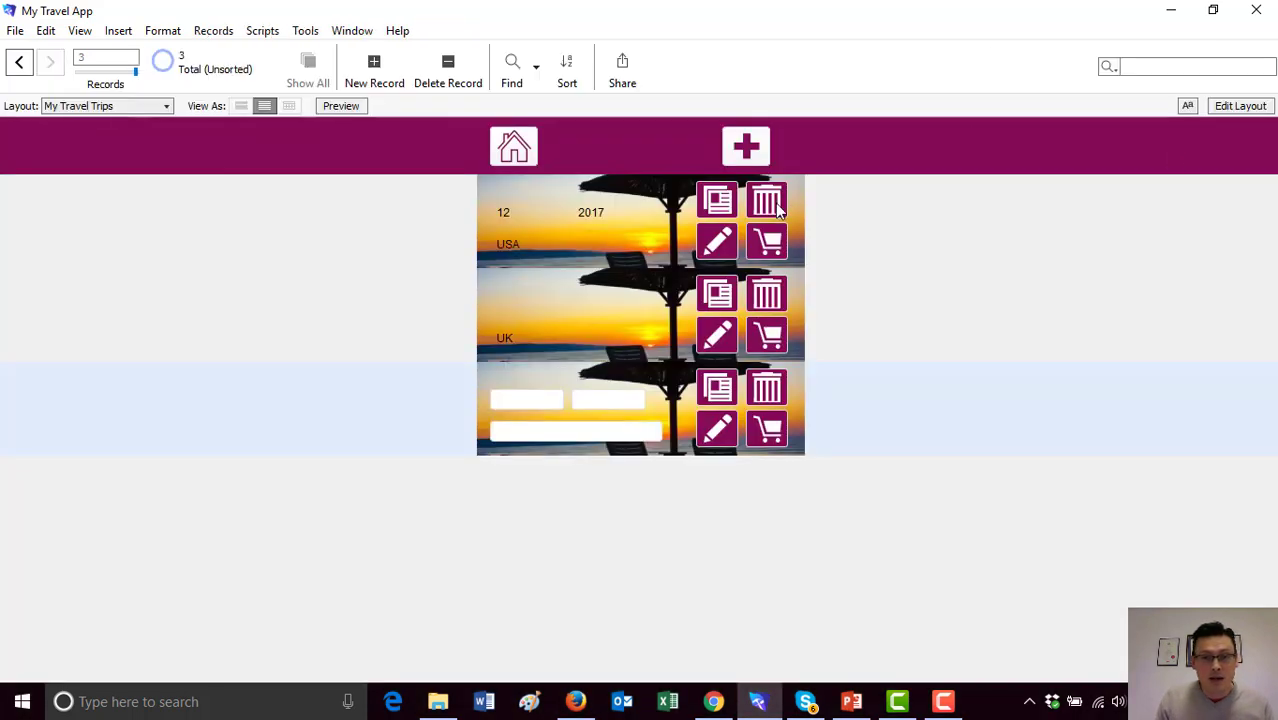